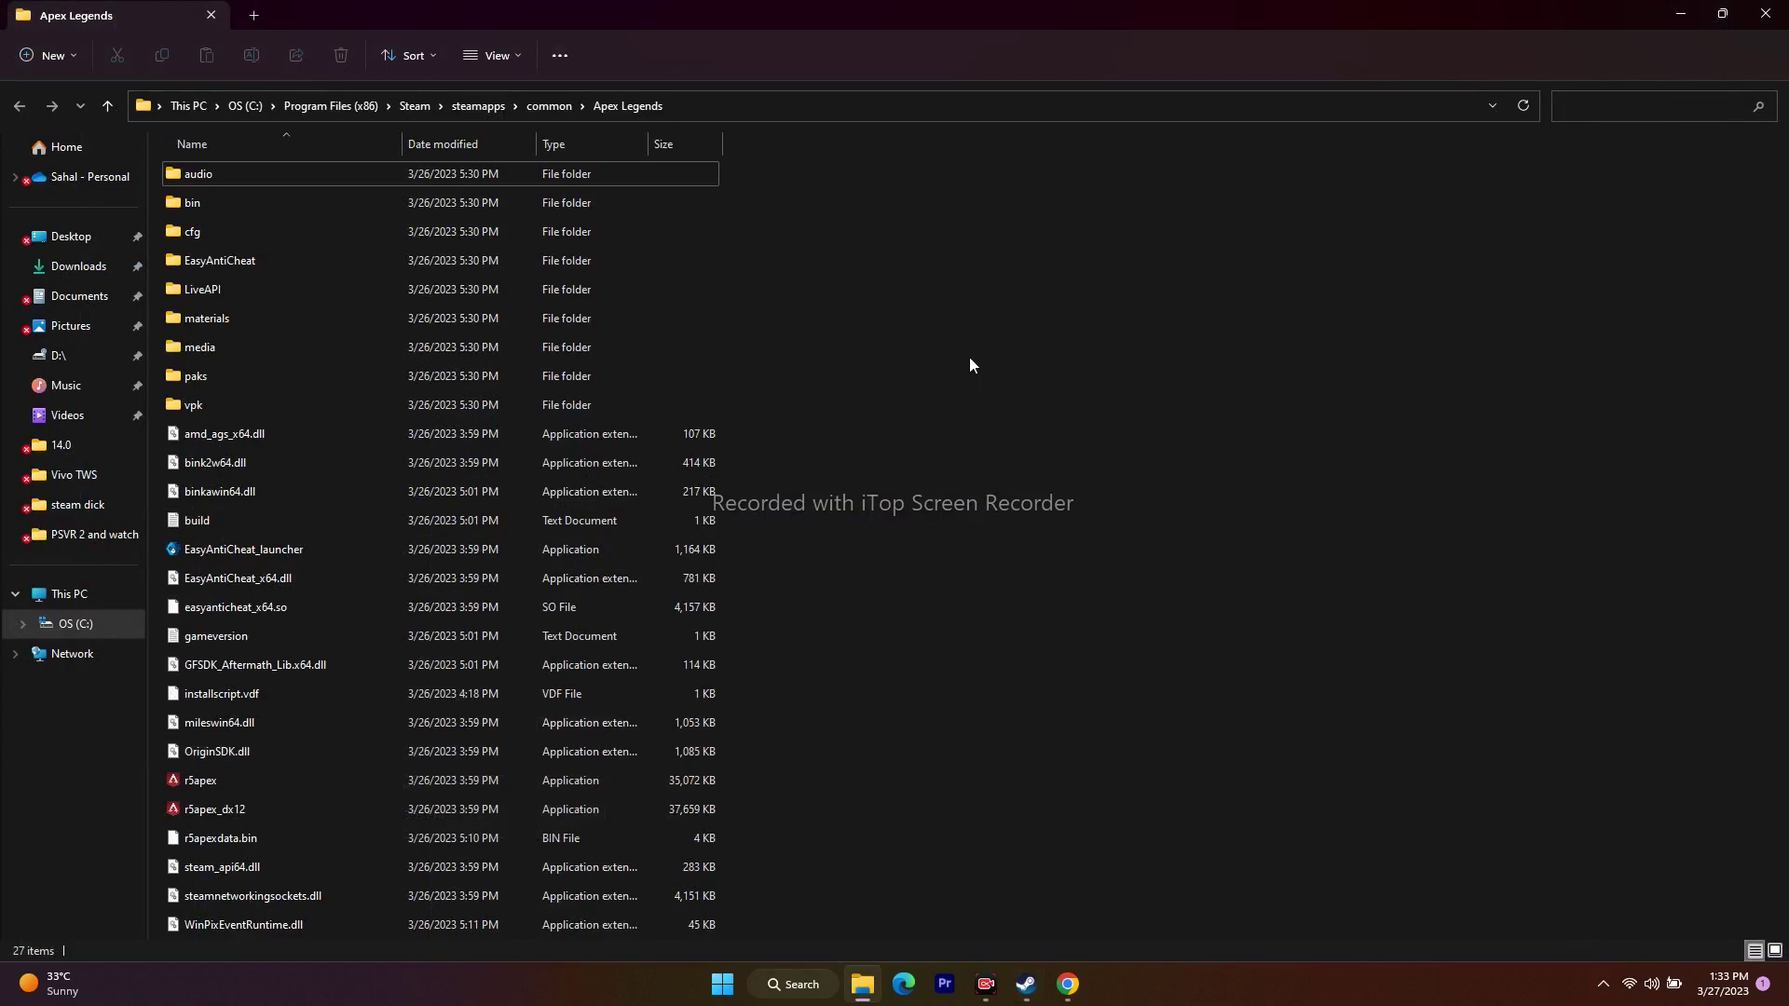
Step: Close File Explorer and the Steam properties dialog, bringing the Steam library back up
click(1774, 15)
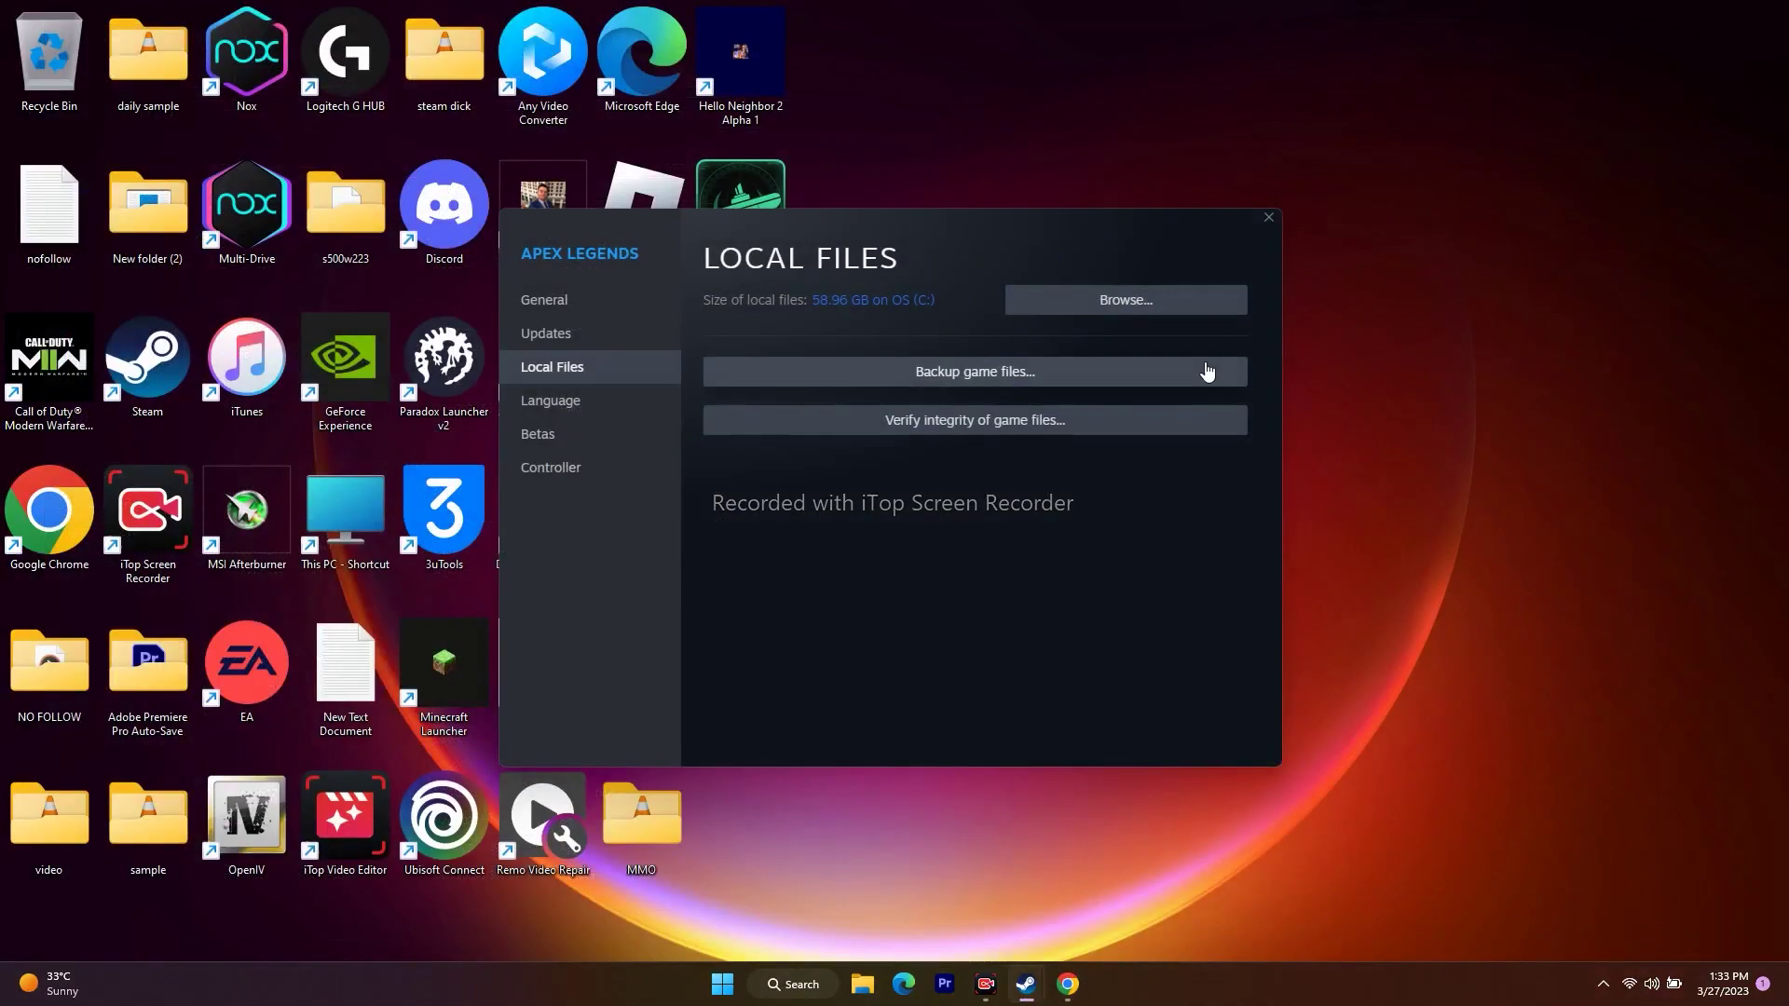
click(1269, 217)
click(1025, 983)
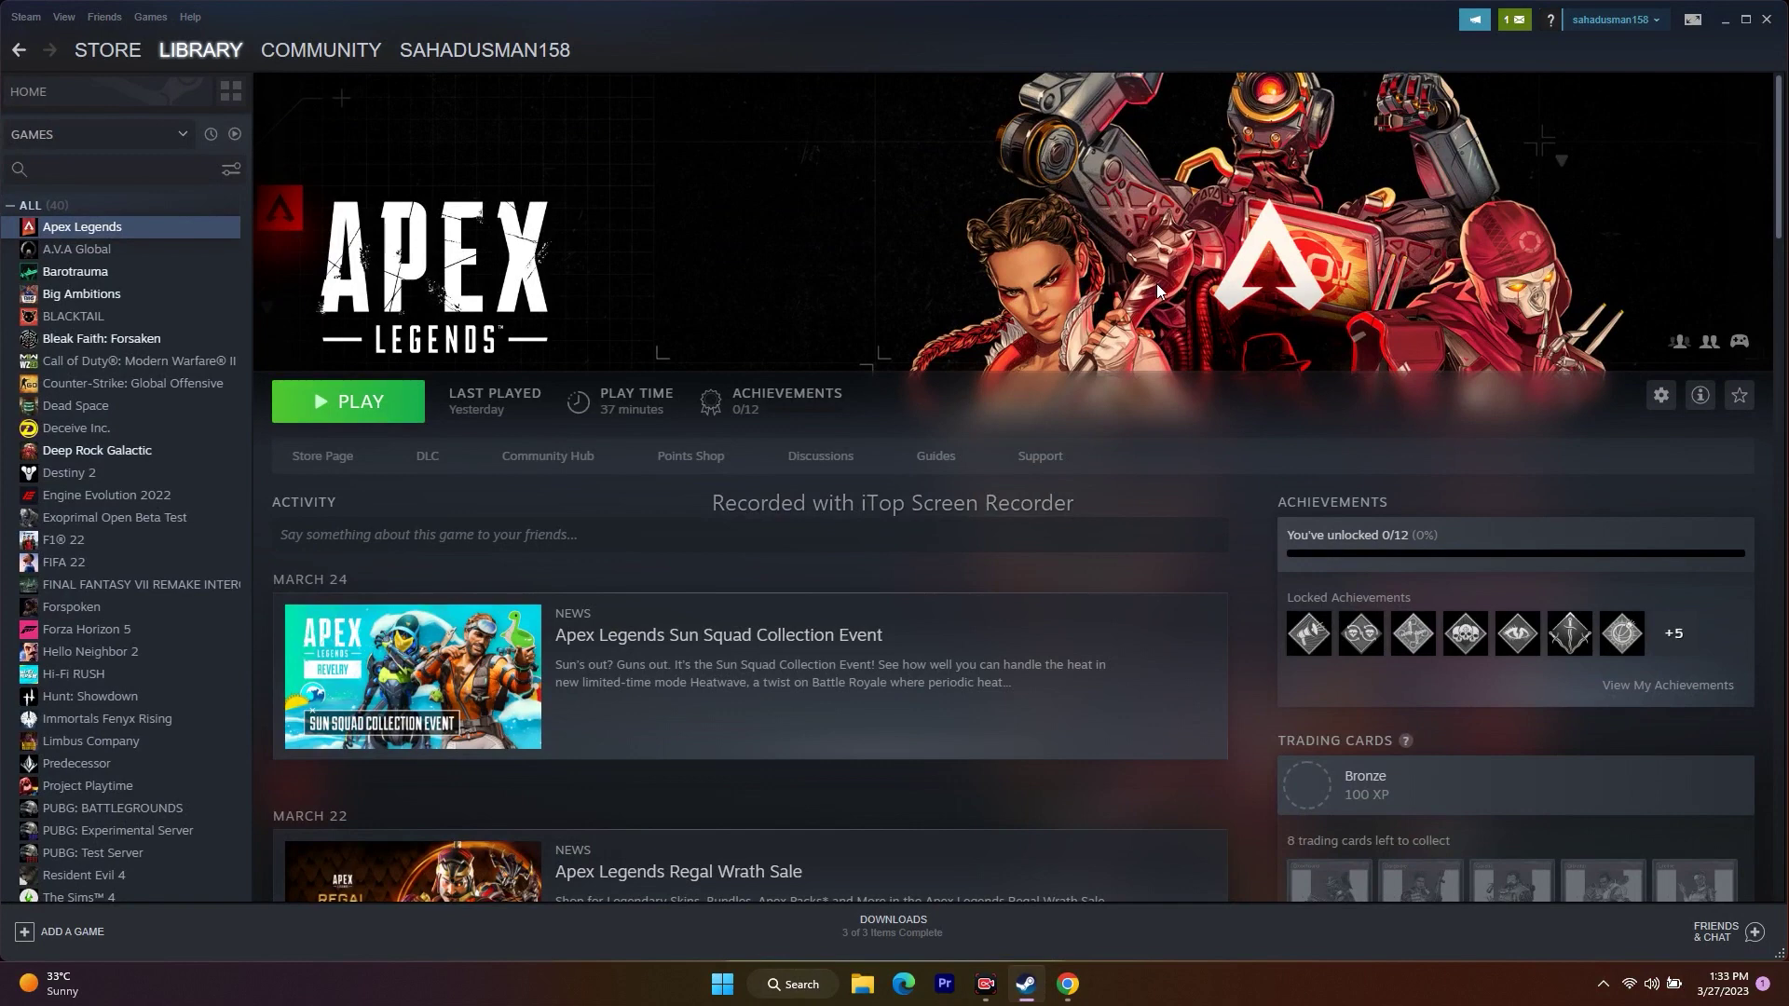
Step: Browse Apex Legends' Local Files from its Steam properties to open the install folder
right_click(105, 231)
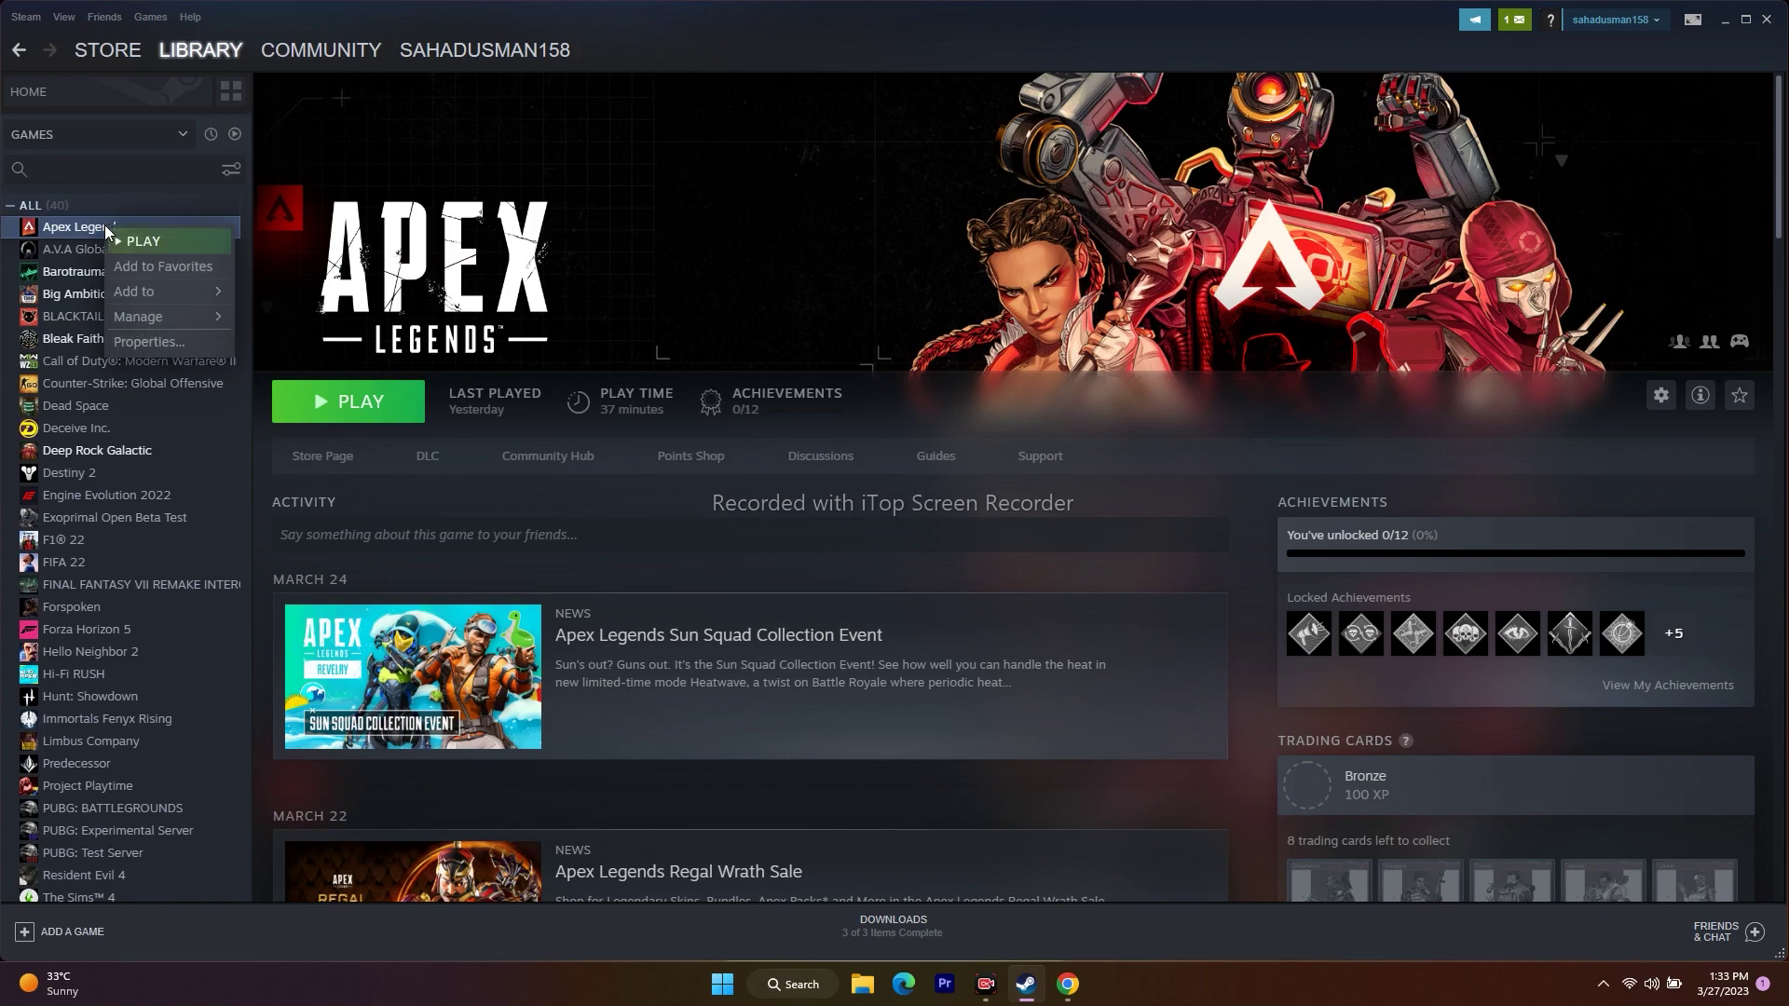
click(135, 343)
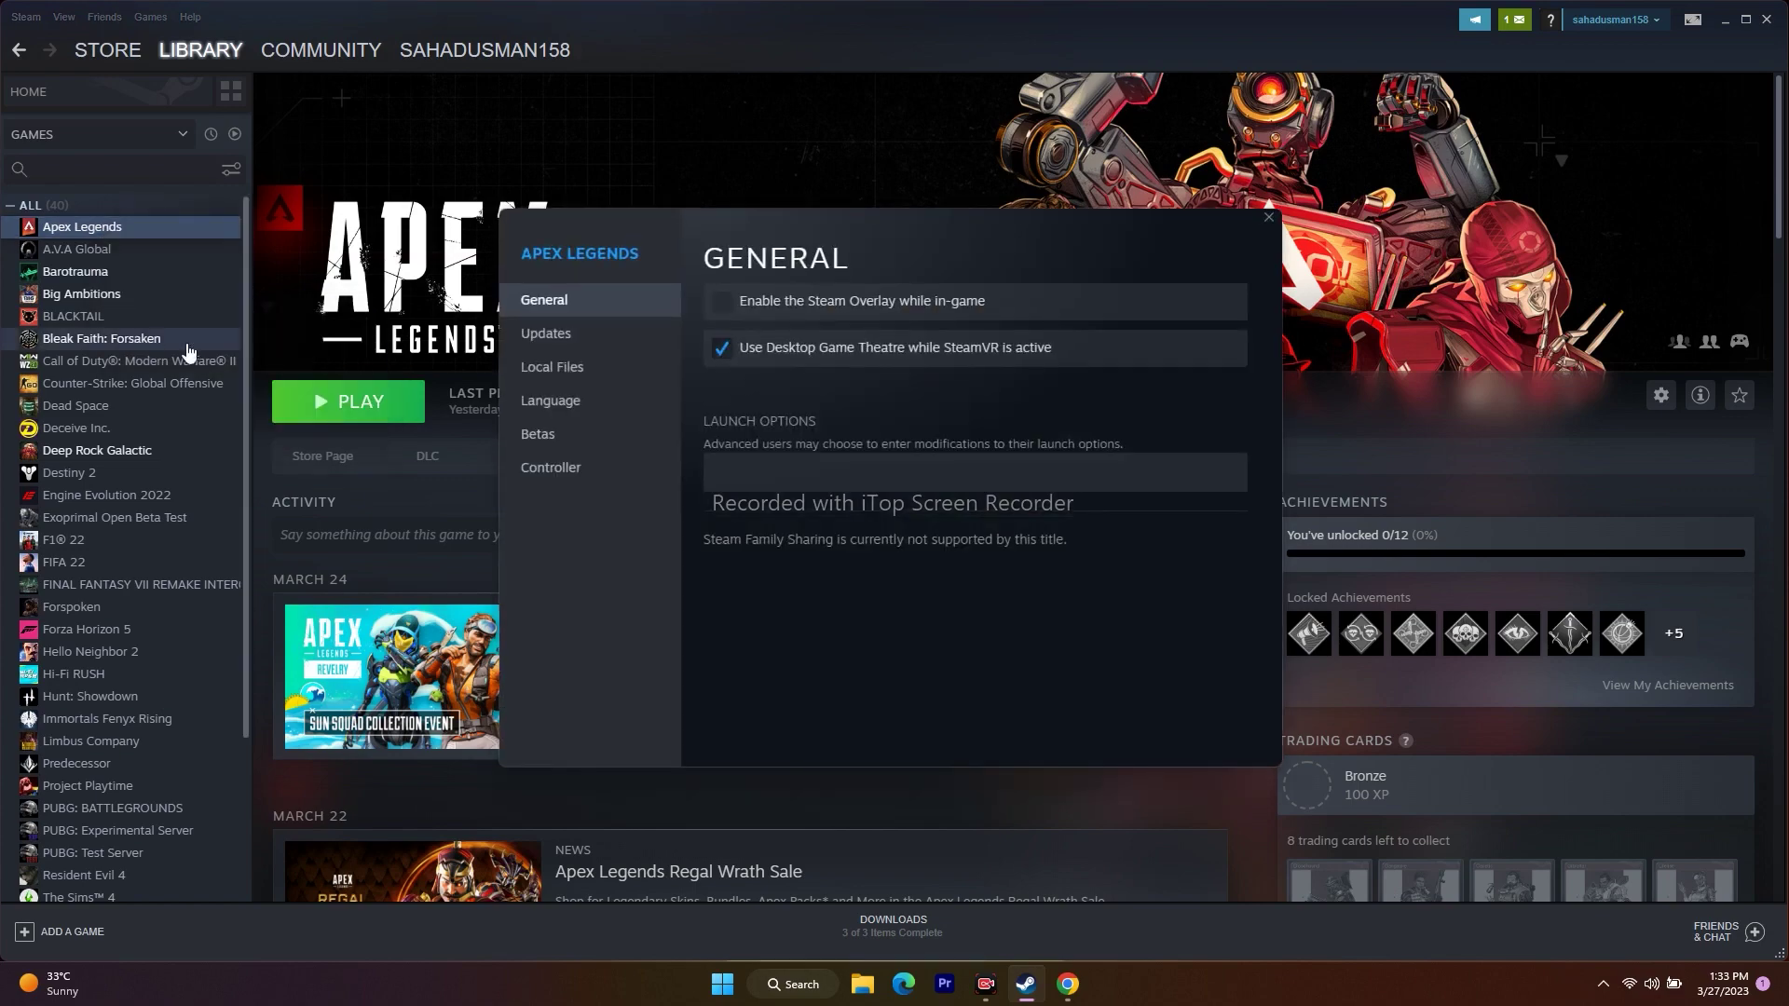
click(565, 368)
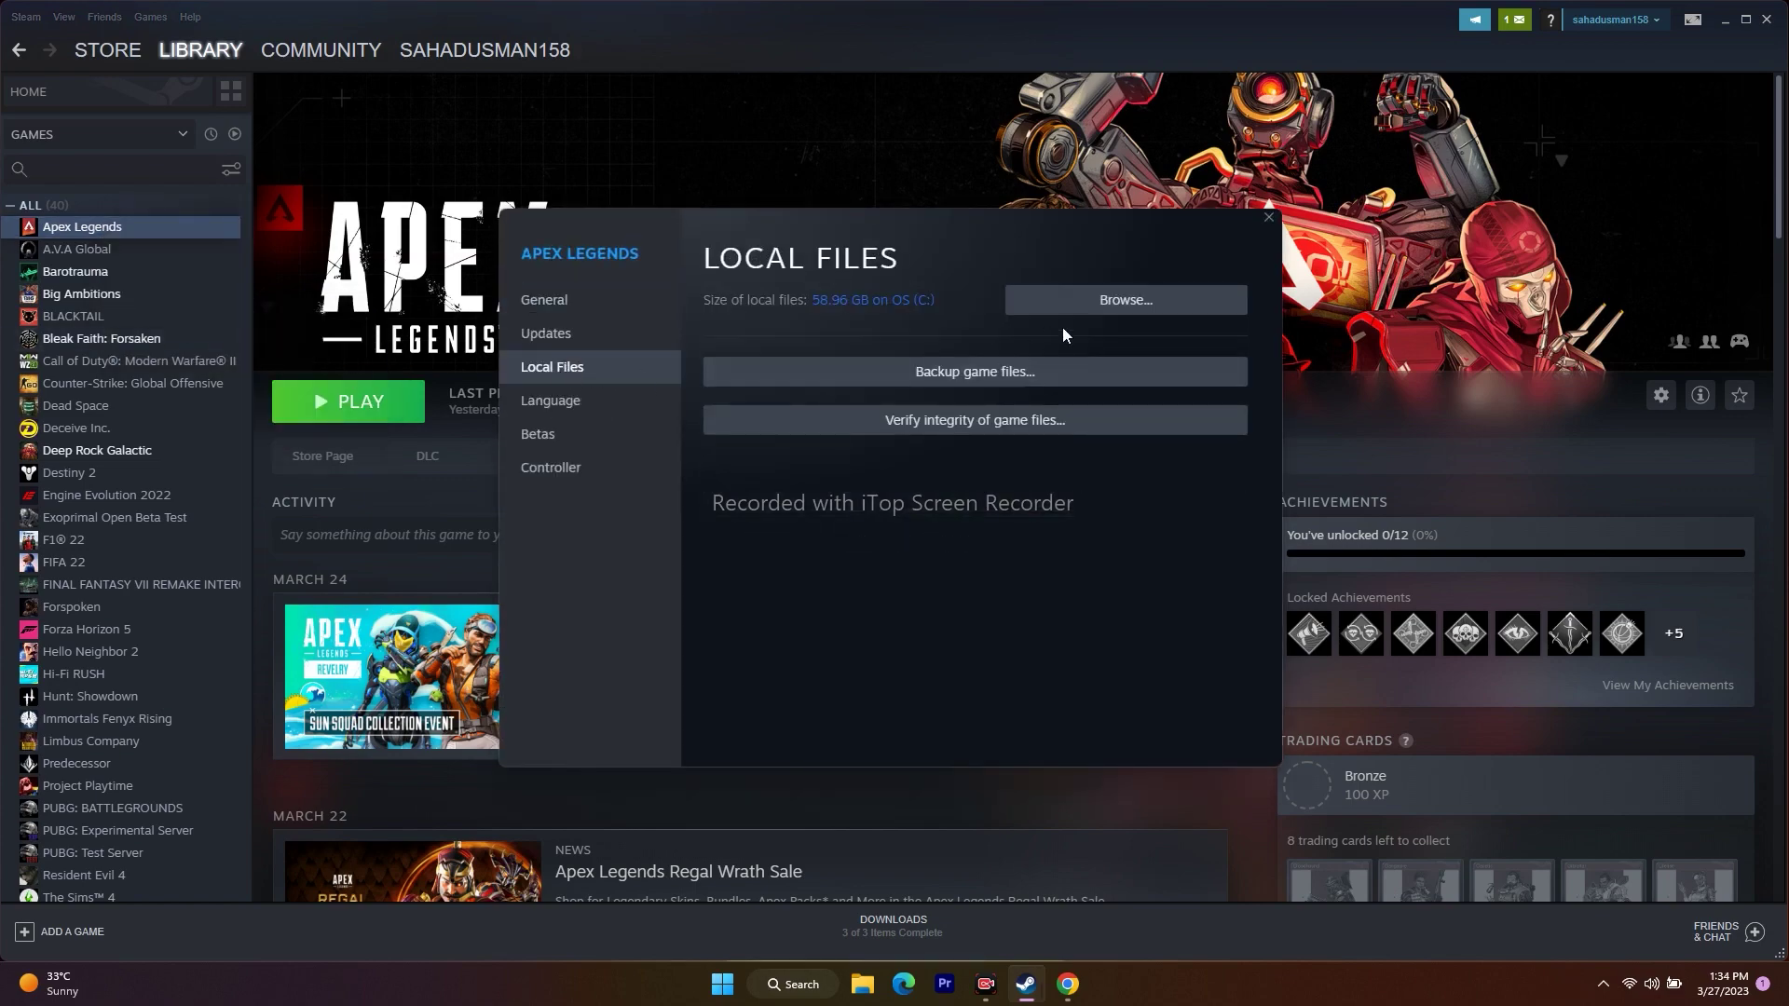
click(1130, 300)
click(1529, 379)
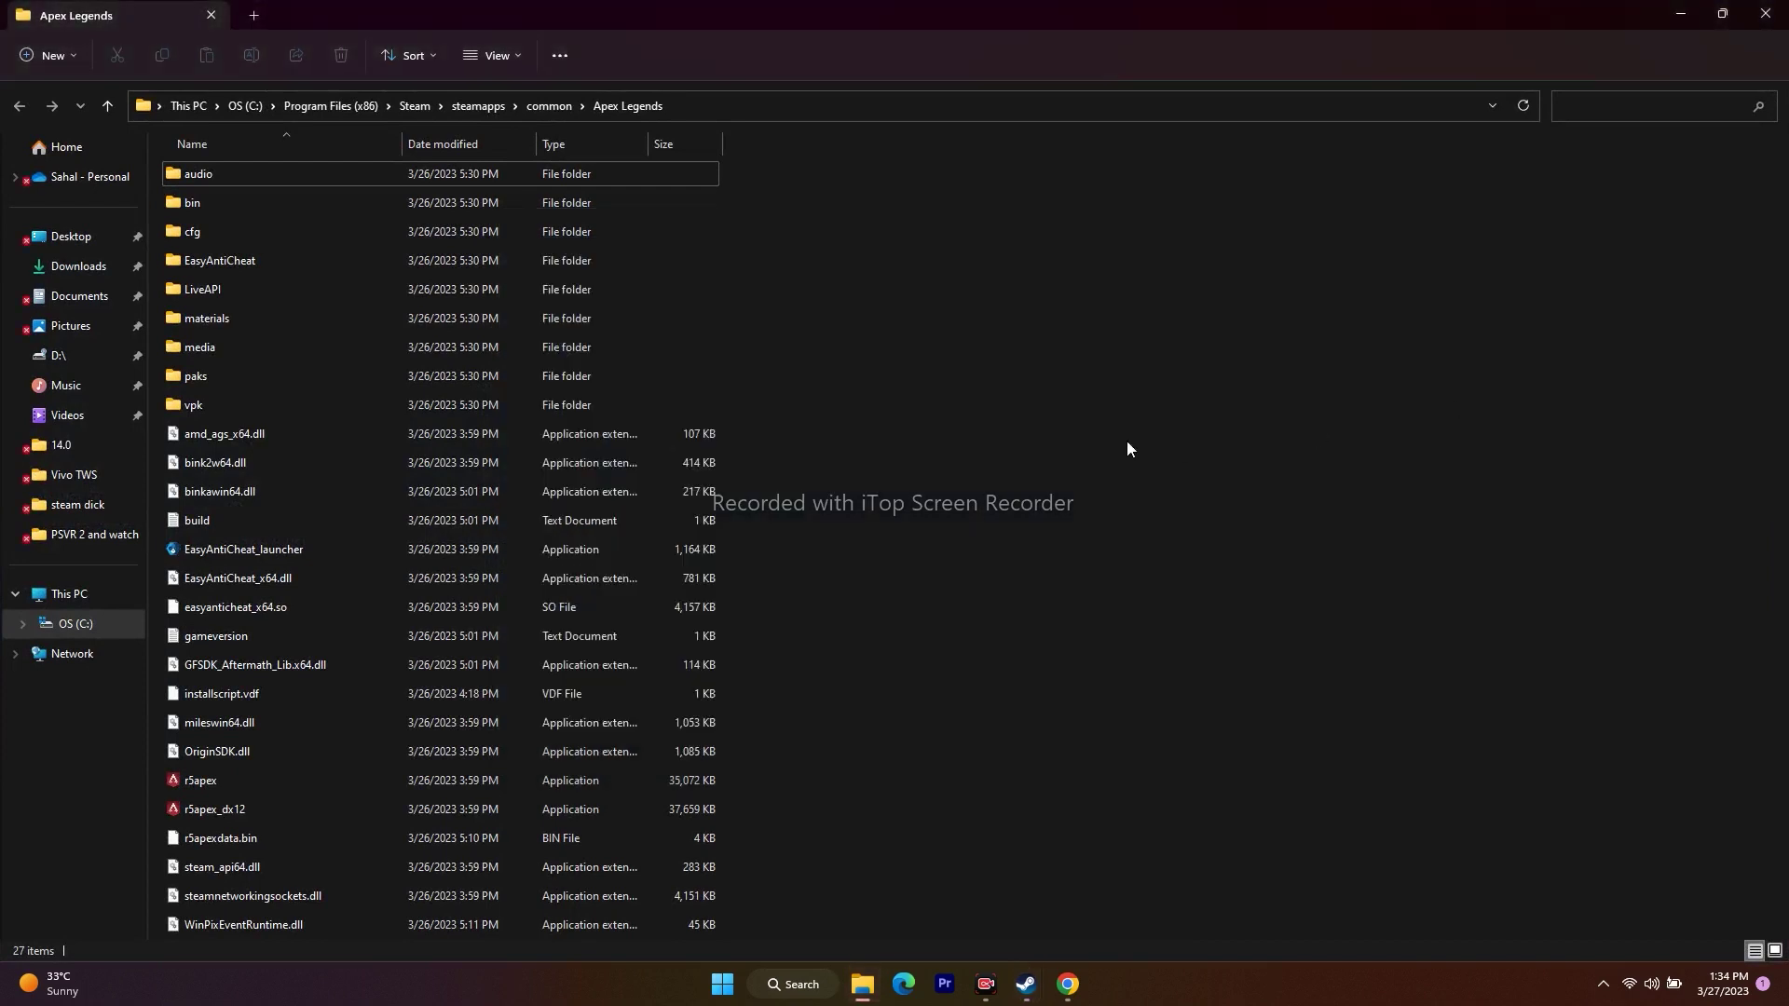
Step: Tick 'Run this program as an administrator' on r5apex's Compatibility tab and apply it
click(231, 780)
right_click(232, 781)
click(341, 762)
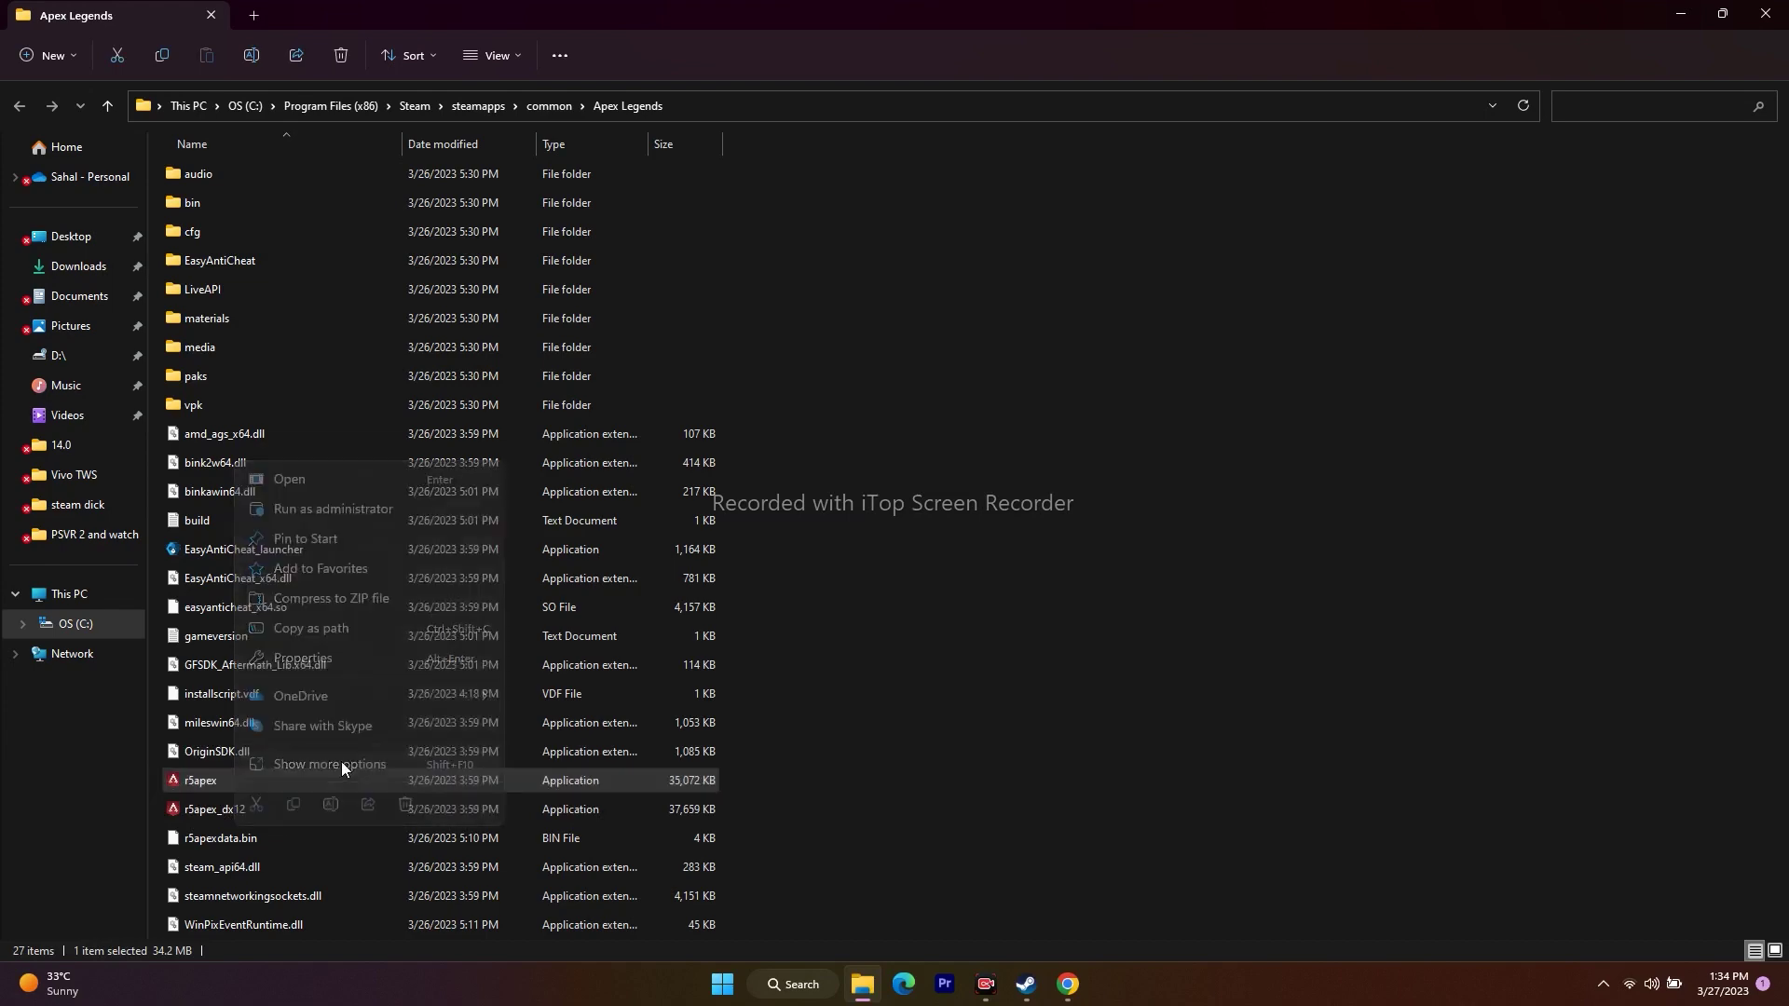
click(421, 738)
click(514, 490)
drag(630, 438, 1050, 235)
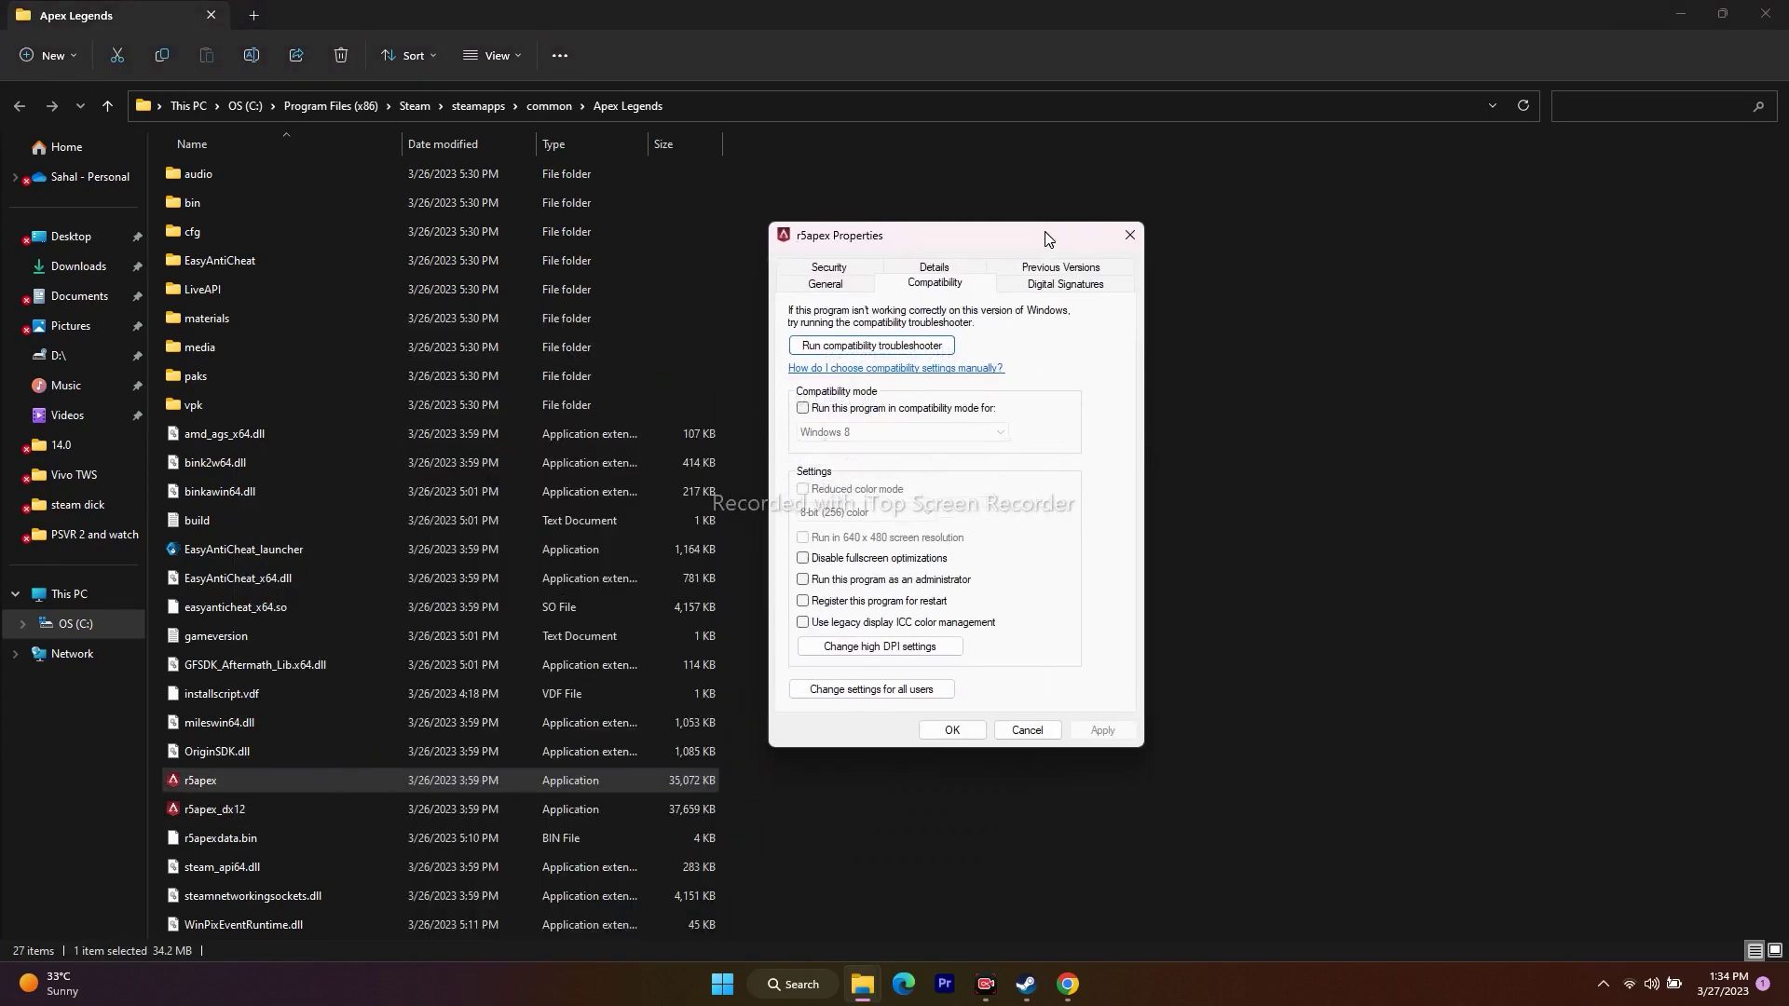
click(807, 580)
click(1102, 730)
click(952, 729)
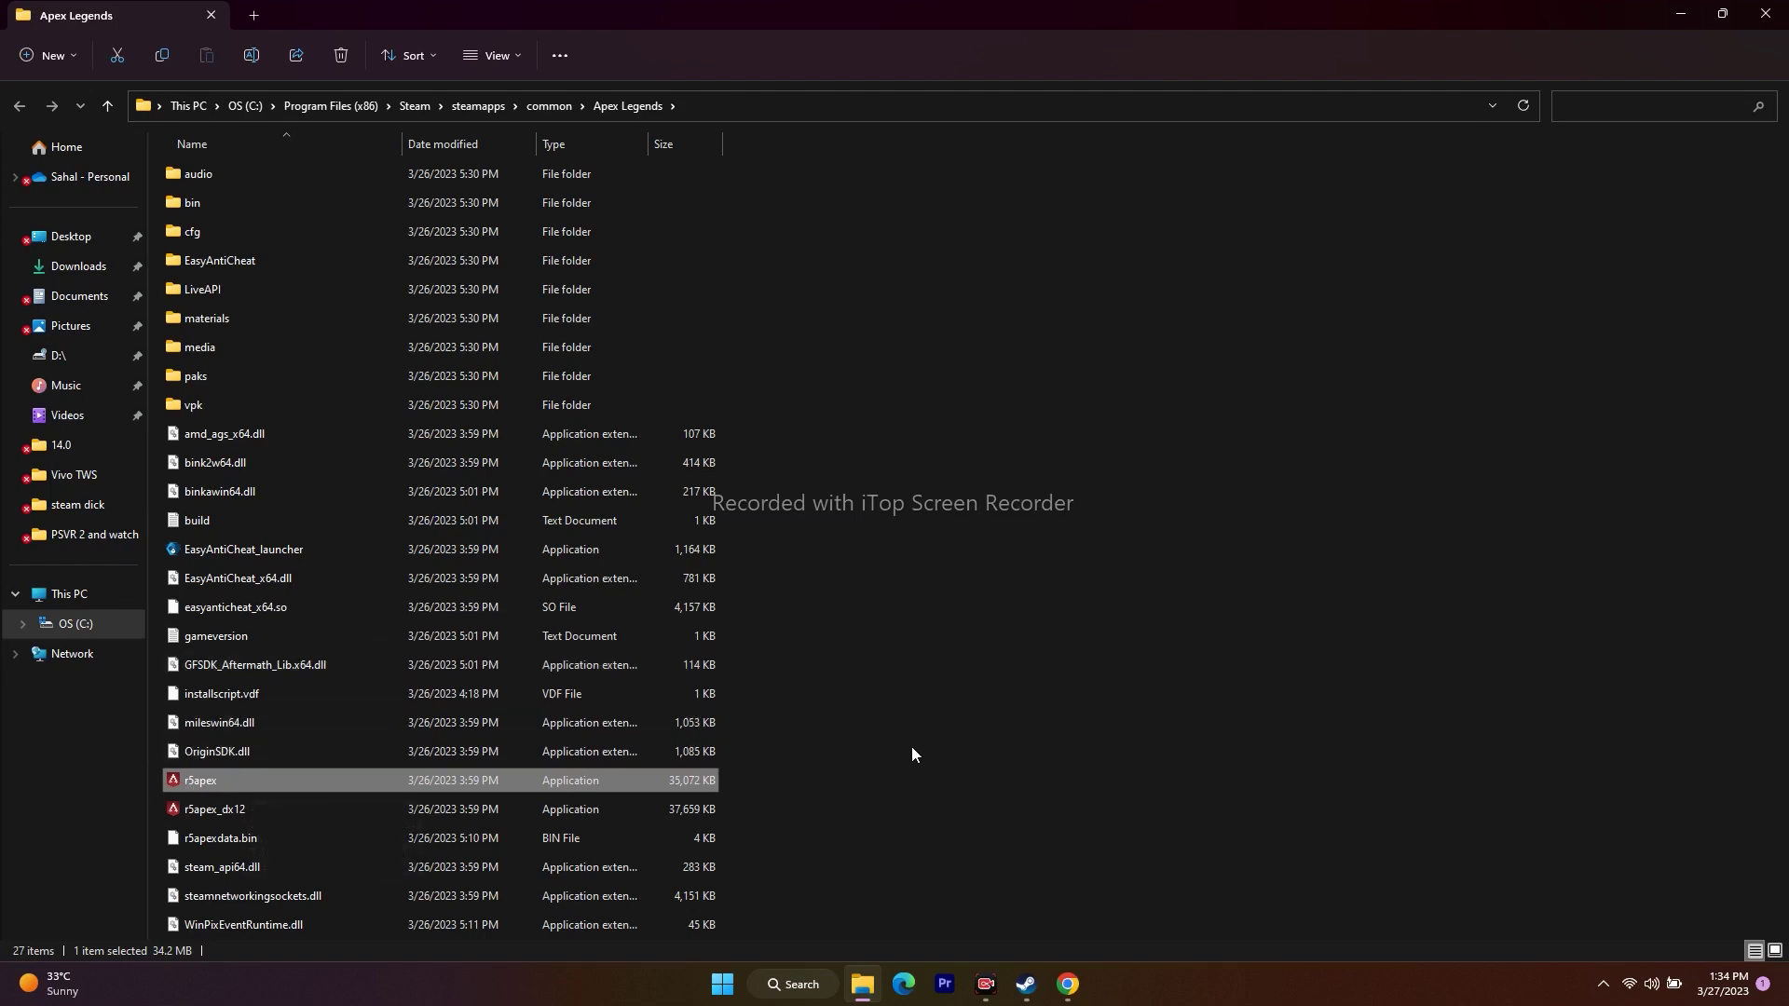
Step: Turn on compatibility mode for r5apex with Windows 7 and apply it
right_click(322, 784)
click(401, 767)
click(470, 755)
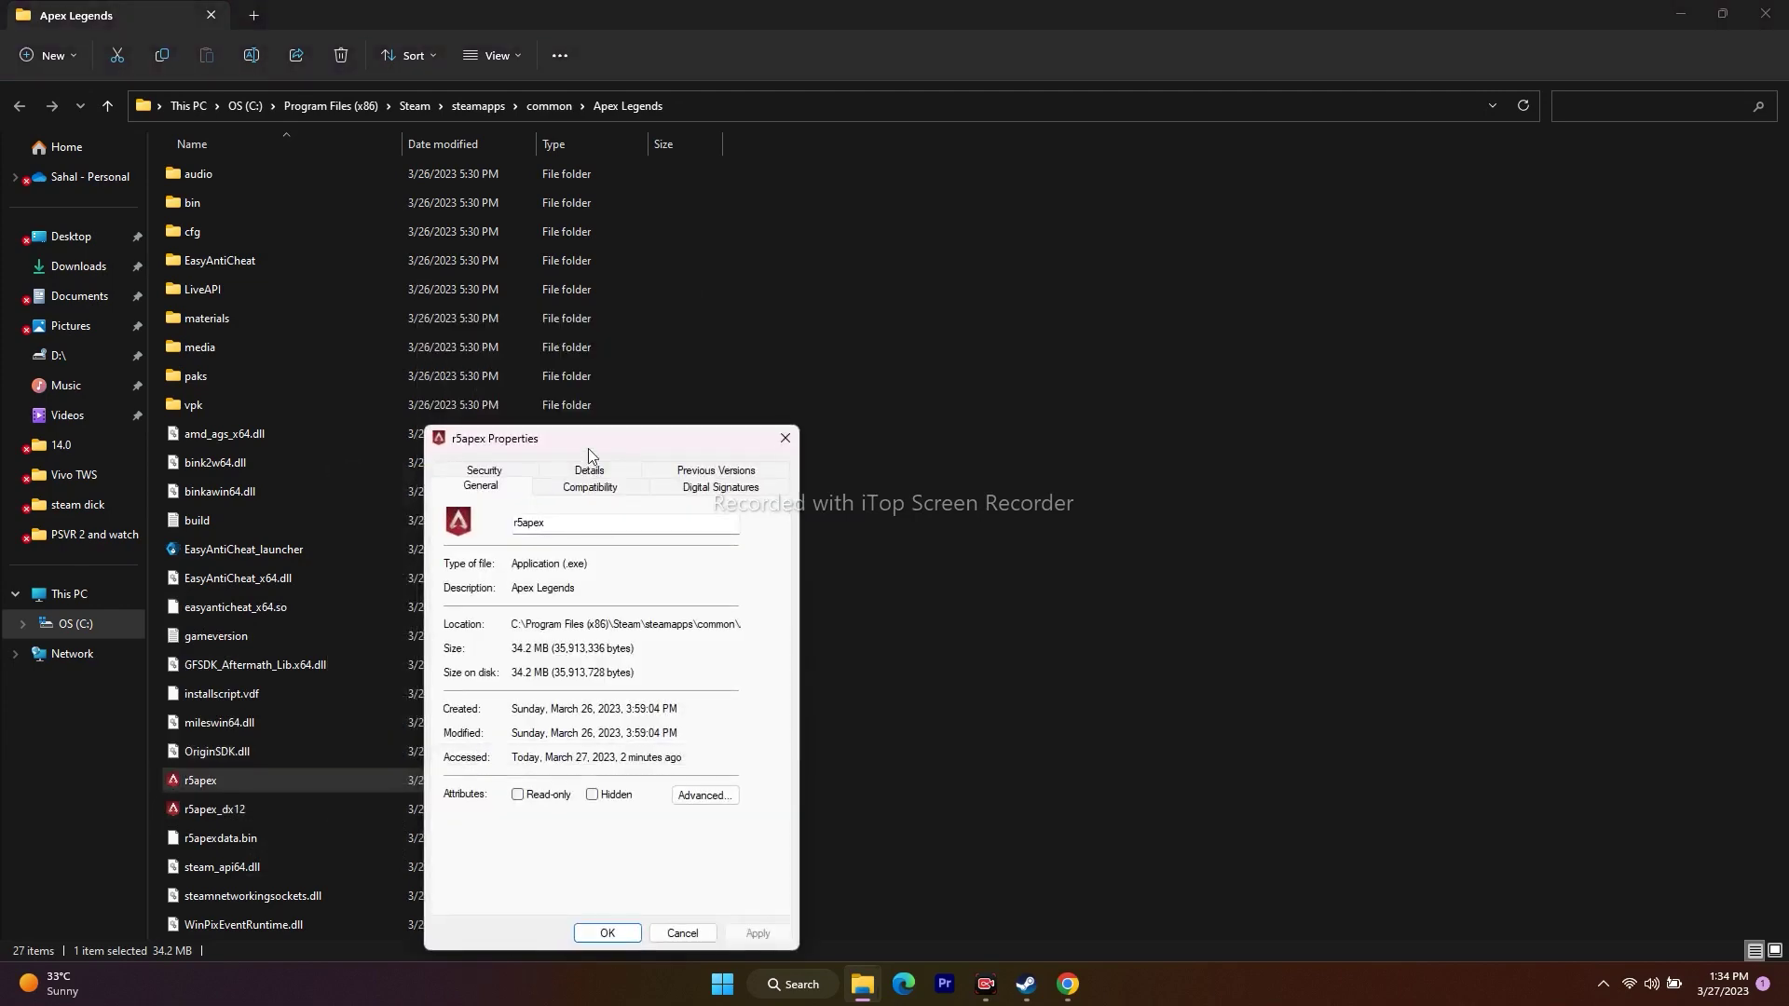
drag(589, 453, 909, 271)
click(910, 303)
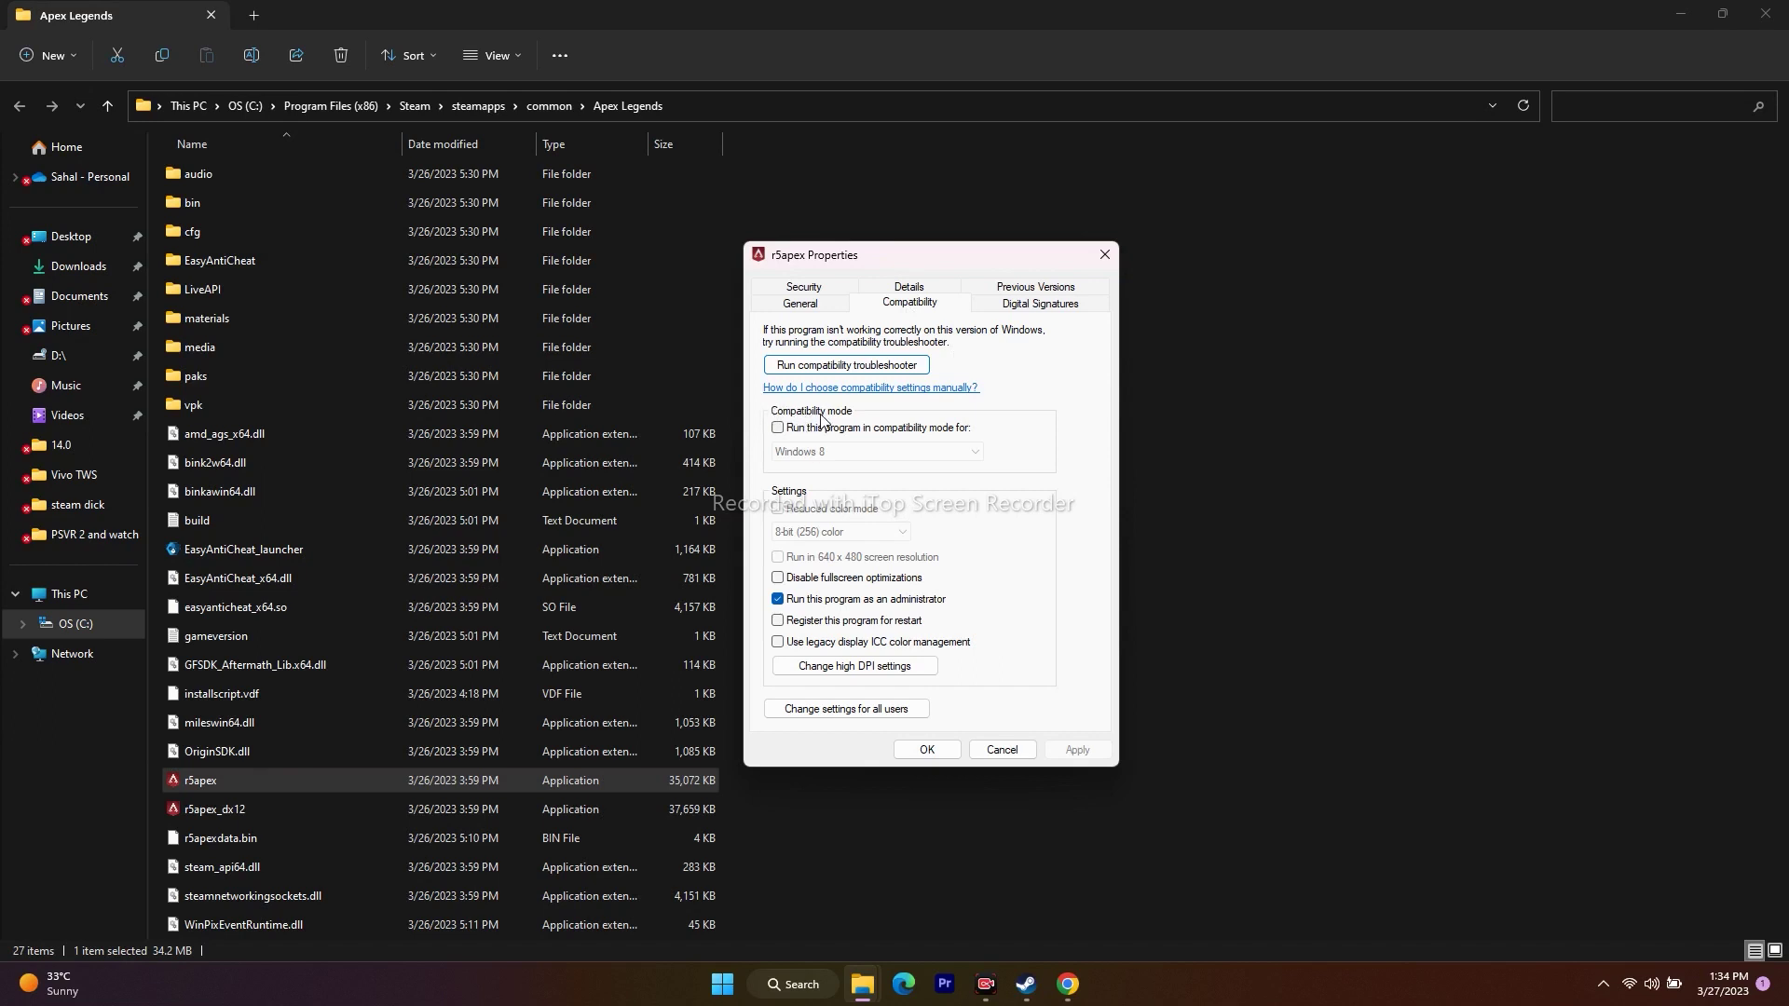
click(778, 427)
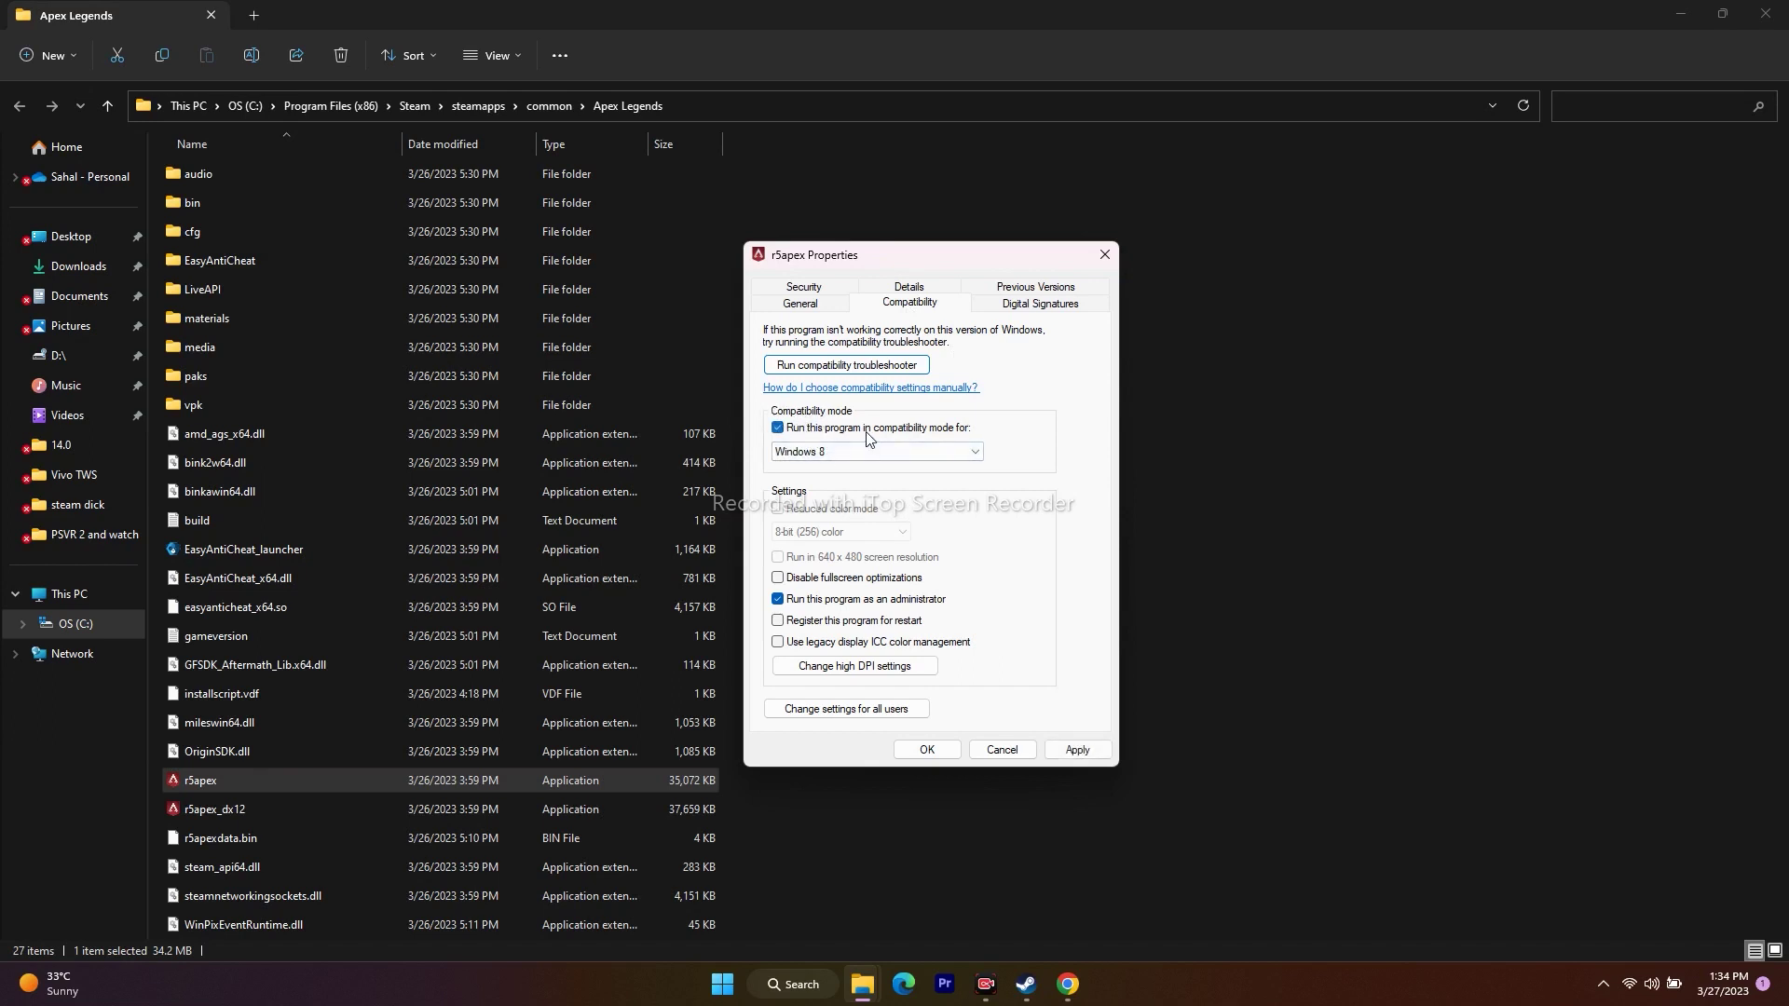
click(877, 454)
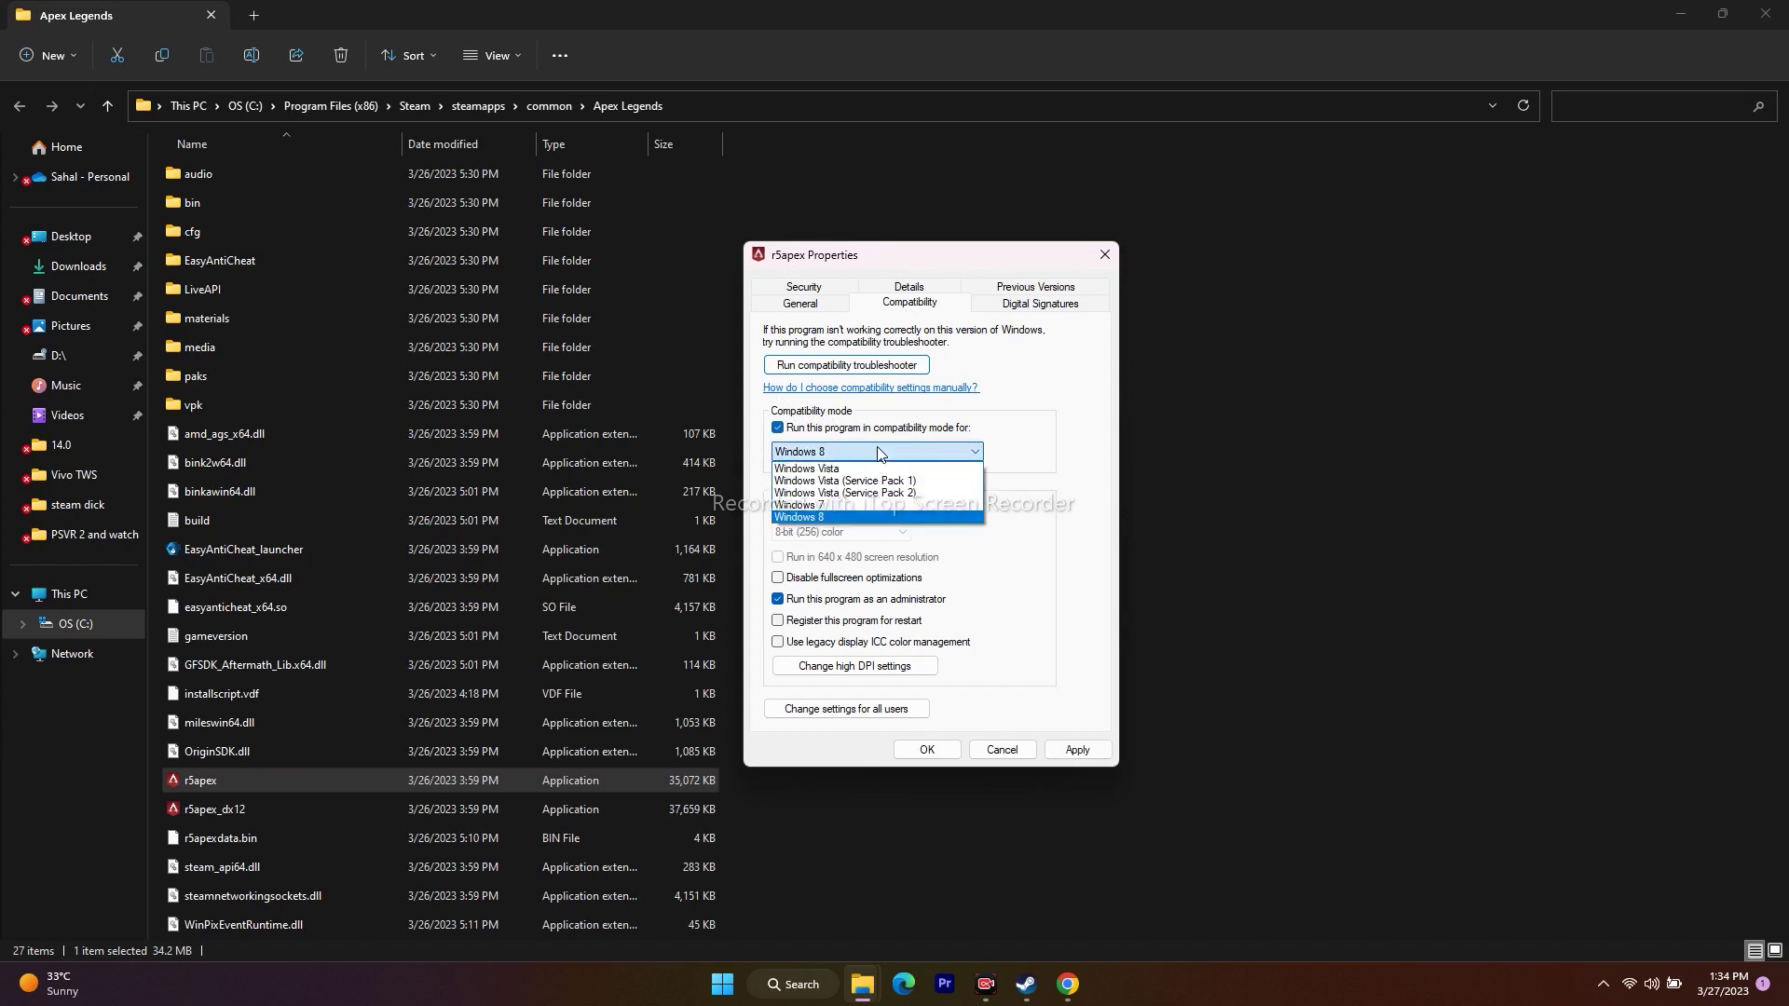
click(832, 505)
click(1077, 750)
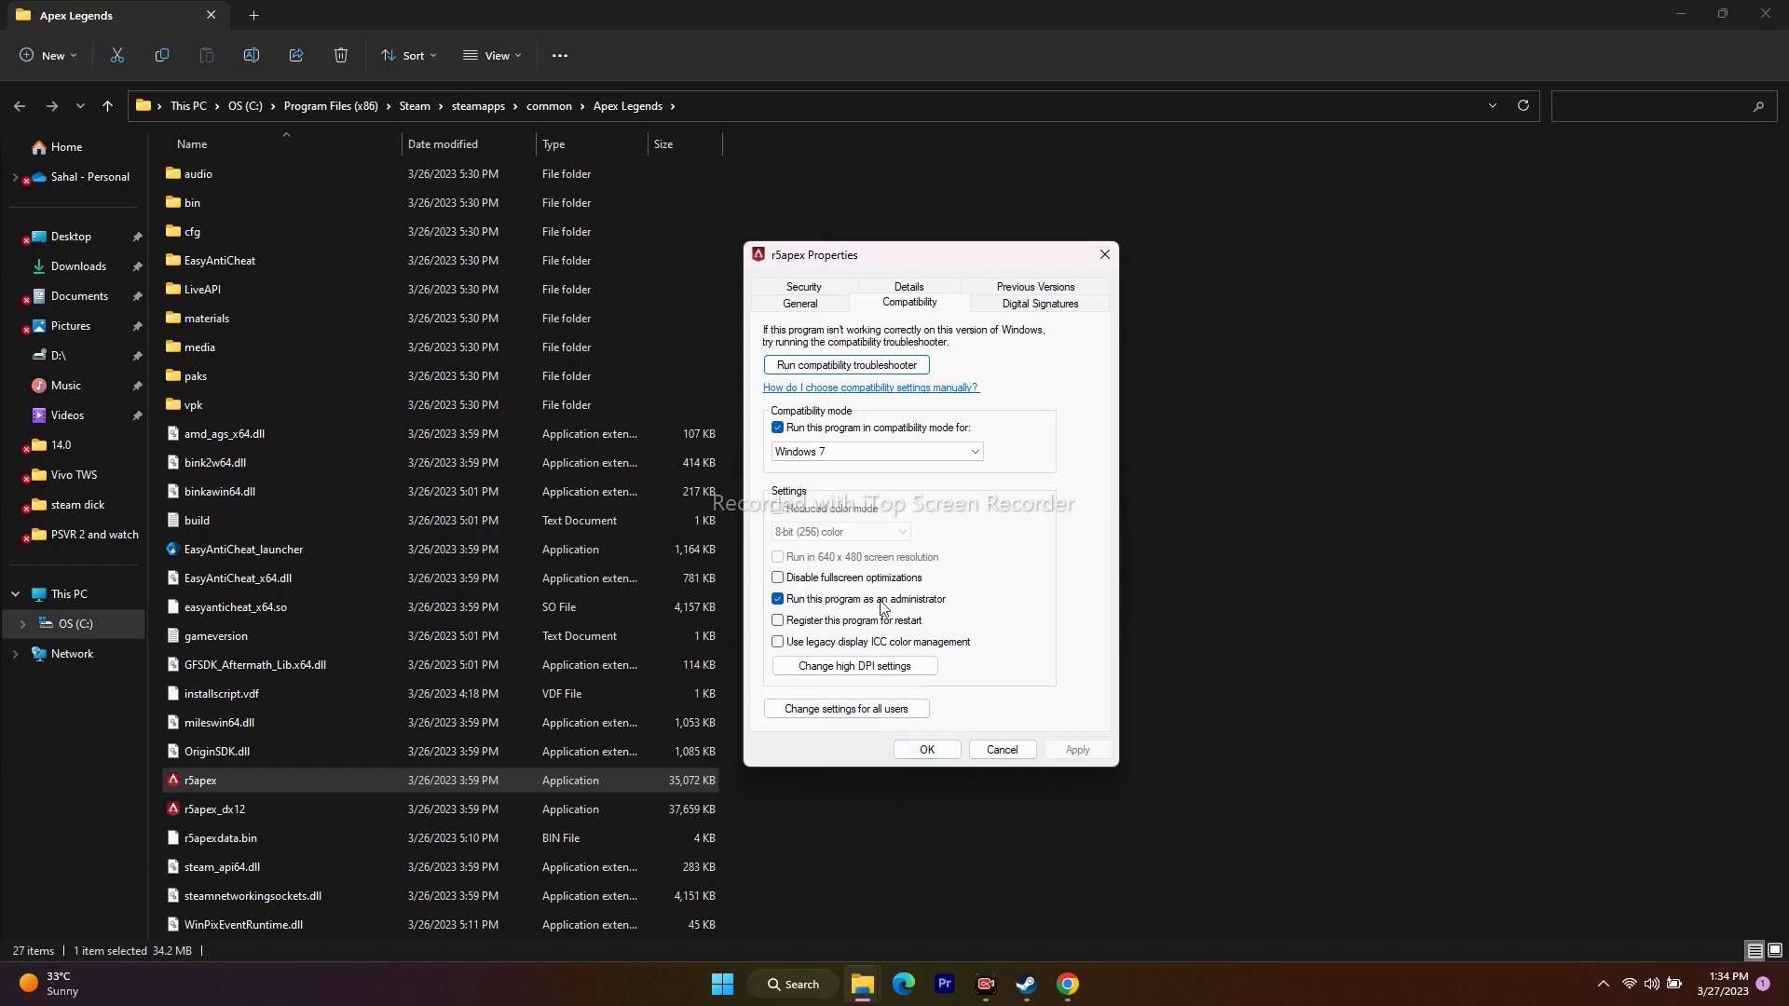
Step: Change r5apex's compatibility mode to Windows 8, apply, and close its properties
click(827, 452)
click(820, 517)
click(878, 452)
click(834, 517)
click(1074, 749)
click(927, 750)
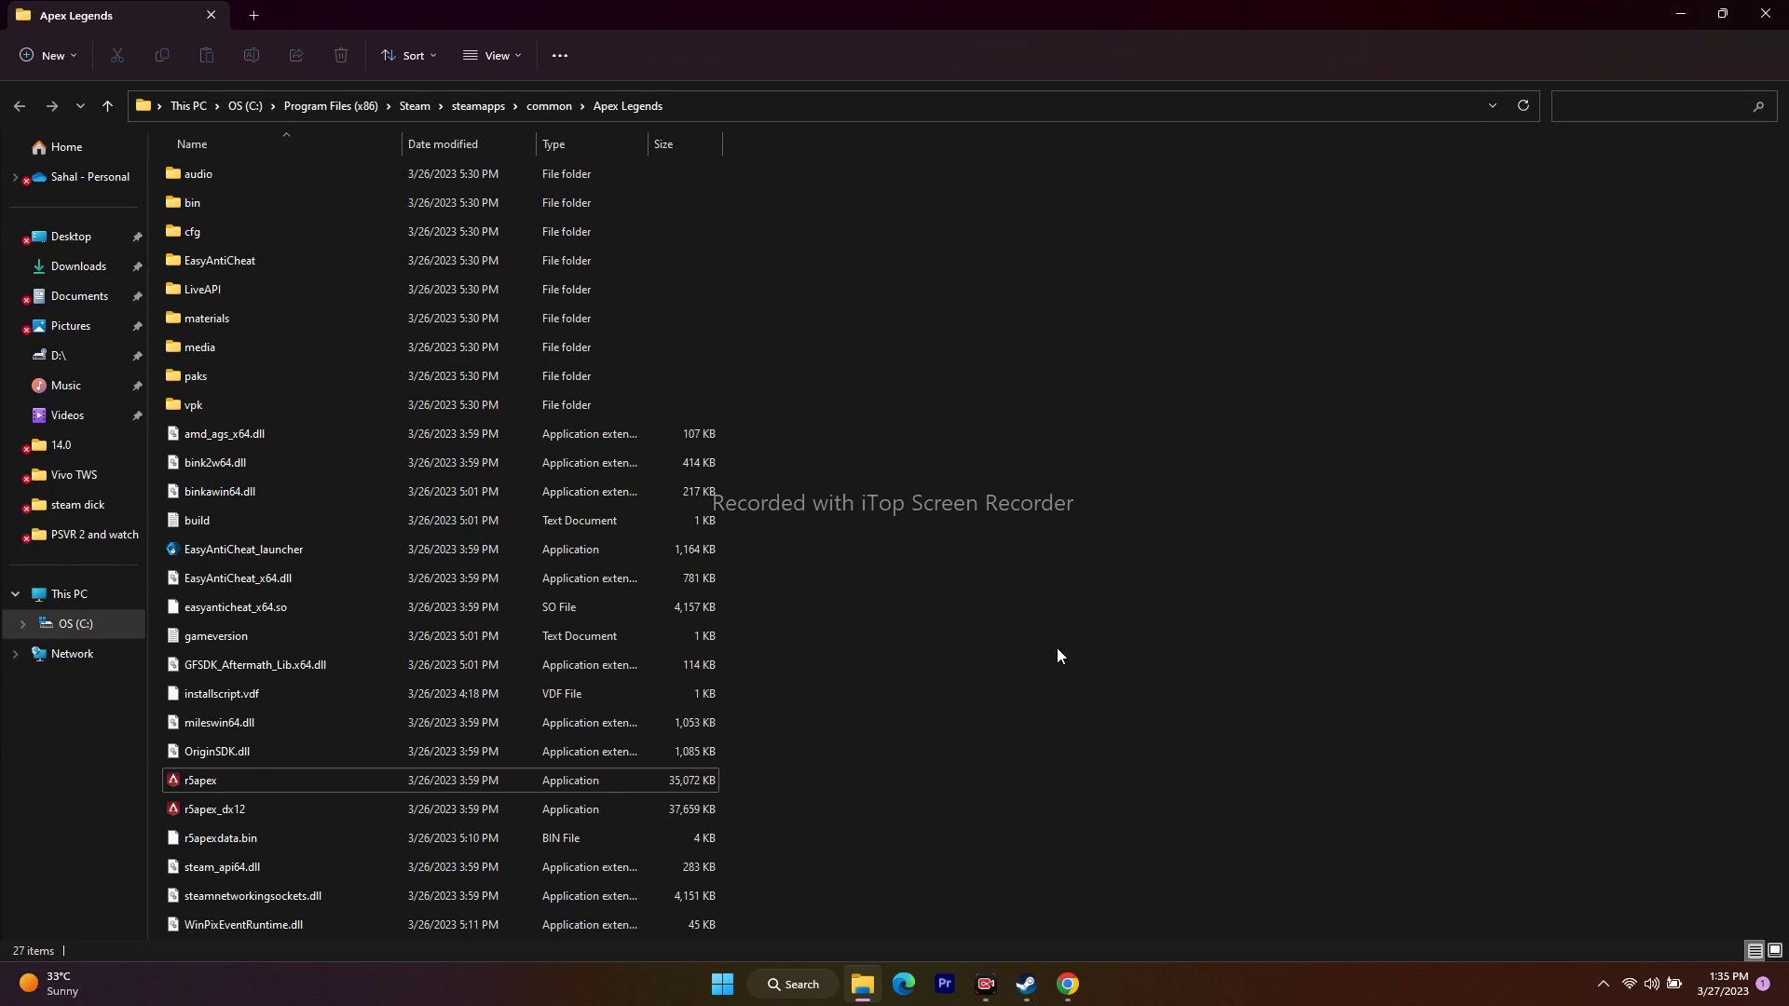
Step: View the Apex Legends folder's properties, then close them
right_click(237, 780)
click(308, 800)
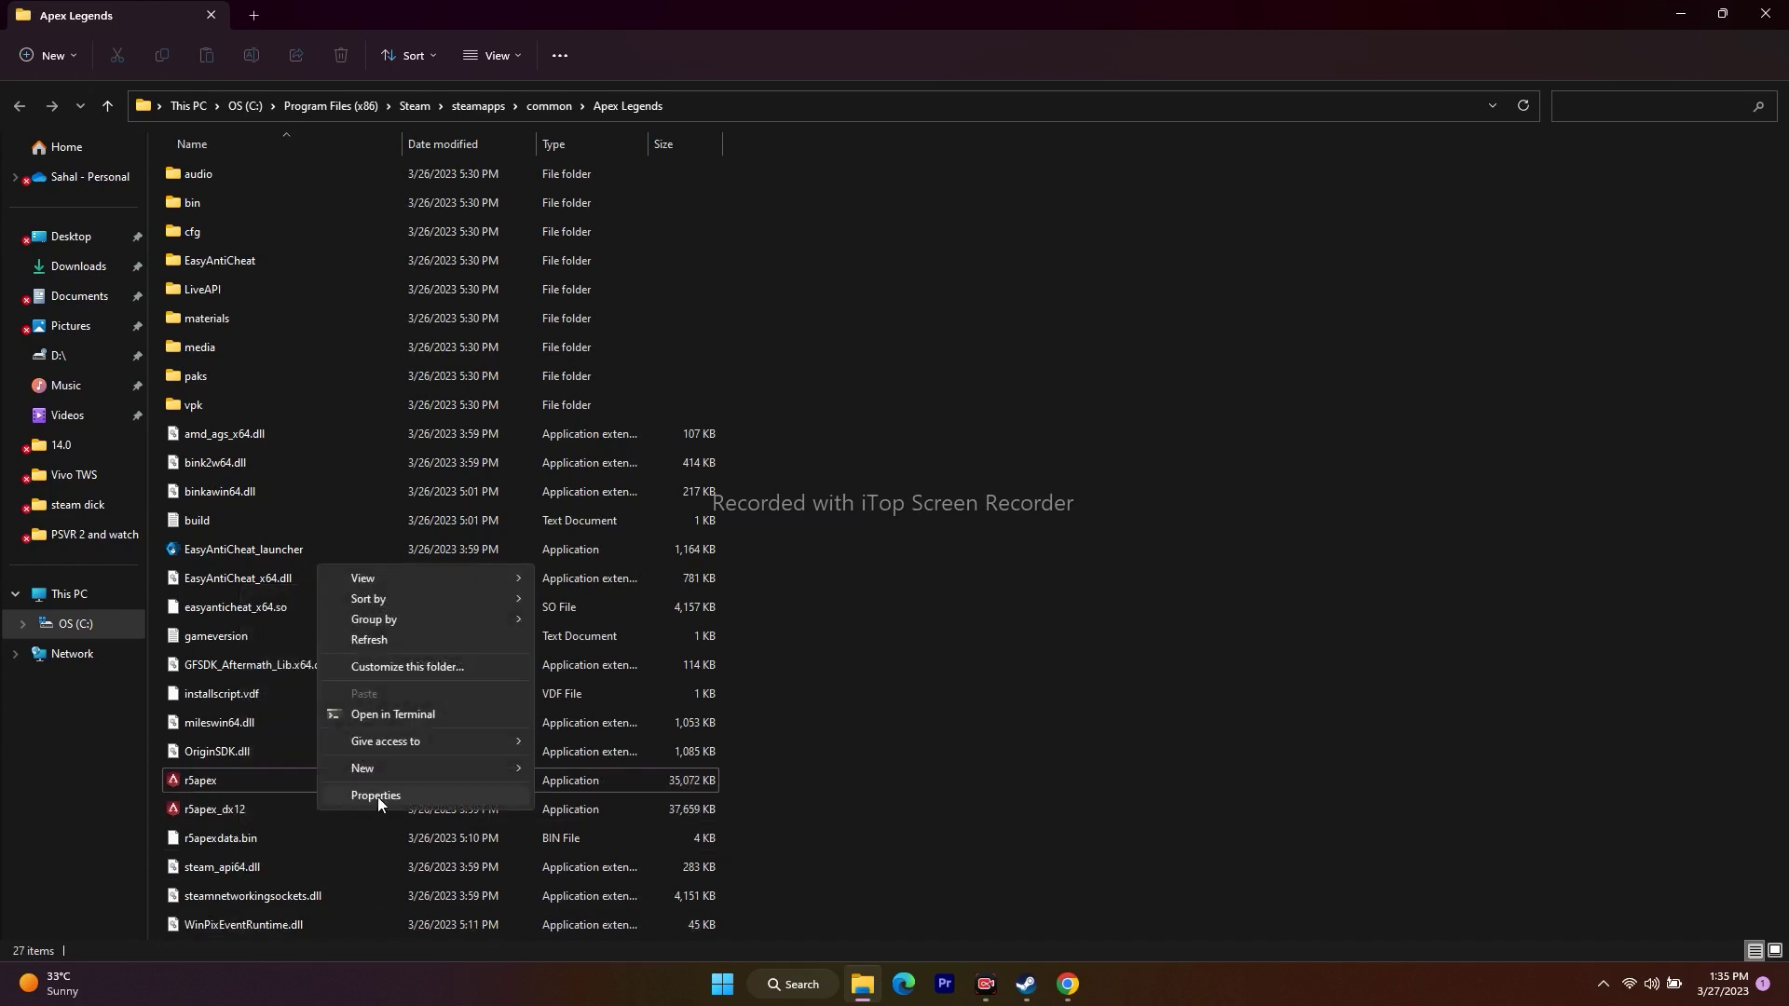
click(382, 797)
drag(197, 142, 433, 196)
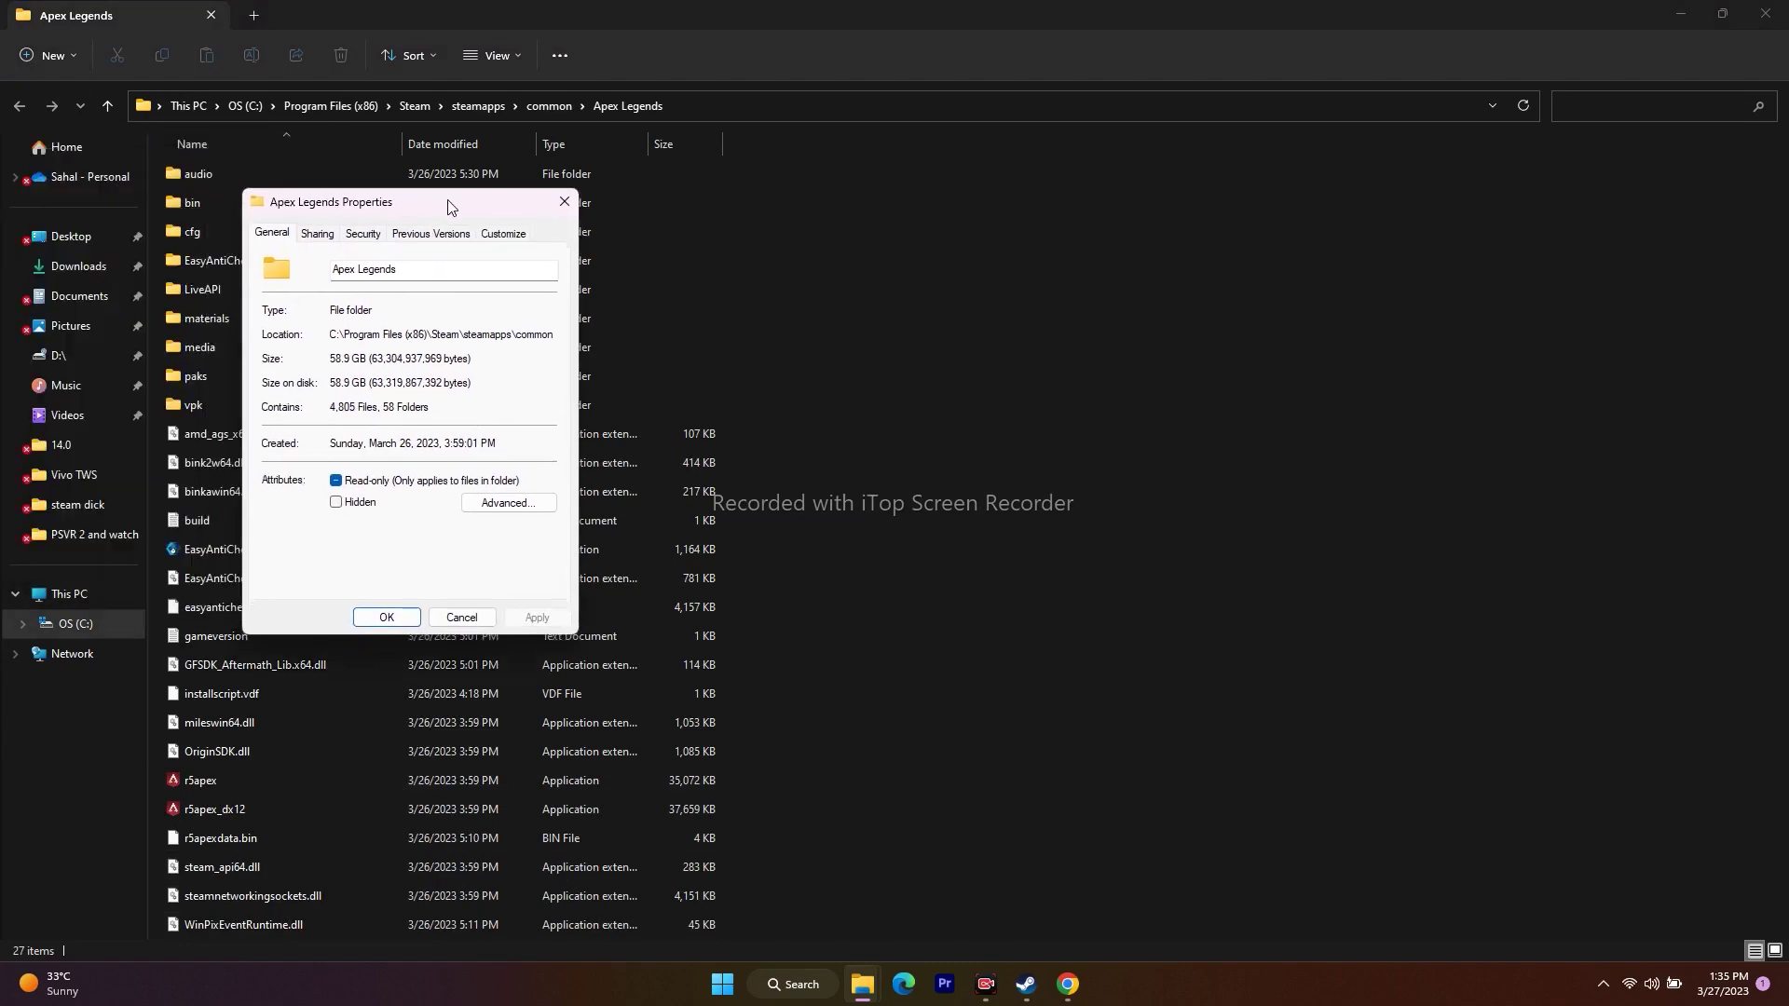
click(550, 205)
Step: Untick compatibility mode and 'Run as administrator' for r5apex, then apply and close
click(245, 783)
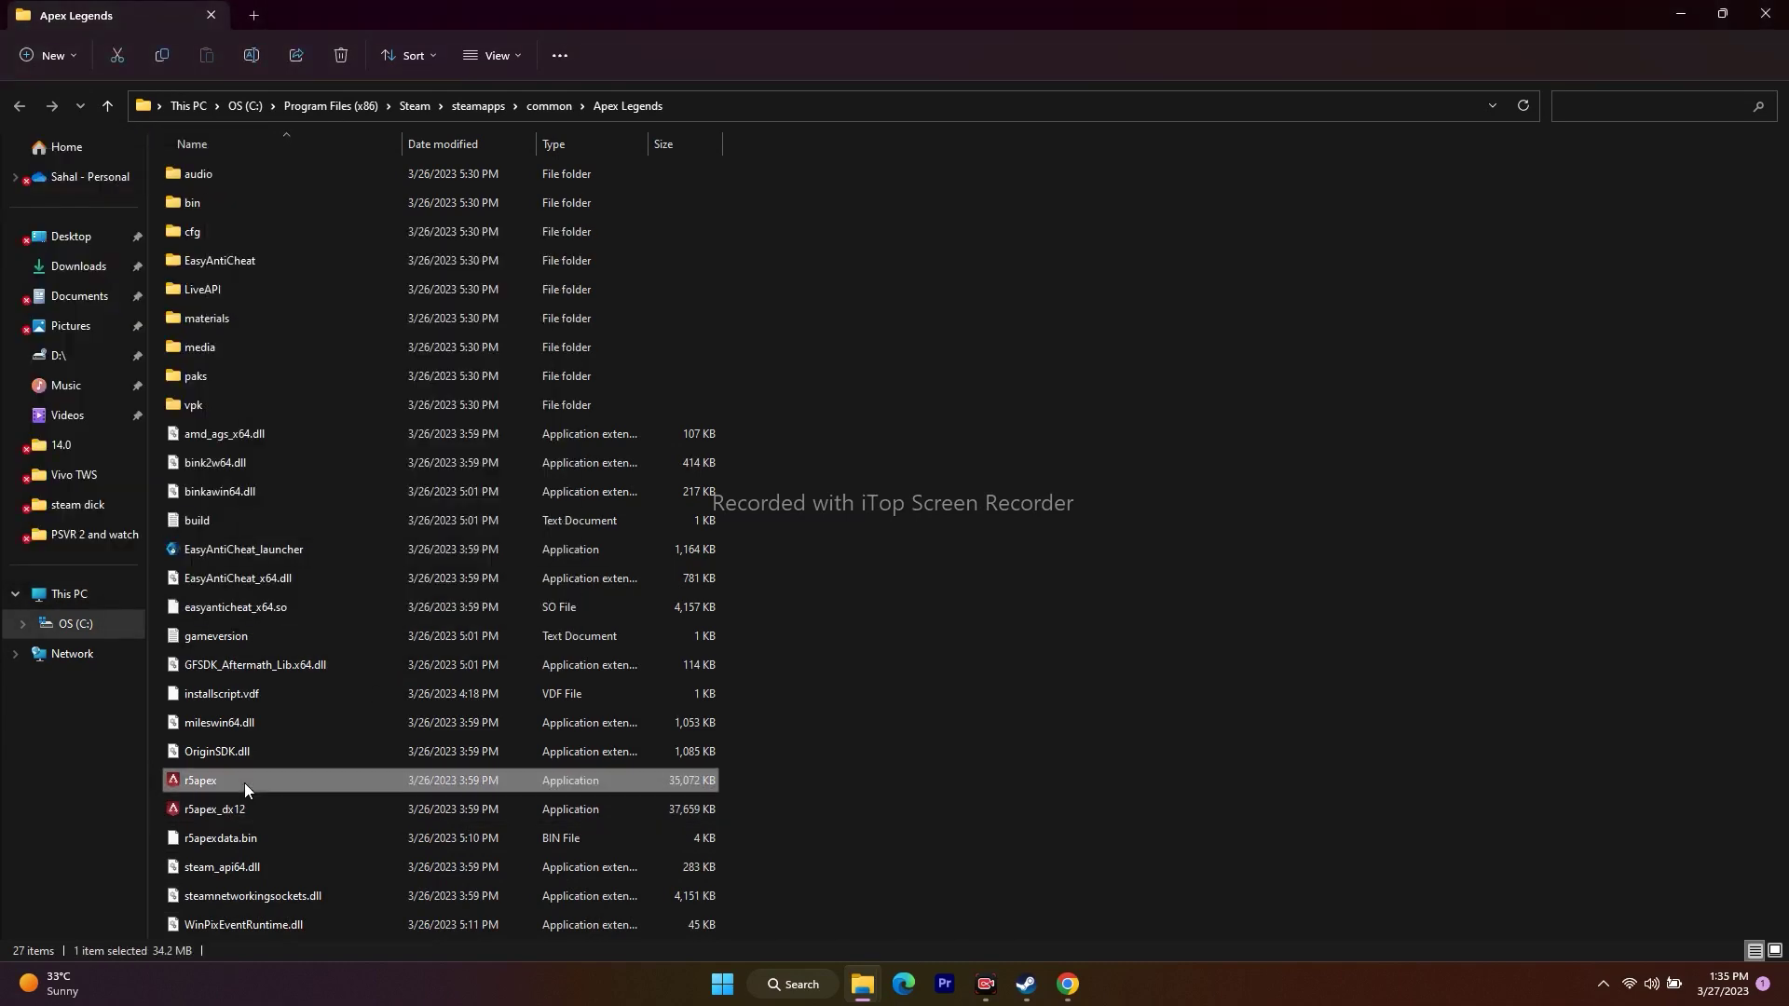
right_click(244, 782)
click(320, 766)
click(413, 748)
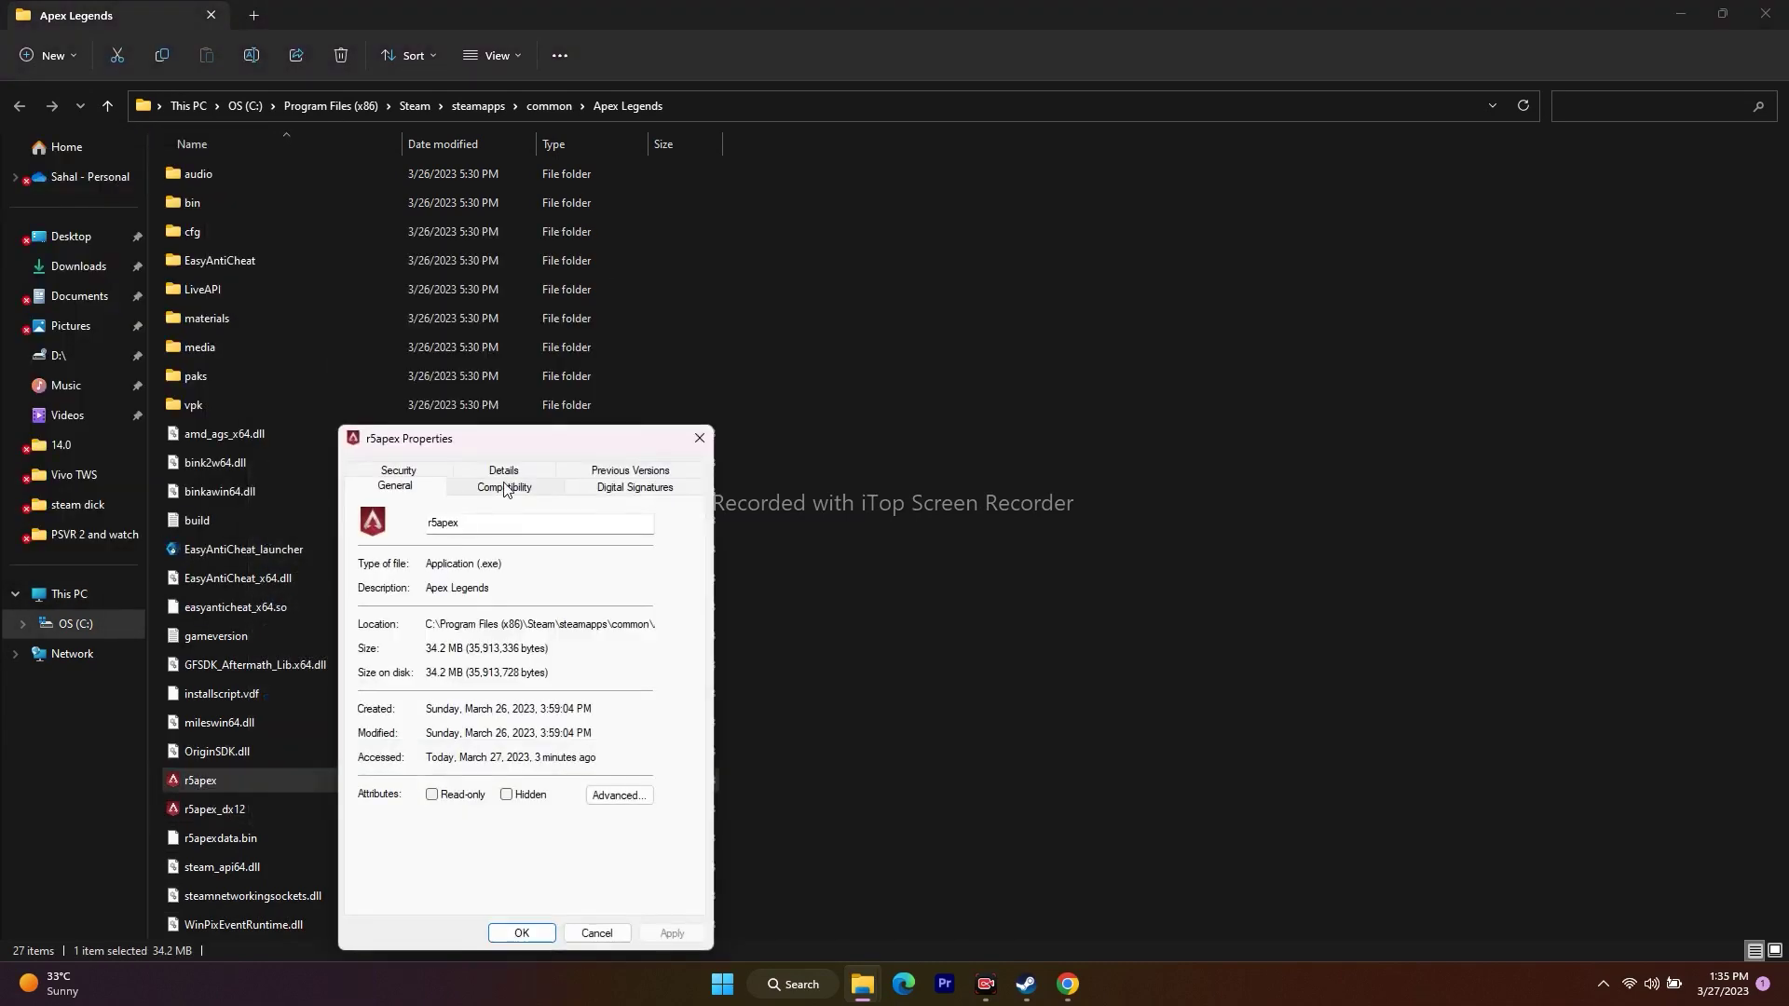
drag(975, 354, 1163, 271)
click(1132, 318)
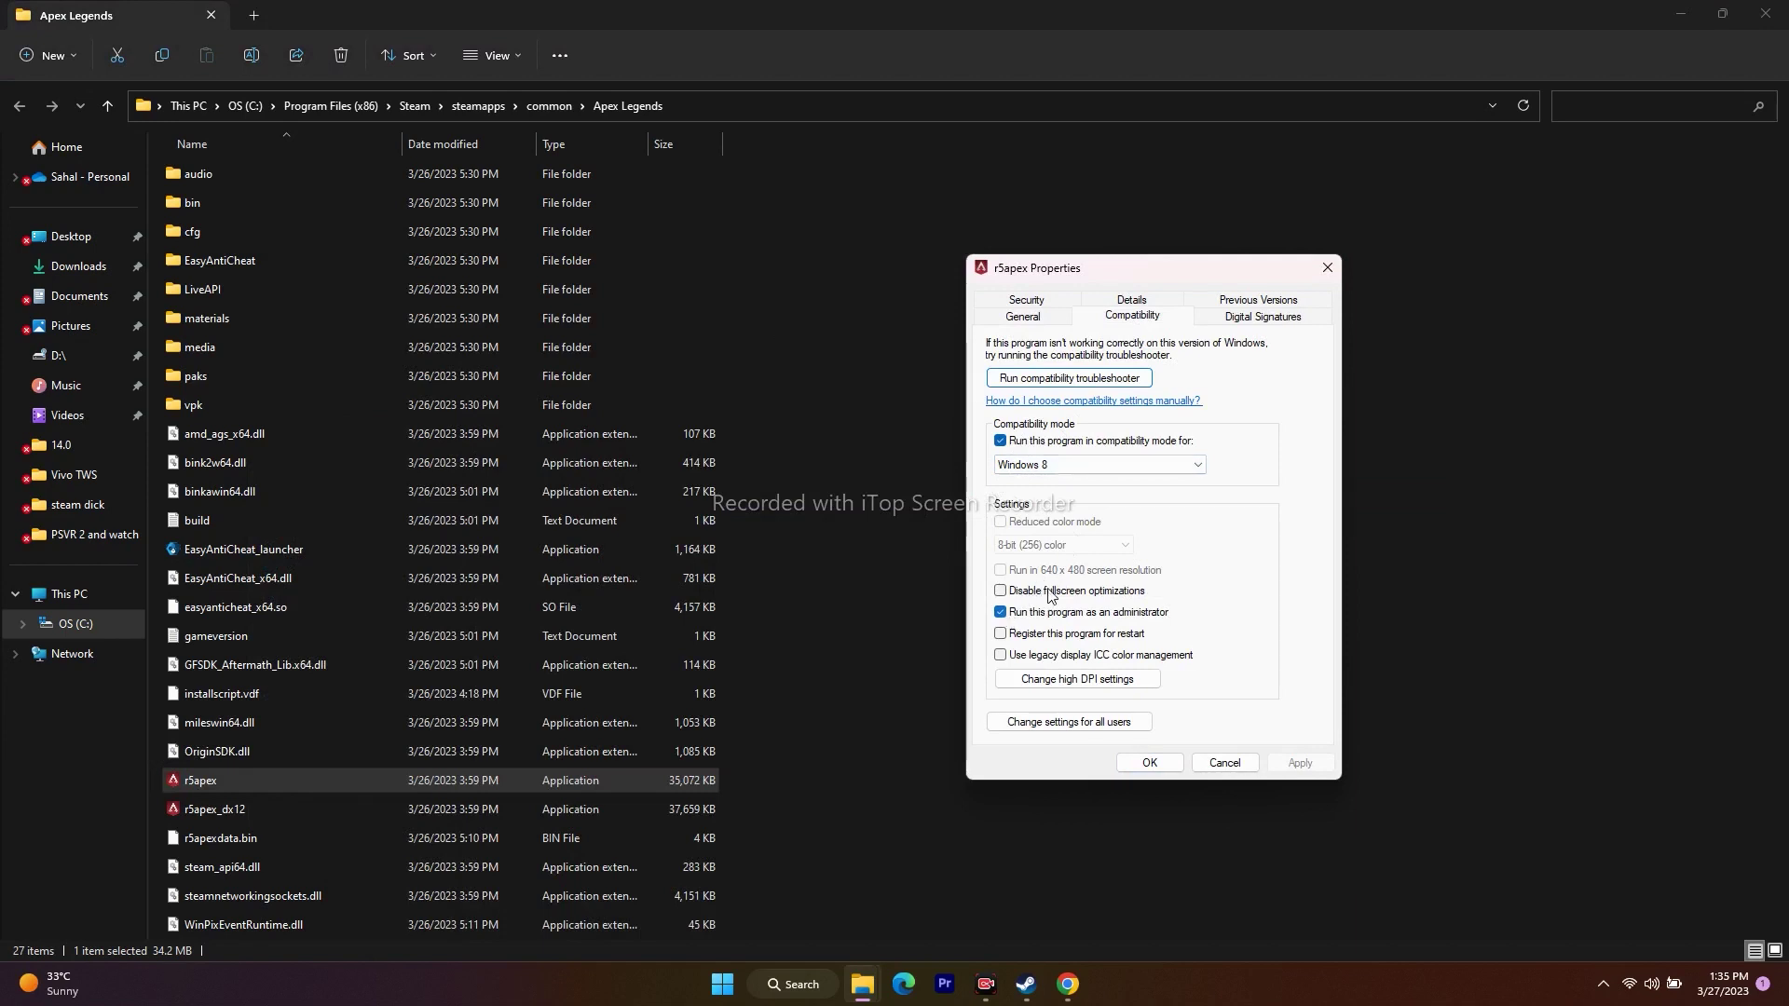
click(1003, 442)
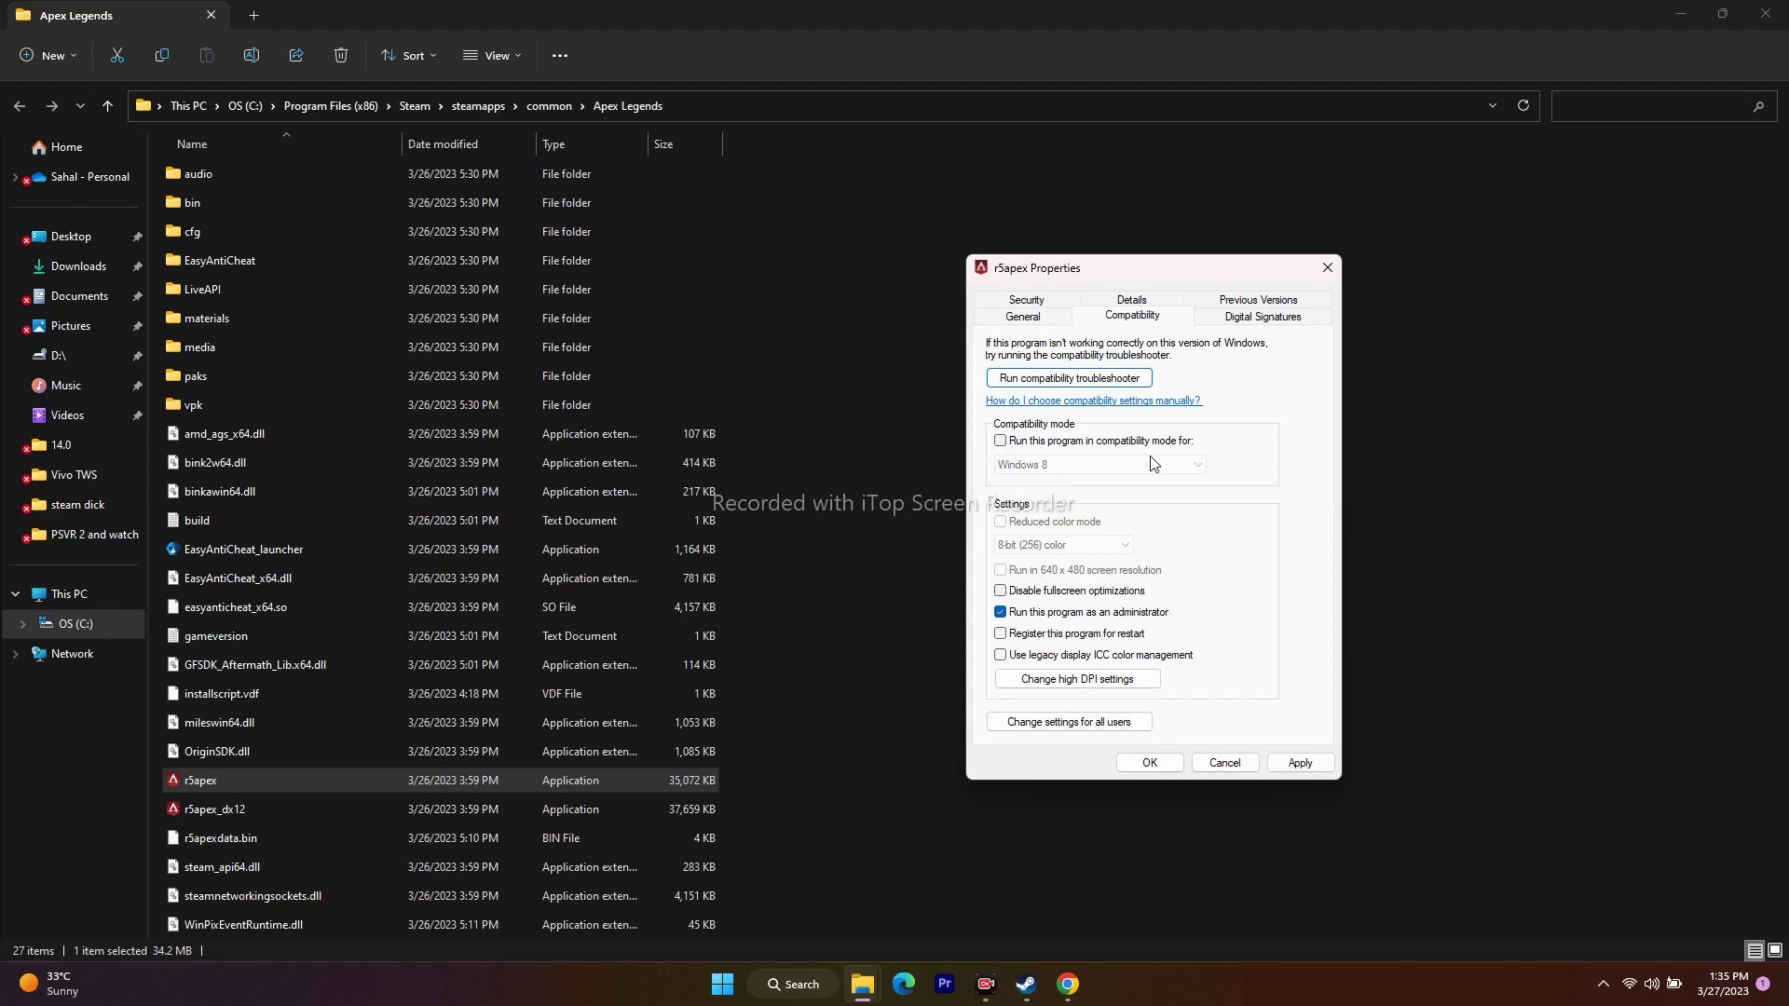
click(1002, 613)
click(1300, 762)
click(1150, 763)
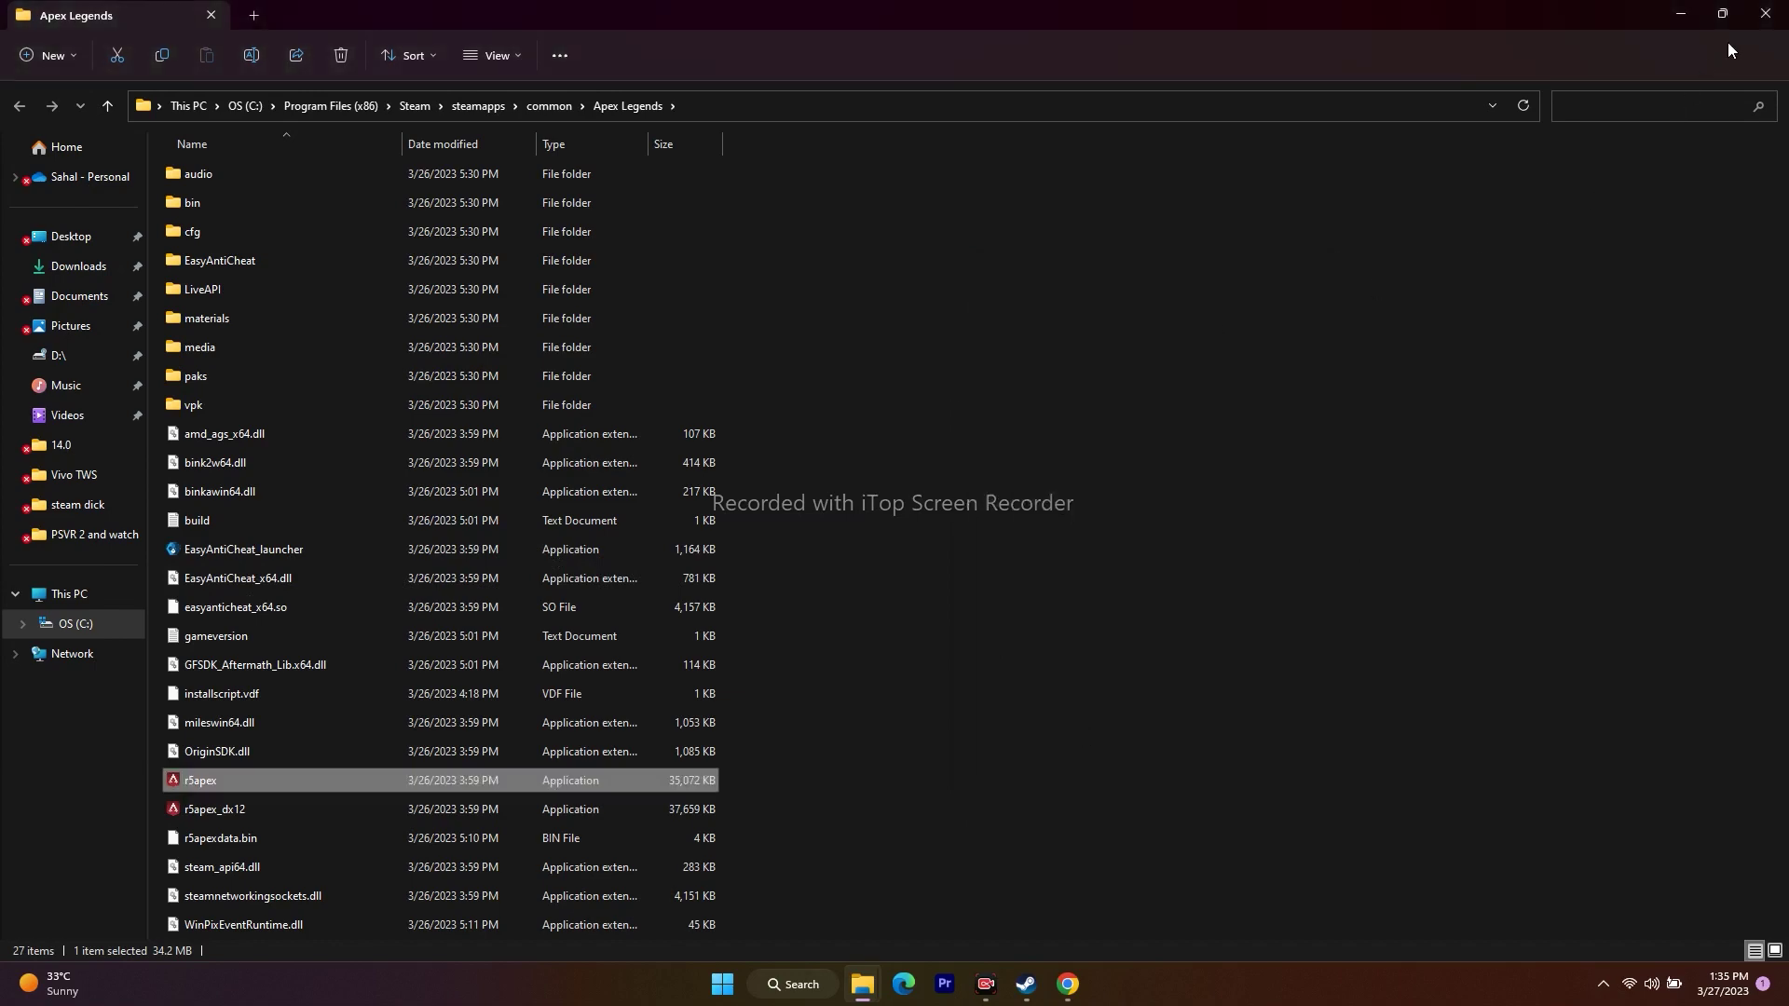
Step: Close File Explorer and Steam's Apex Legends properties, minimise Steam, and open Windows search
click(1765, 15)
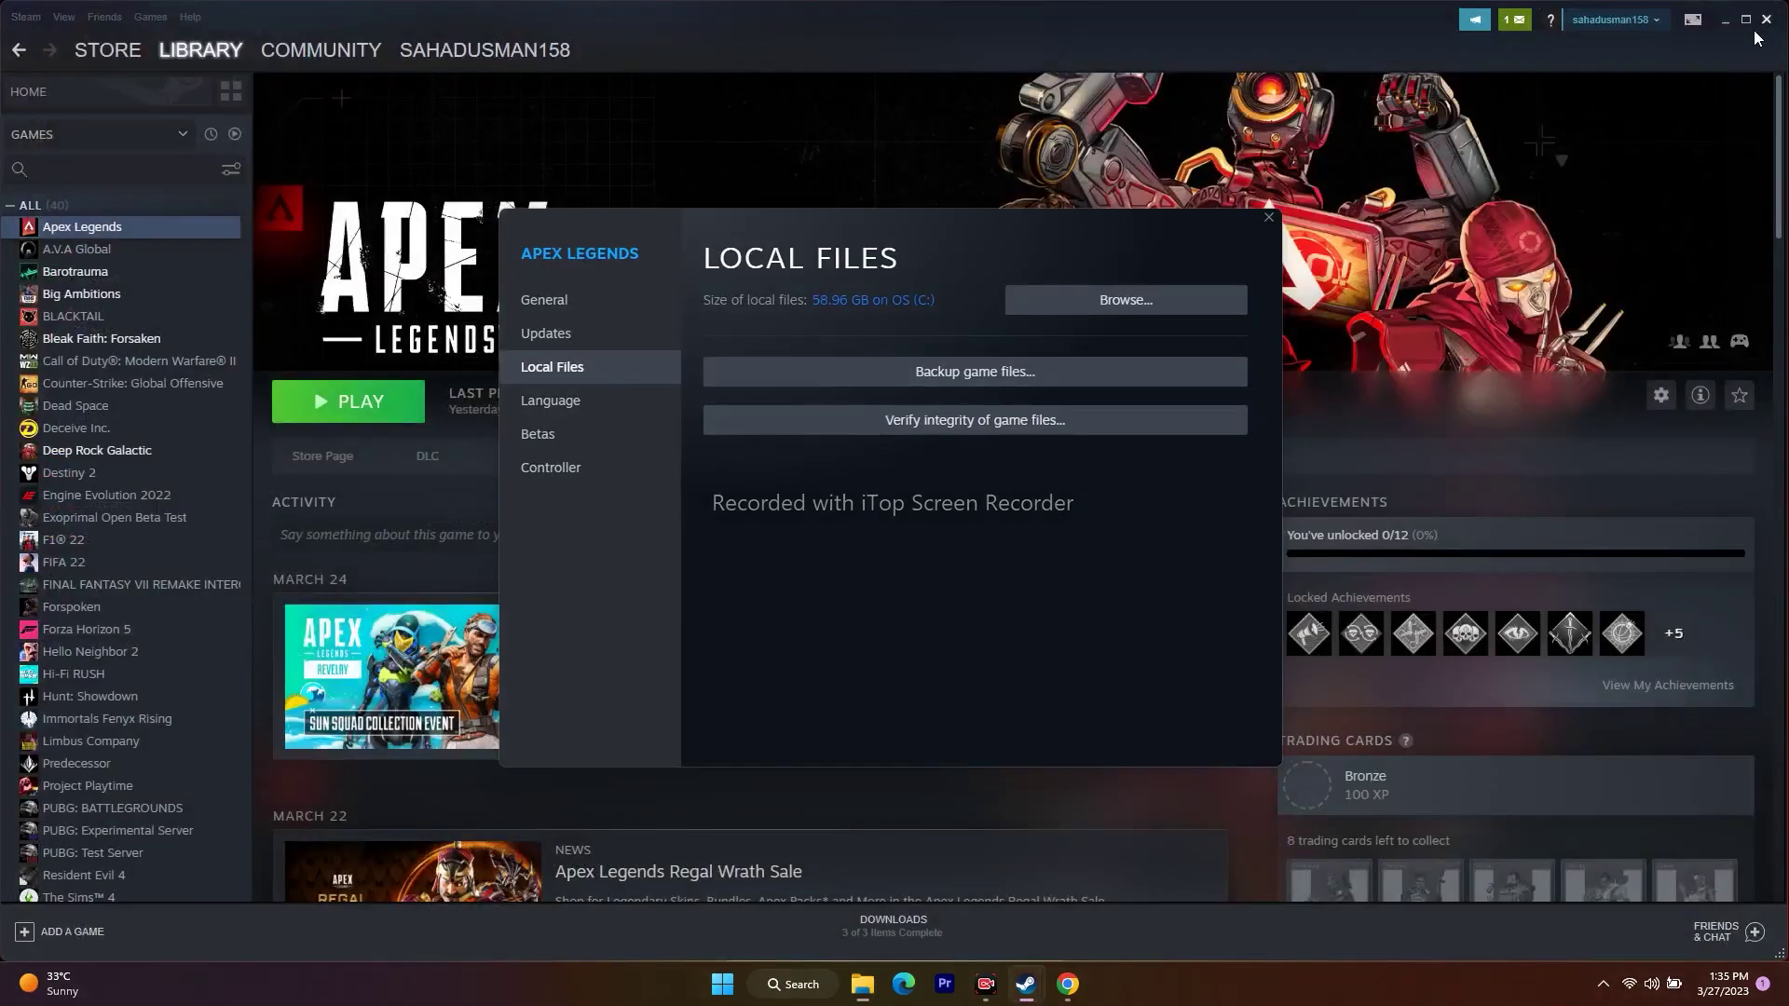
click(1274, 222)
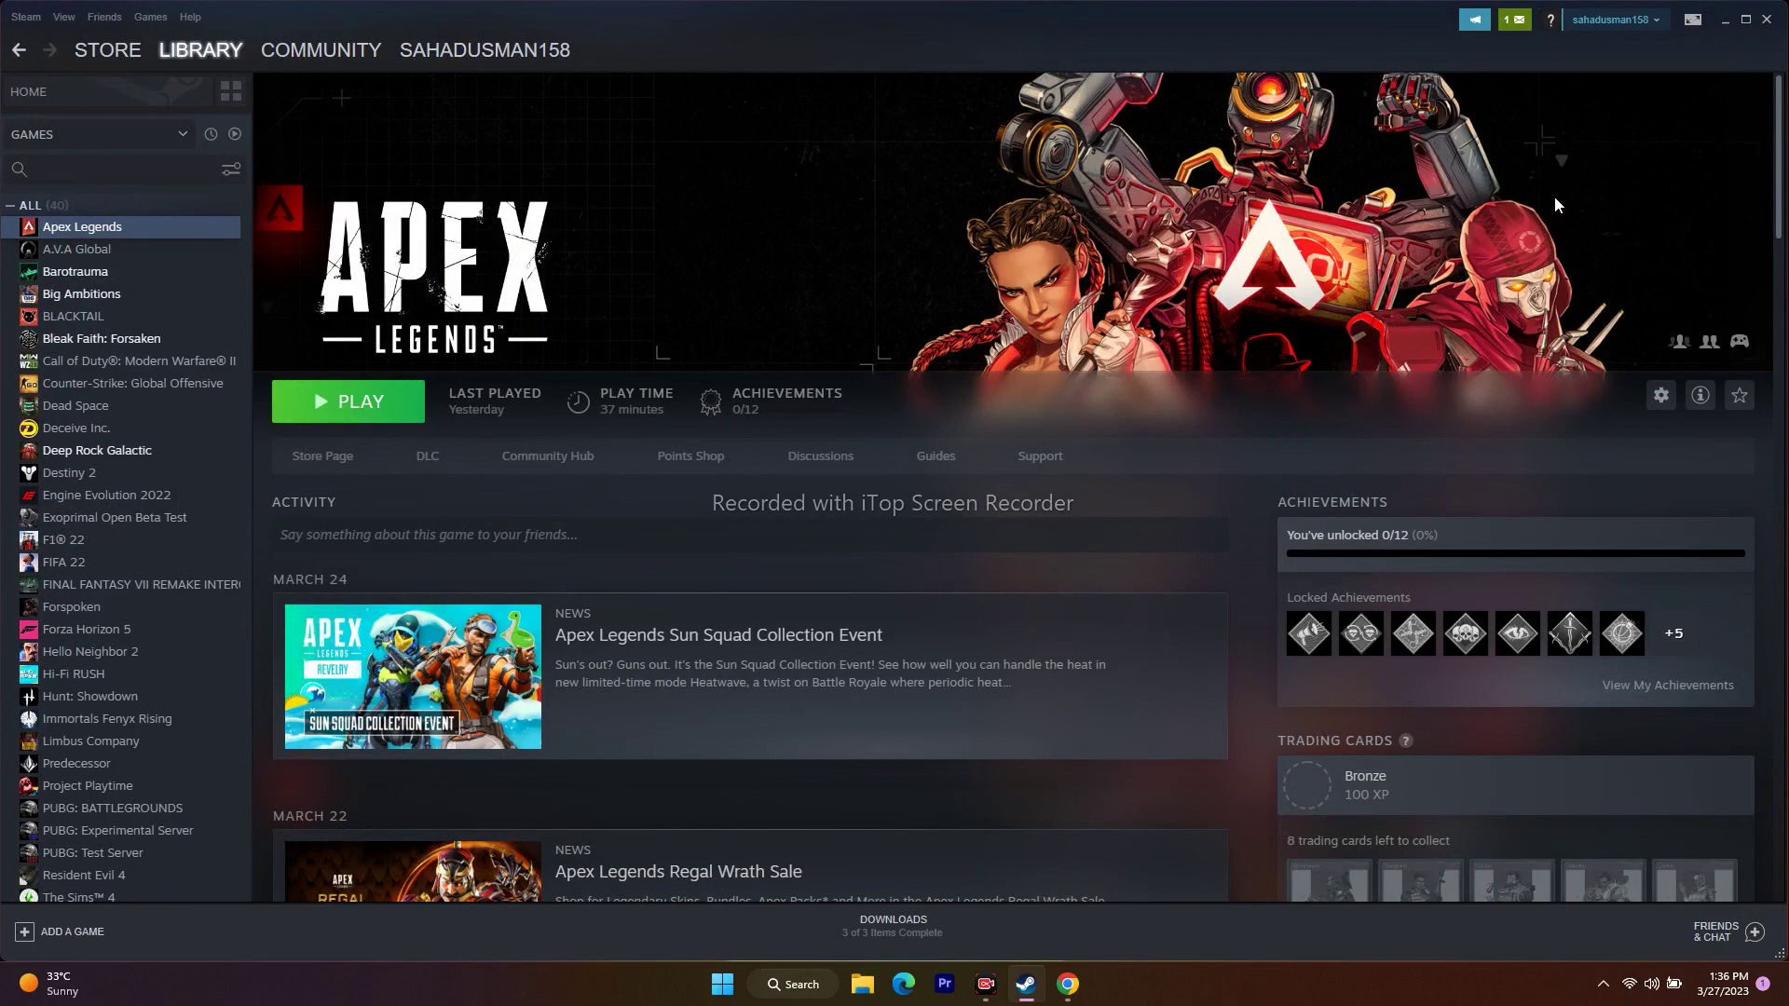
click(1724, 20)
click(807, 989)
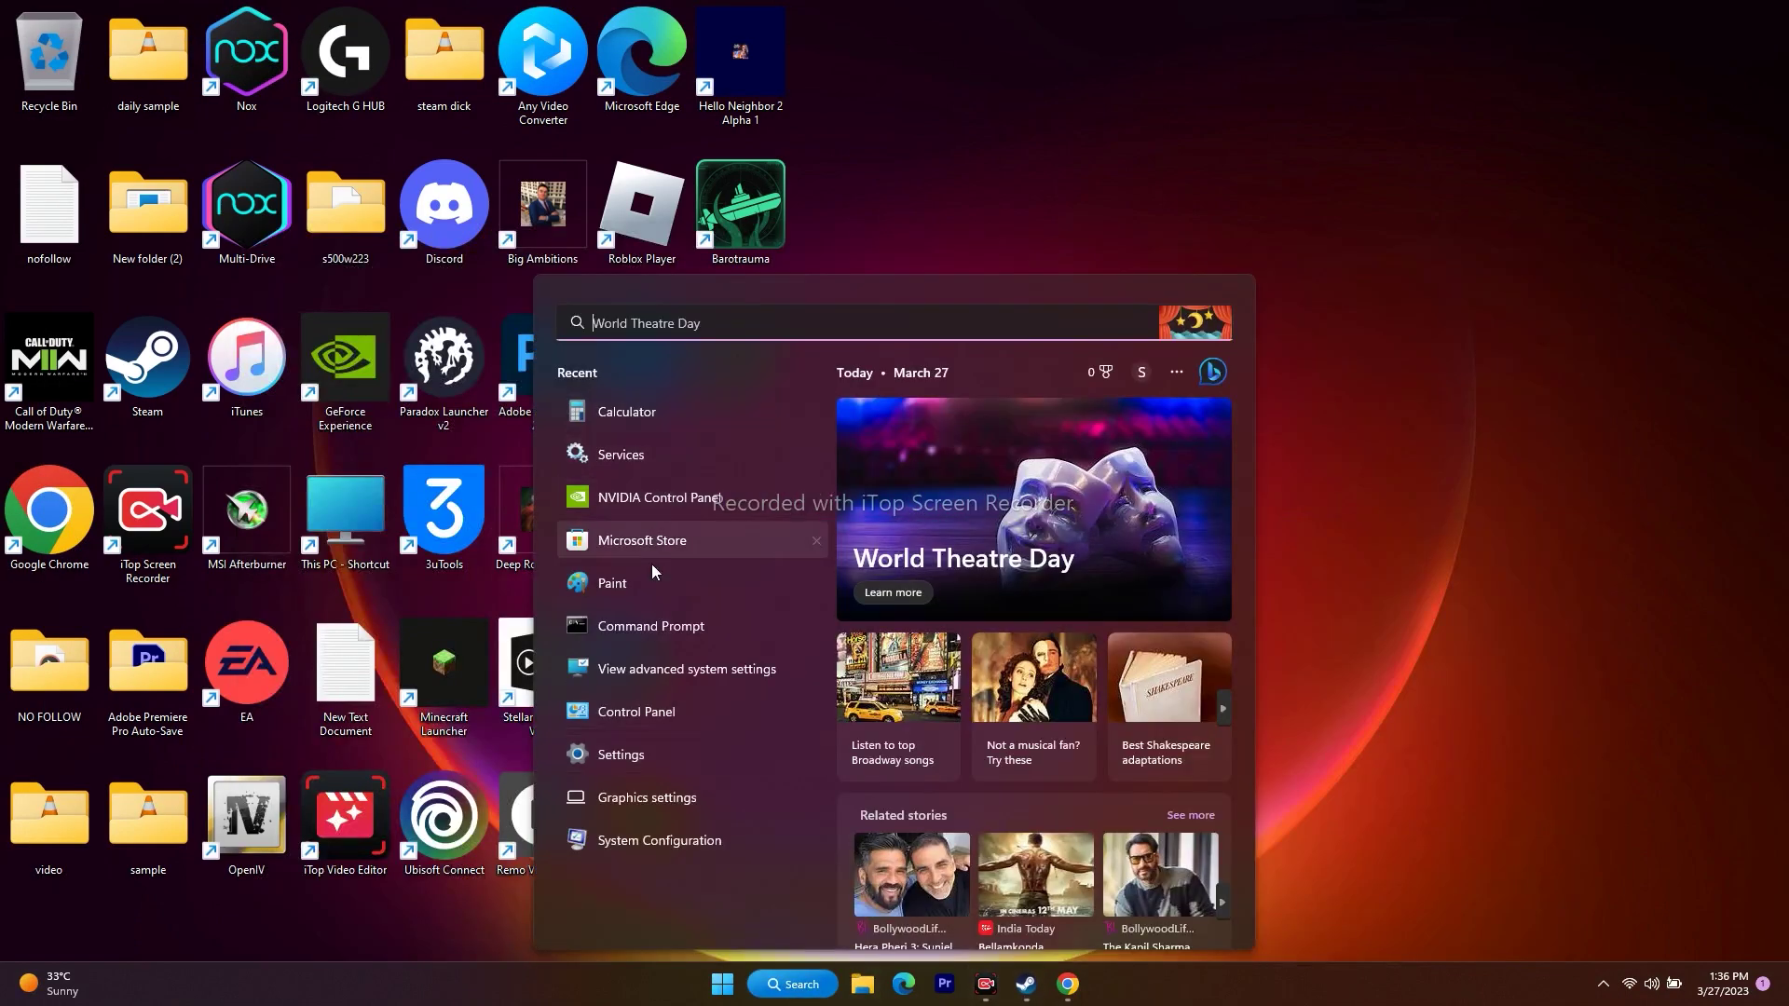
Step: In Settings' Time & language, view Language & region, then open the Date & time page
click(639, 753)
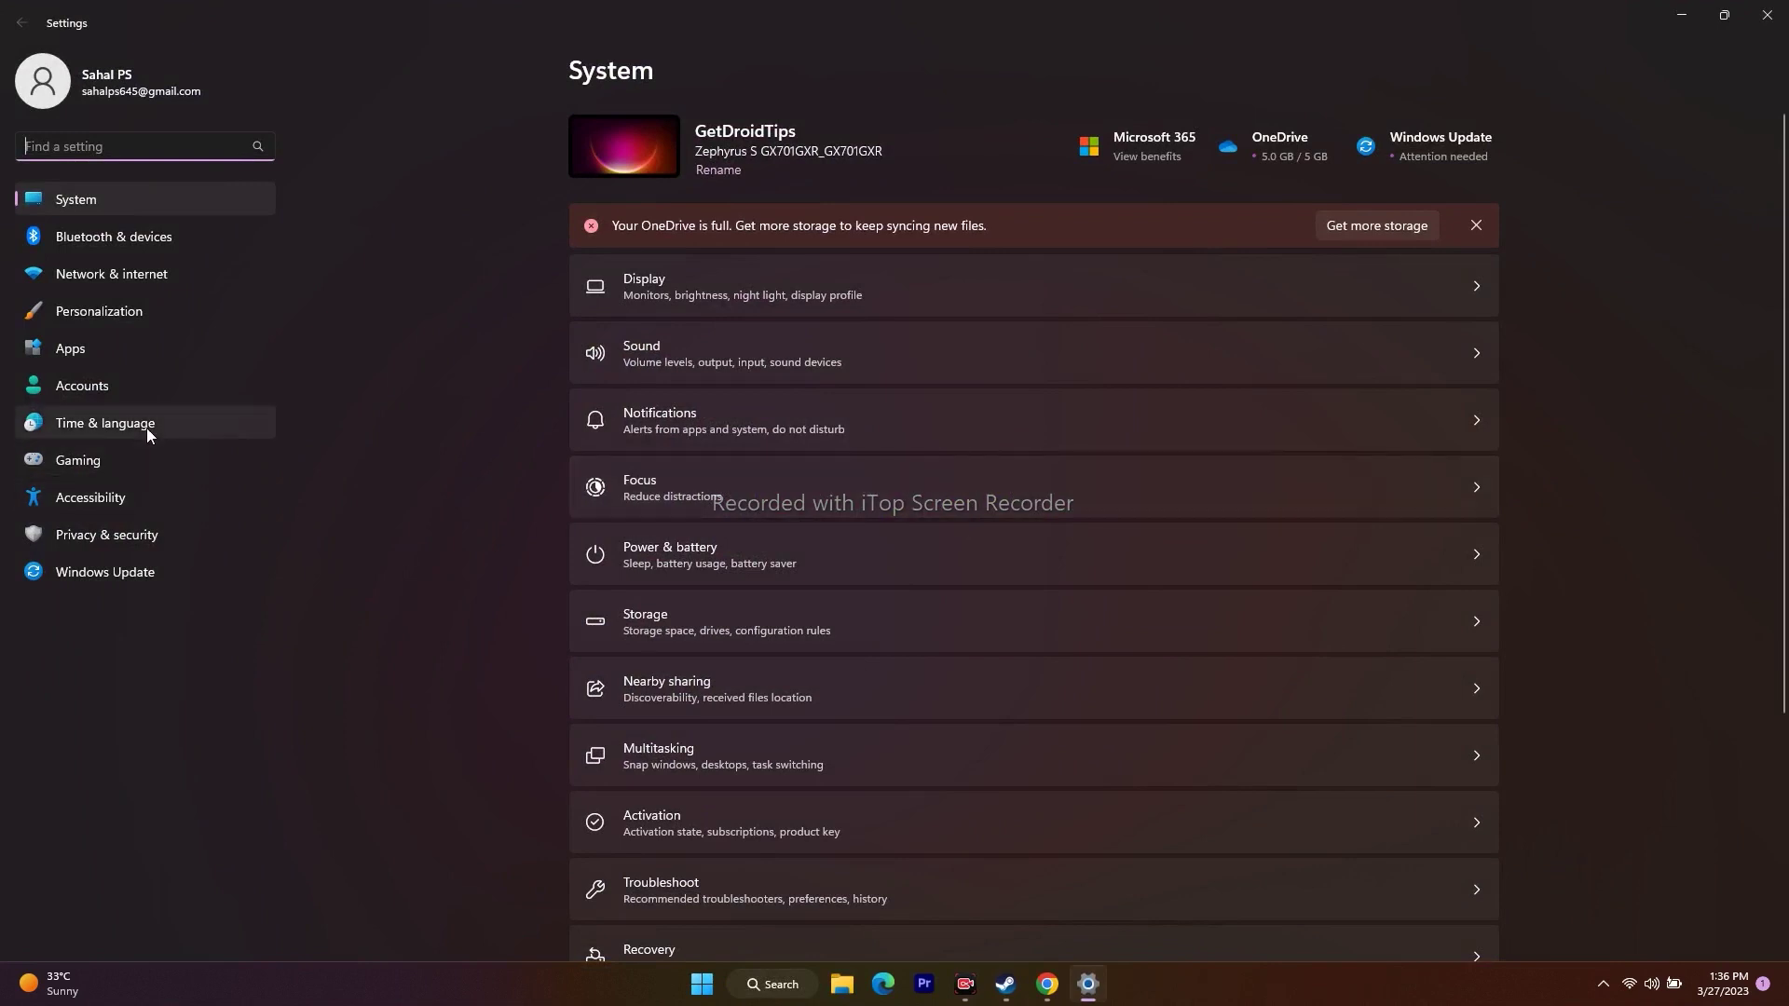
click(125, 425)
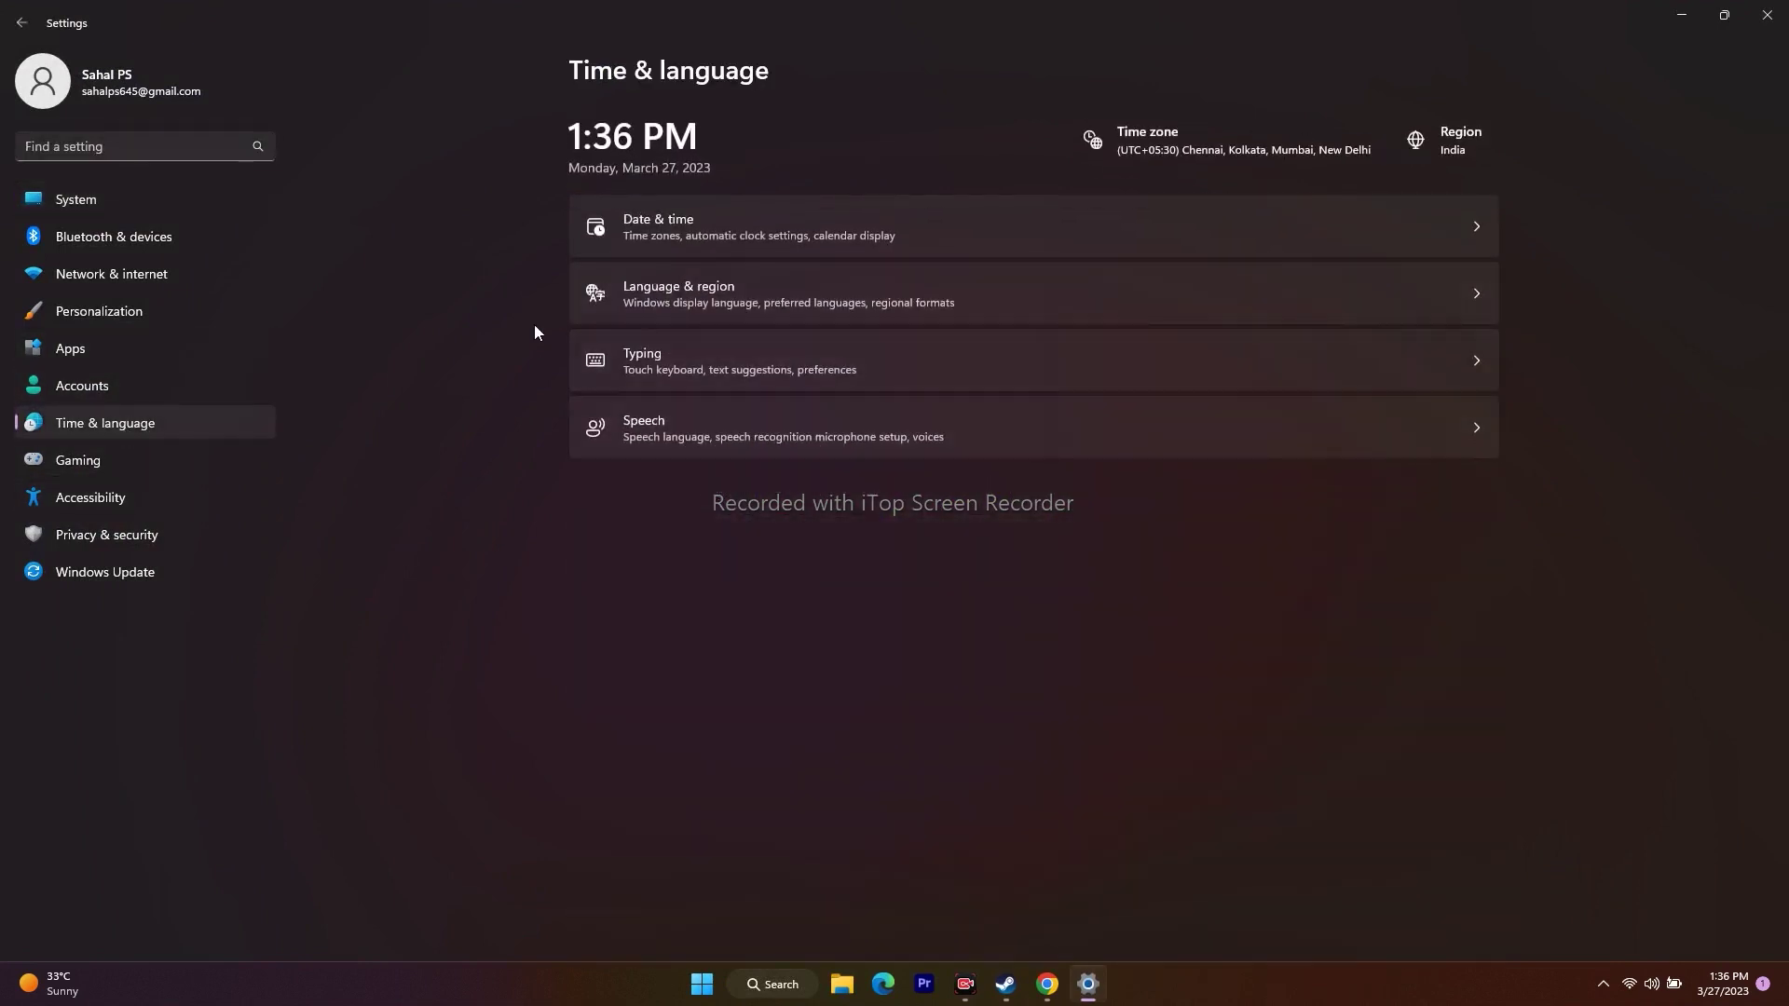
click(630, 292)
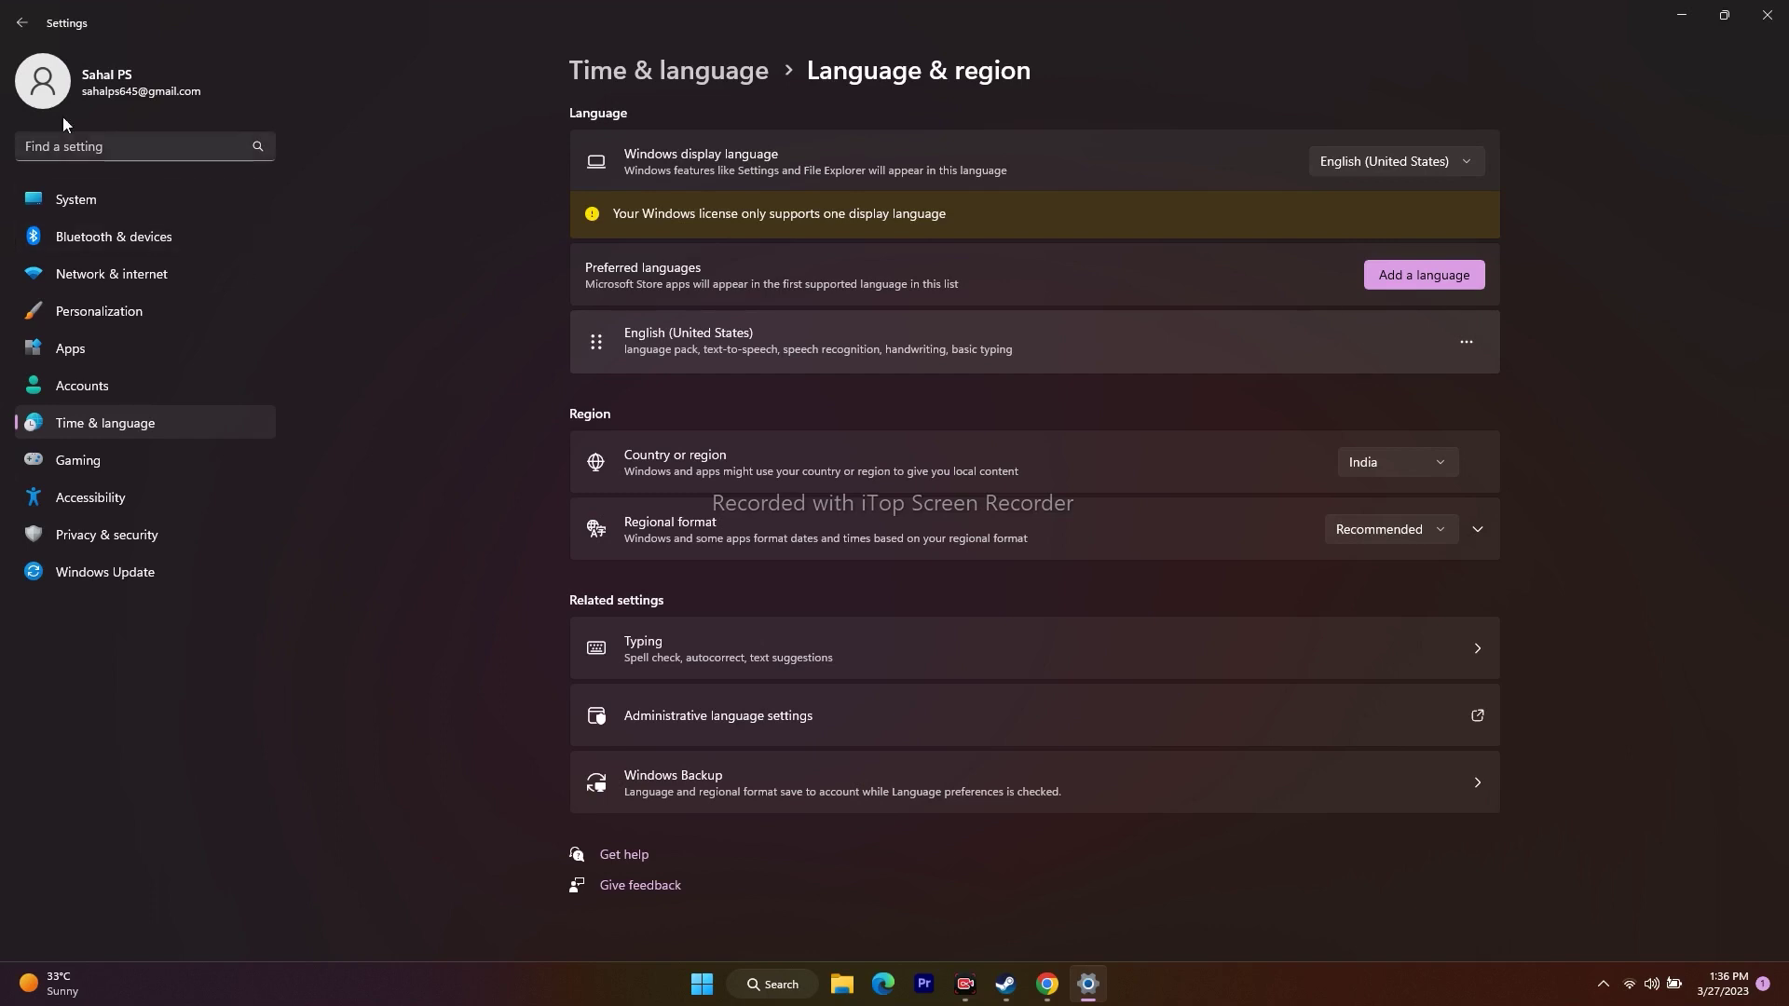
click(22, 22)
click(649, 218)
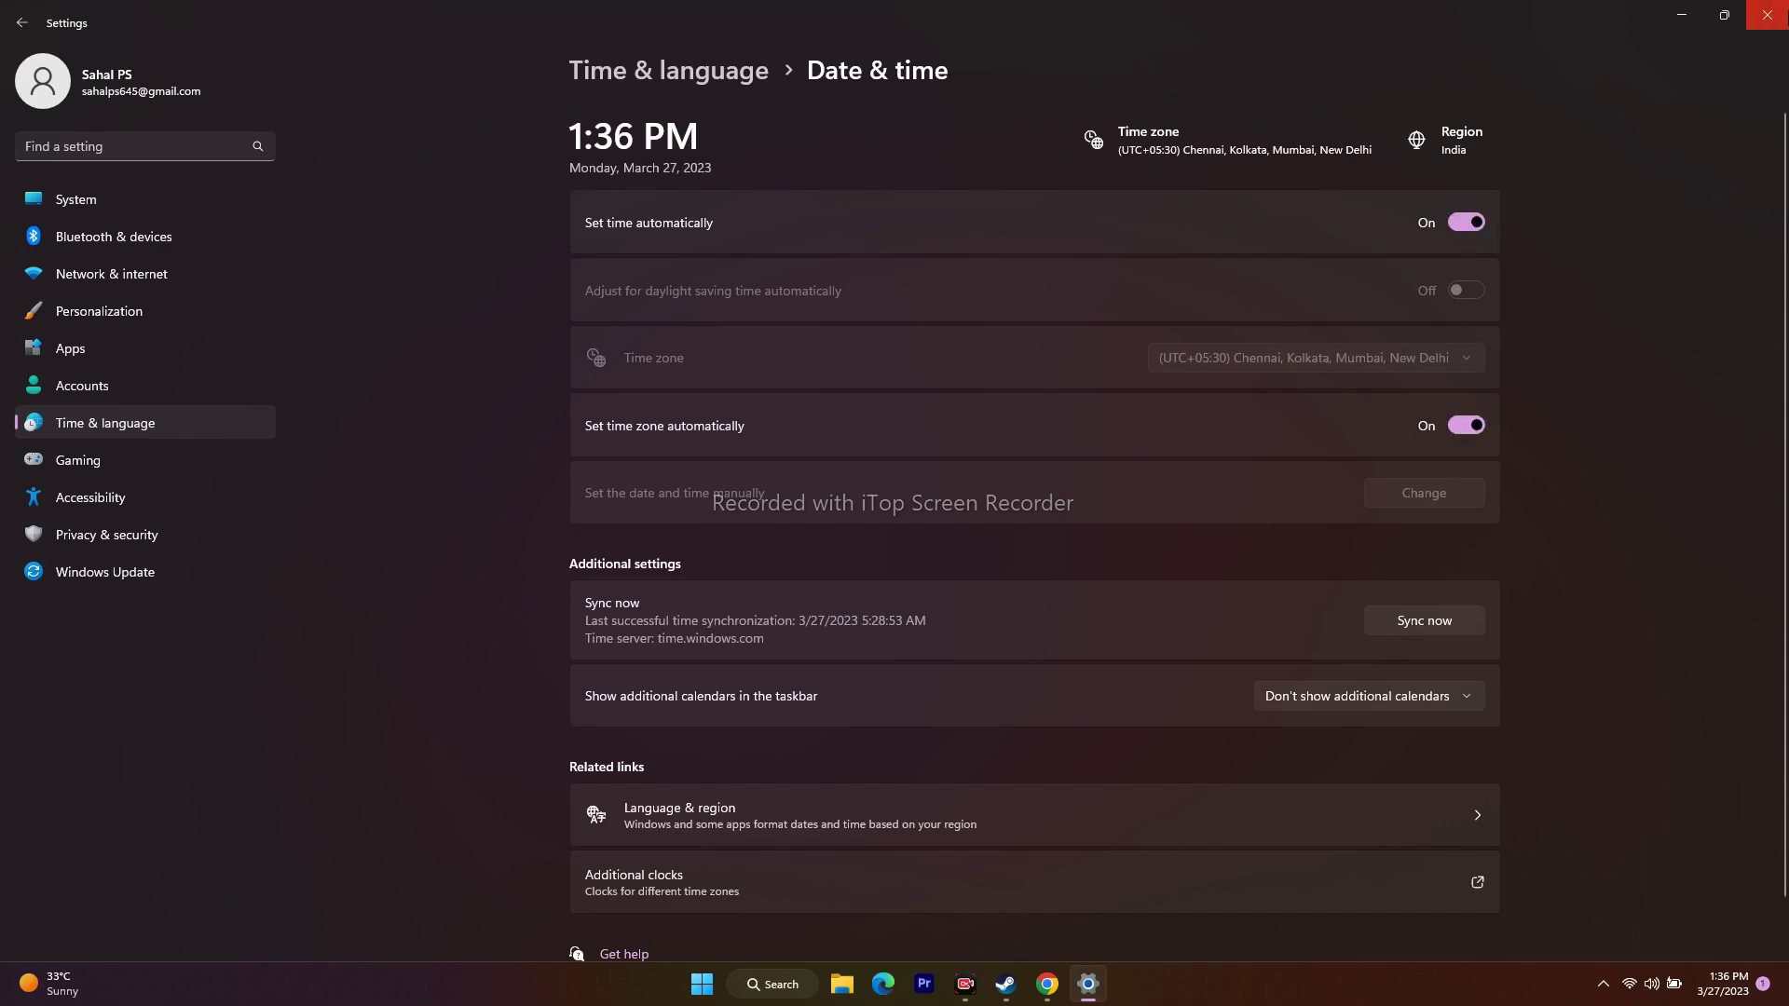
Step: Close Windows Settings, restore Steam's Apex Legends page, then minimise it to the desktop
click(1766, 15)
click(1024, 984)
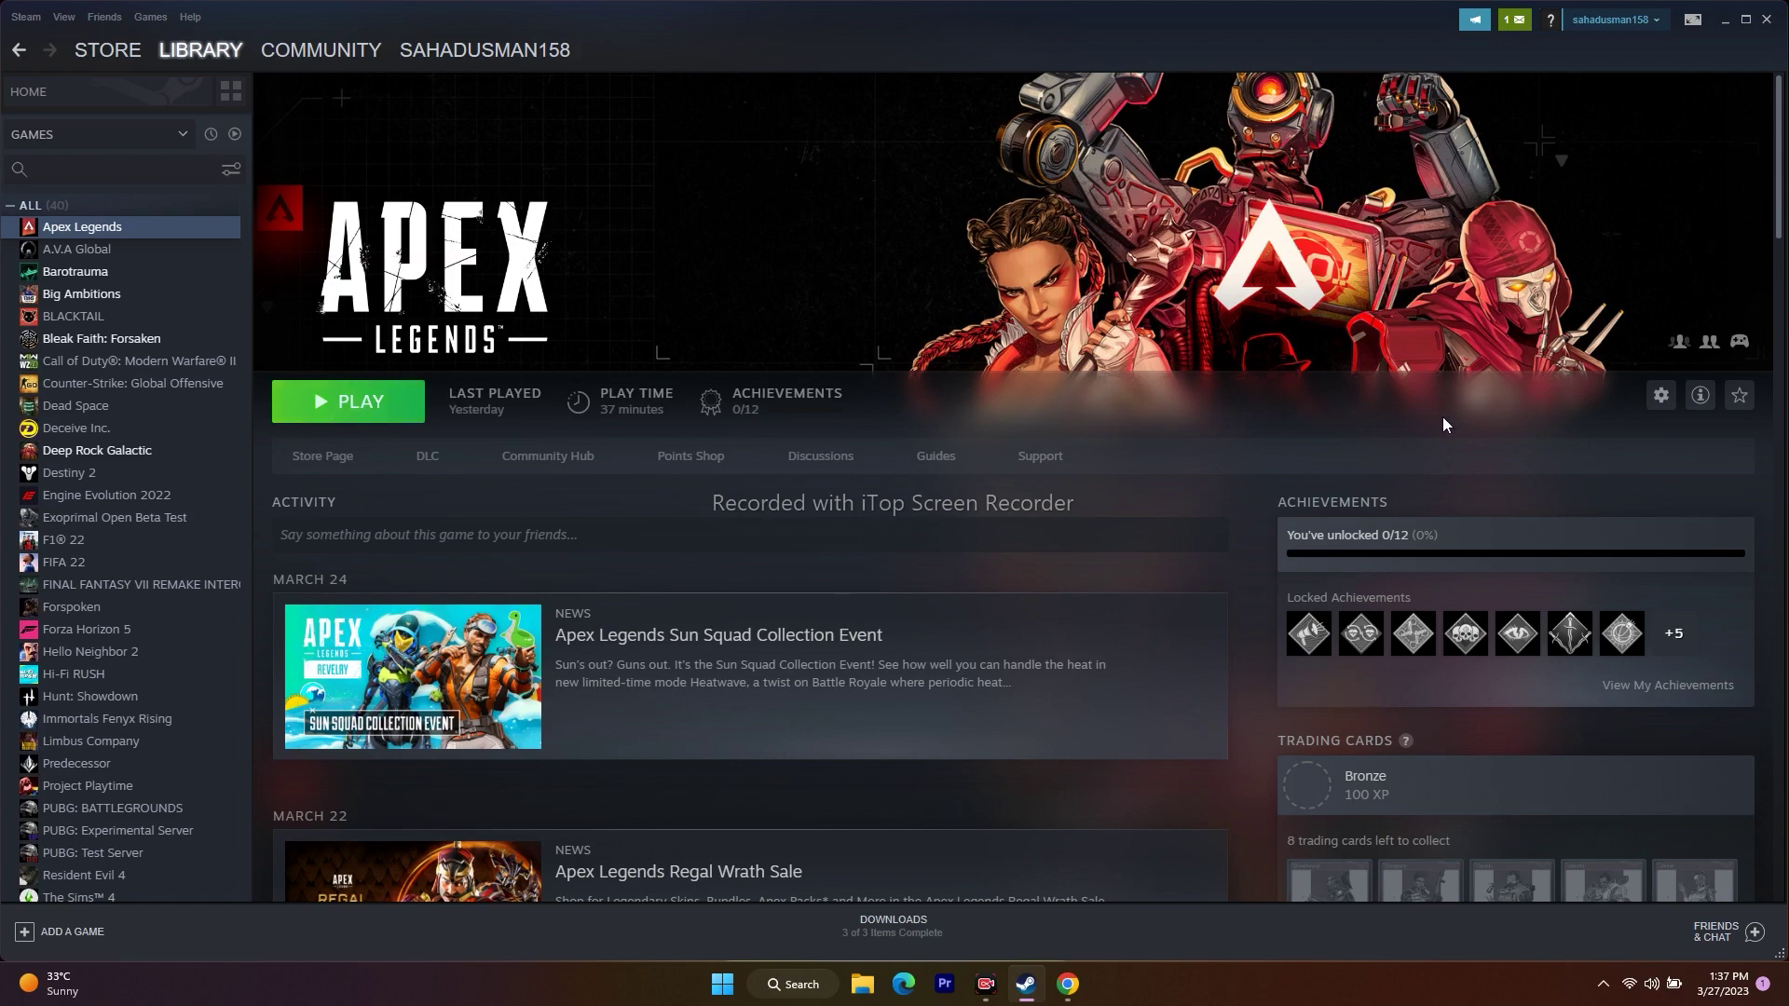
click(1723, 20)
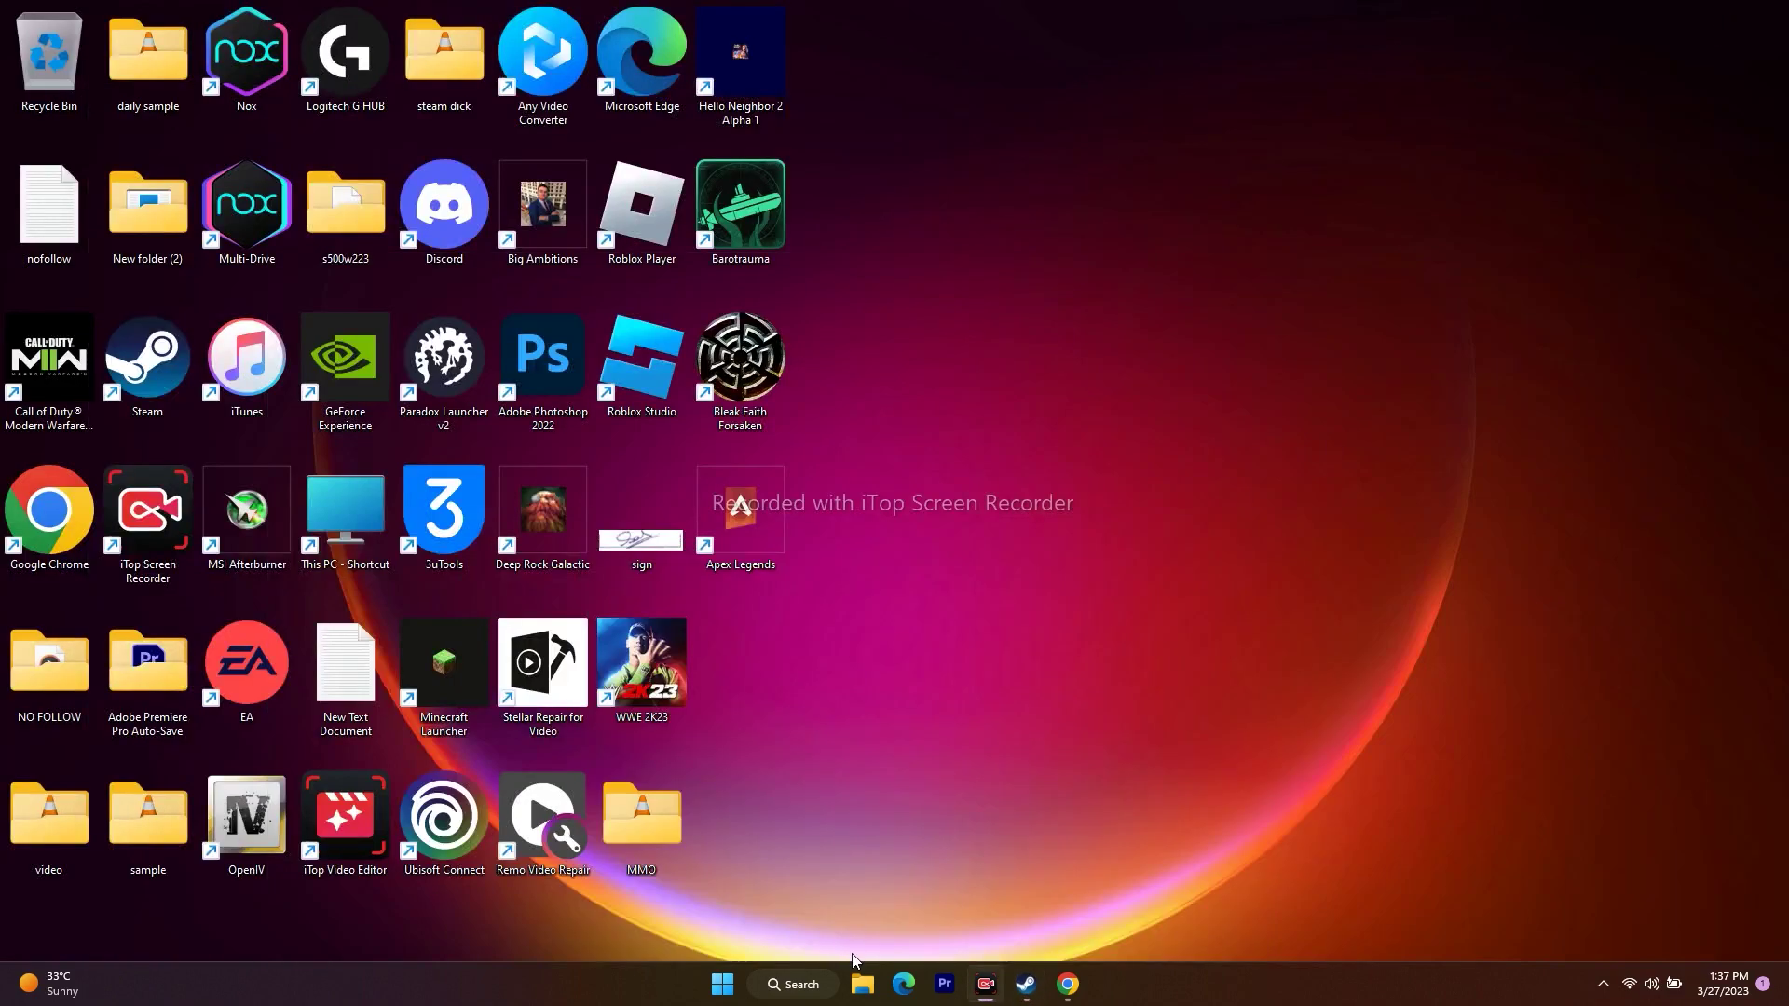
Step: Look through the Documents folder (27 items) in File Explorer, then close it and restore Steam
click(863, 985)
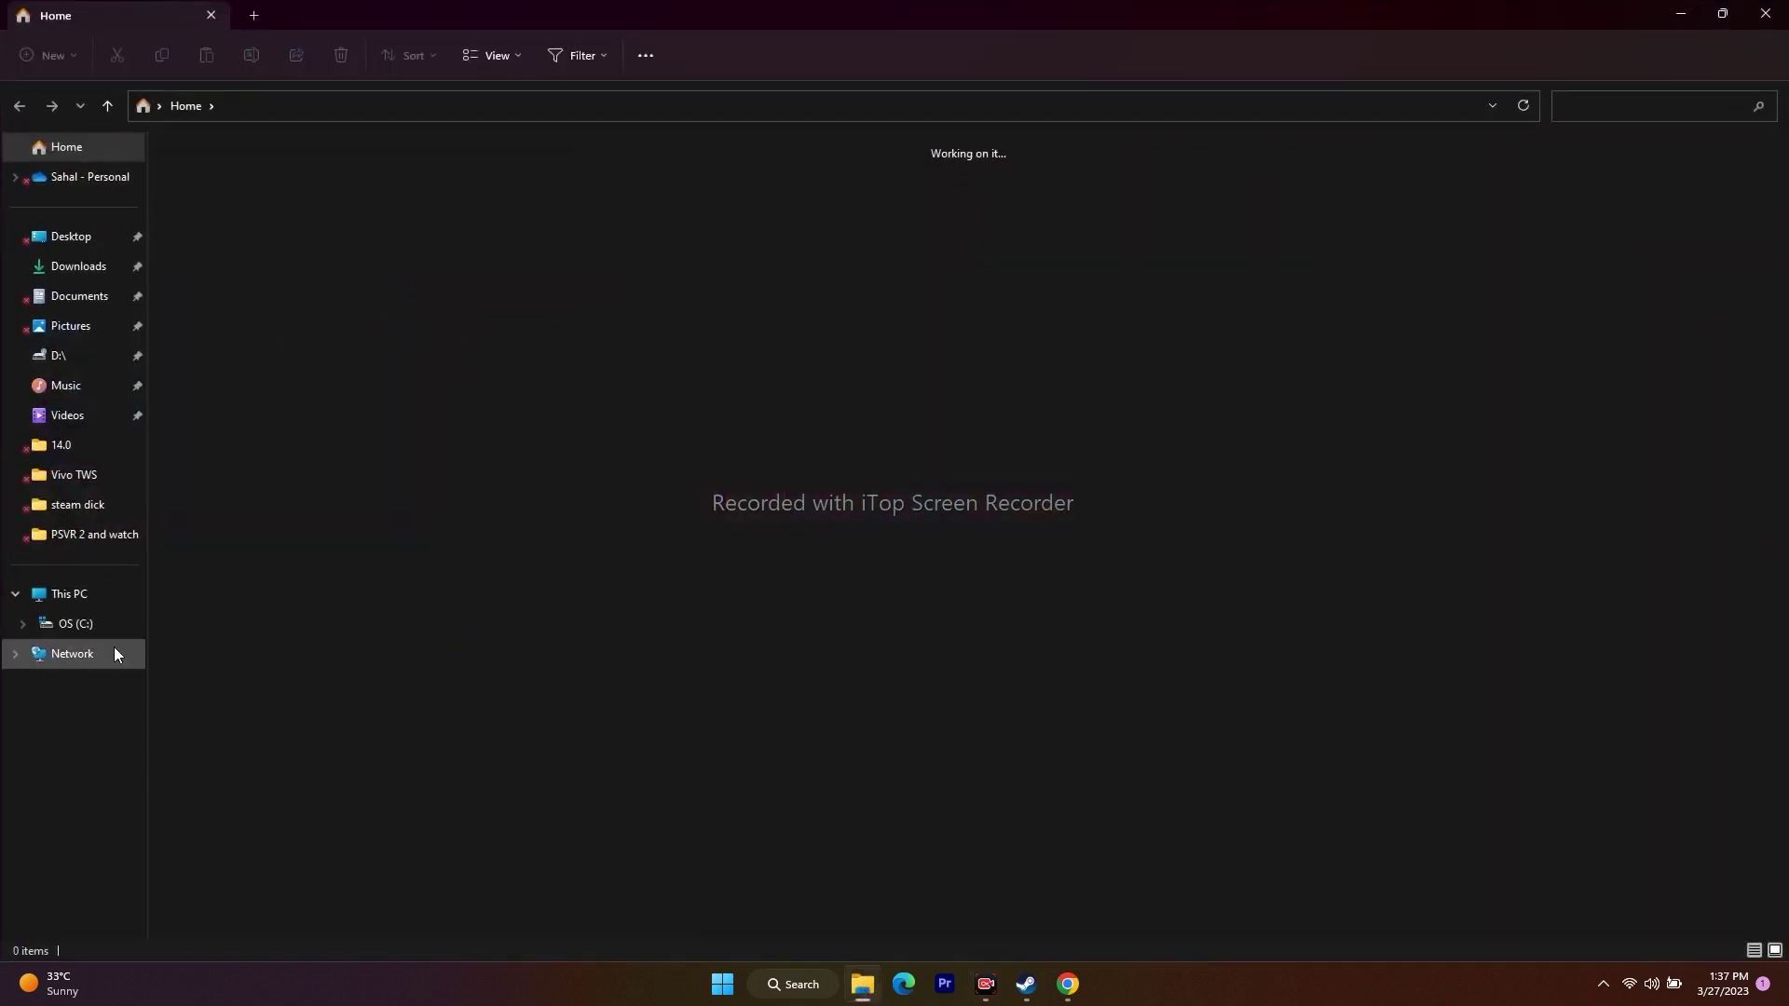
click(99, 270)
click(93, 295)
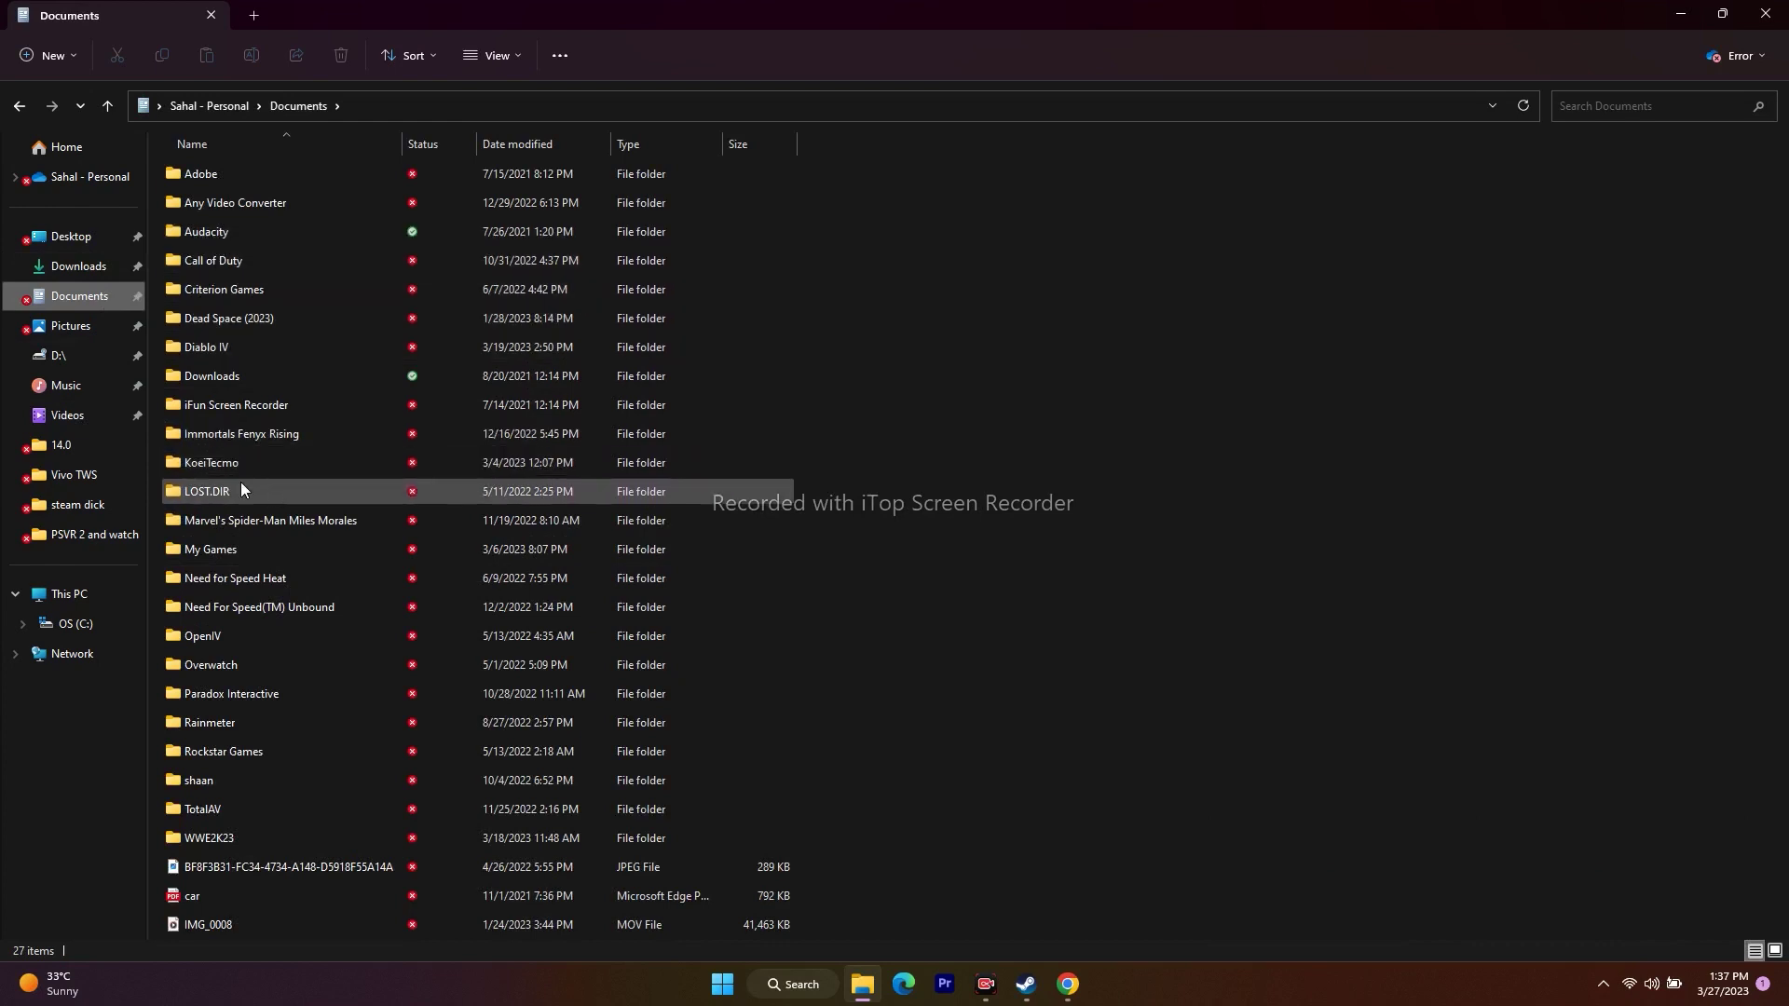
mouse_move(249, 455)
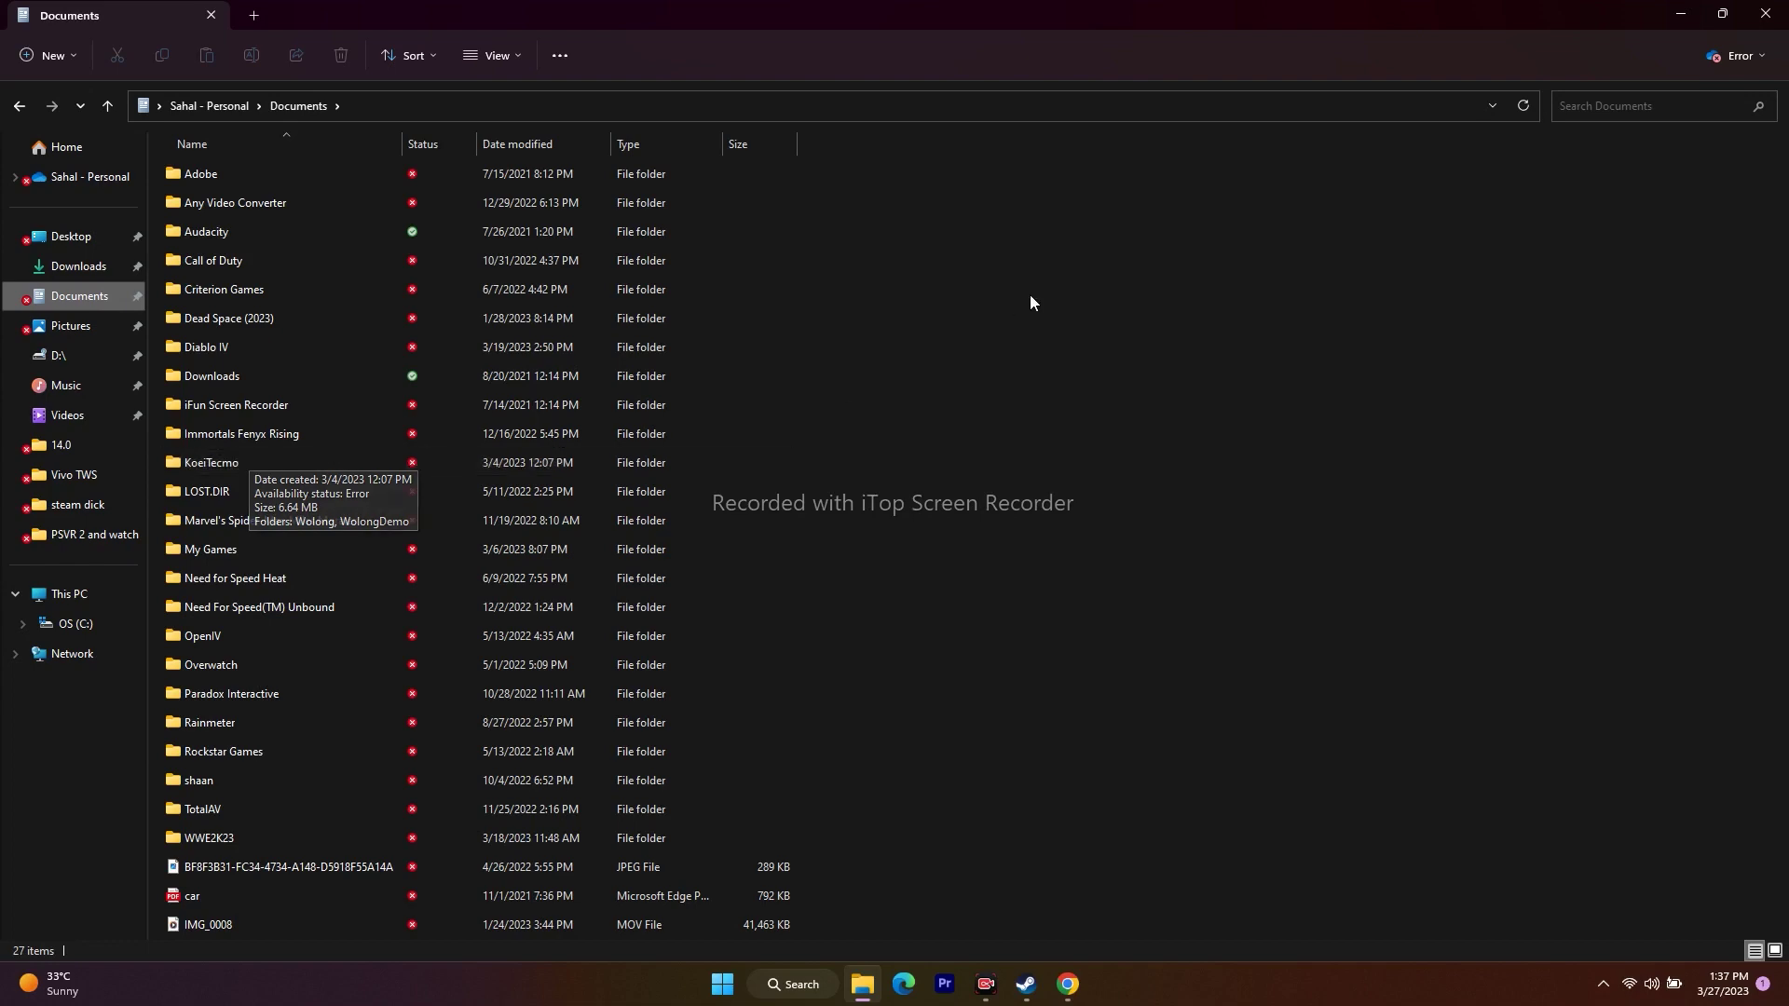
click(1765, 14)
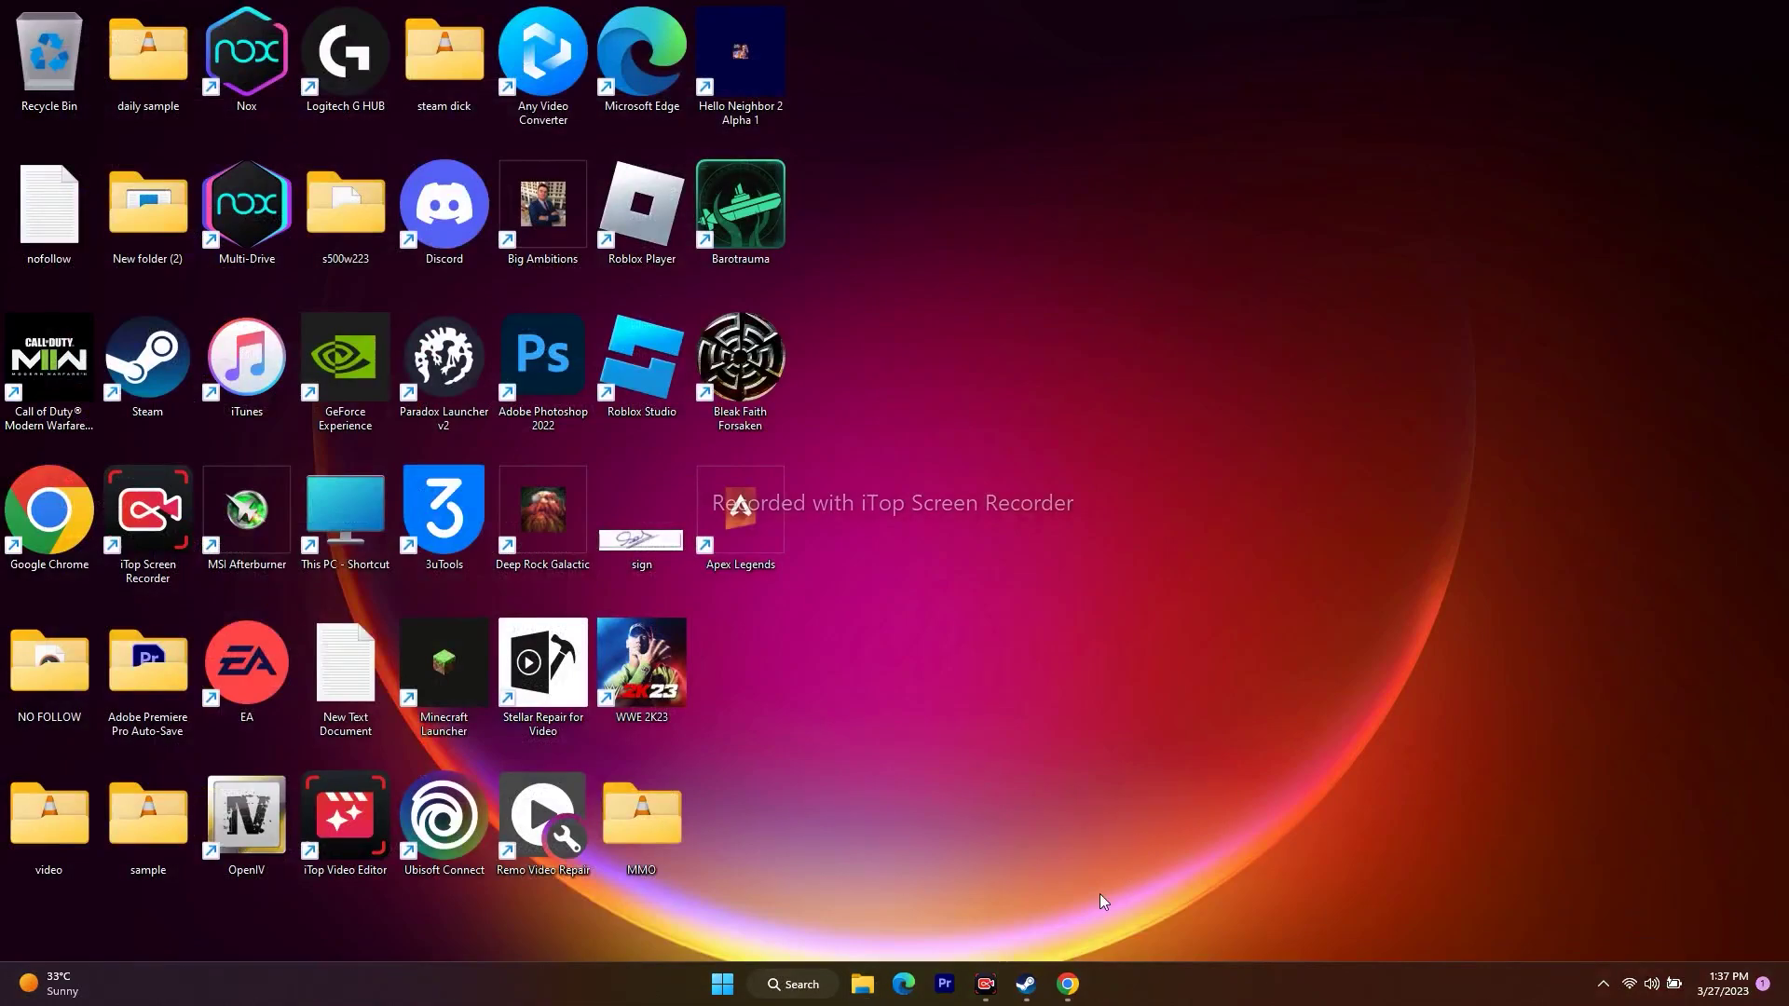
click(1026, 983)
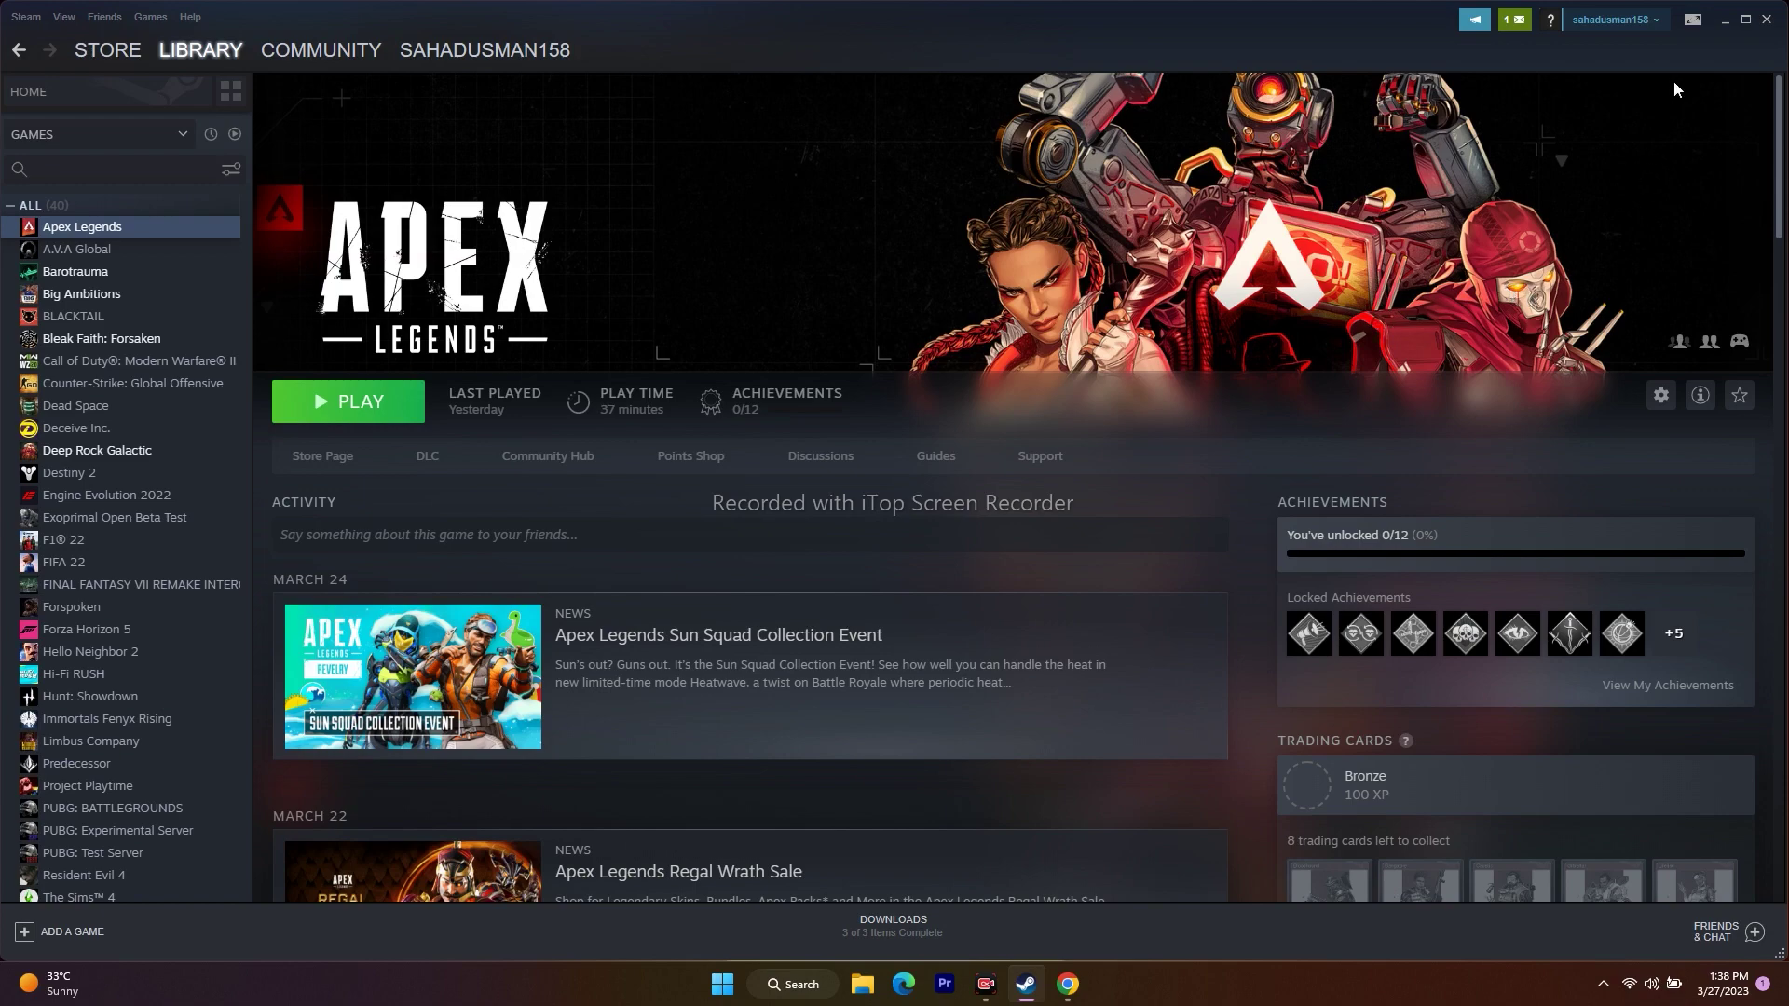
Step: Minimise Steam's Apex Legends library page to show the desktop
click(1724, 19)
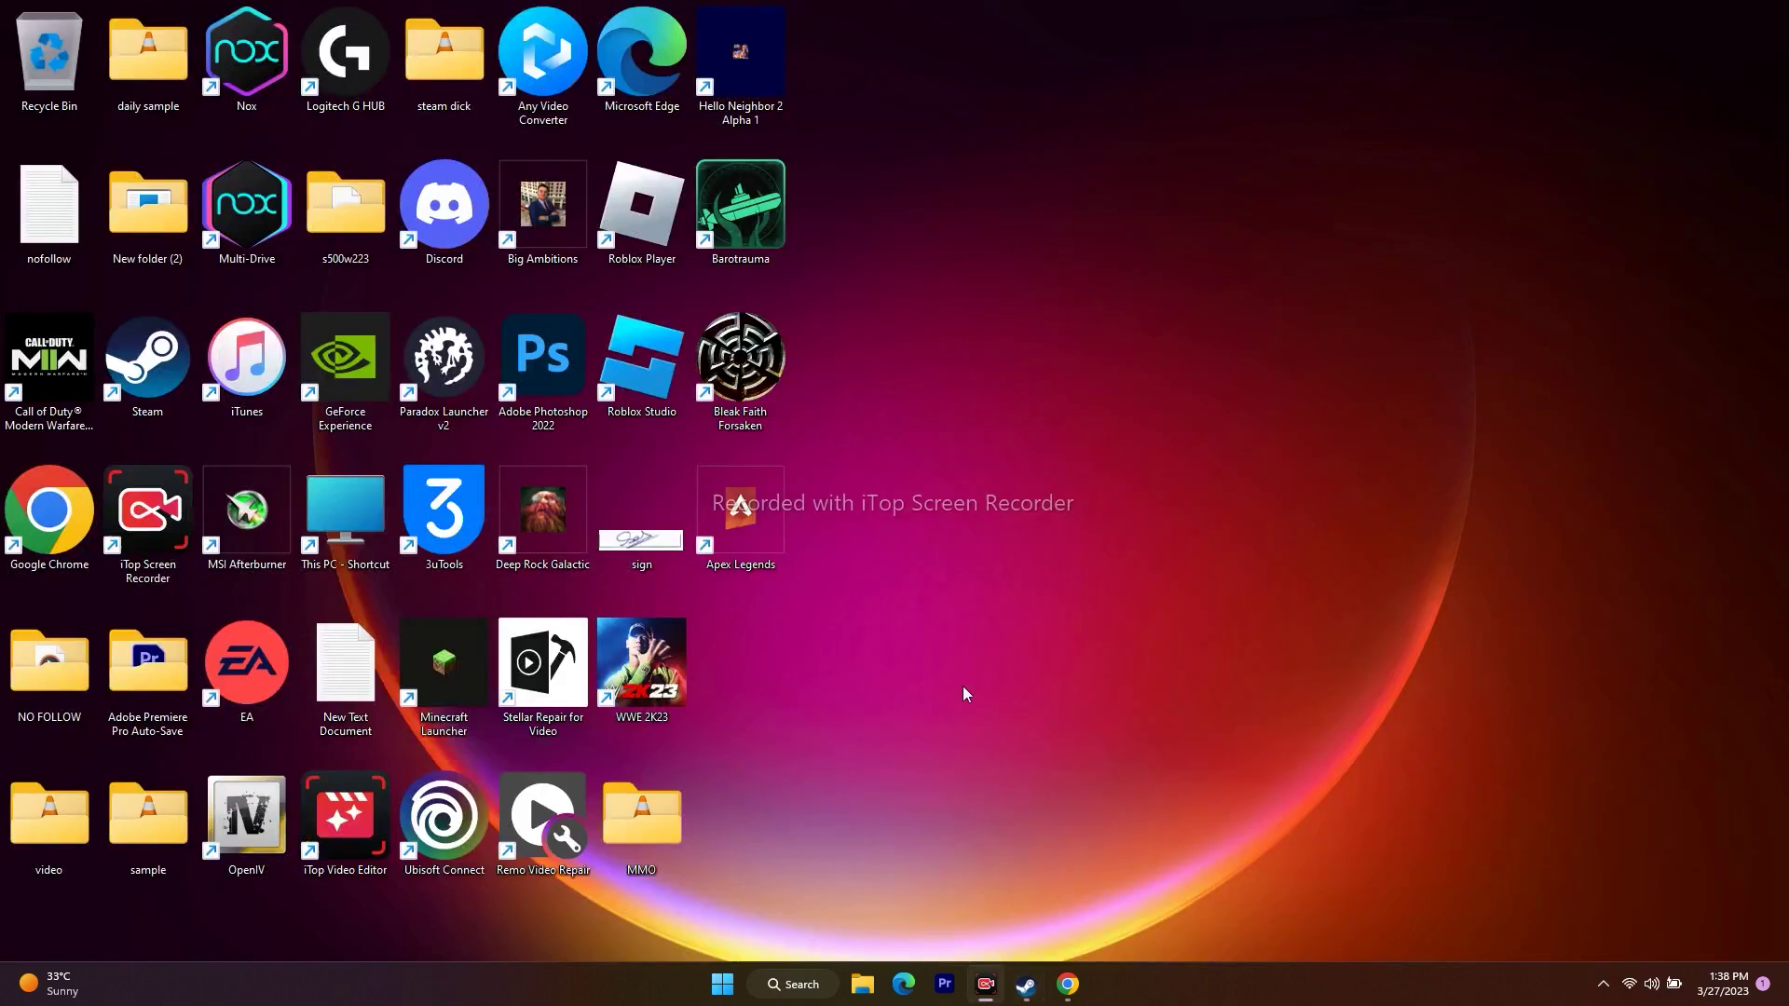
Step: Open Control Panel's Windows Defender Firewall and show its allowed apps list
click(798, 990)
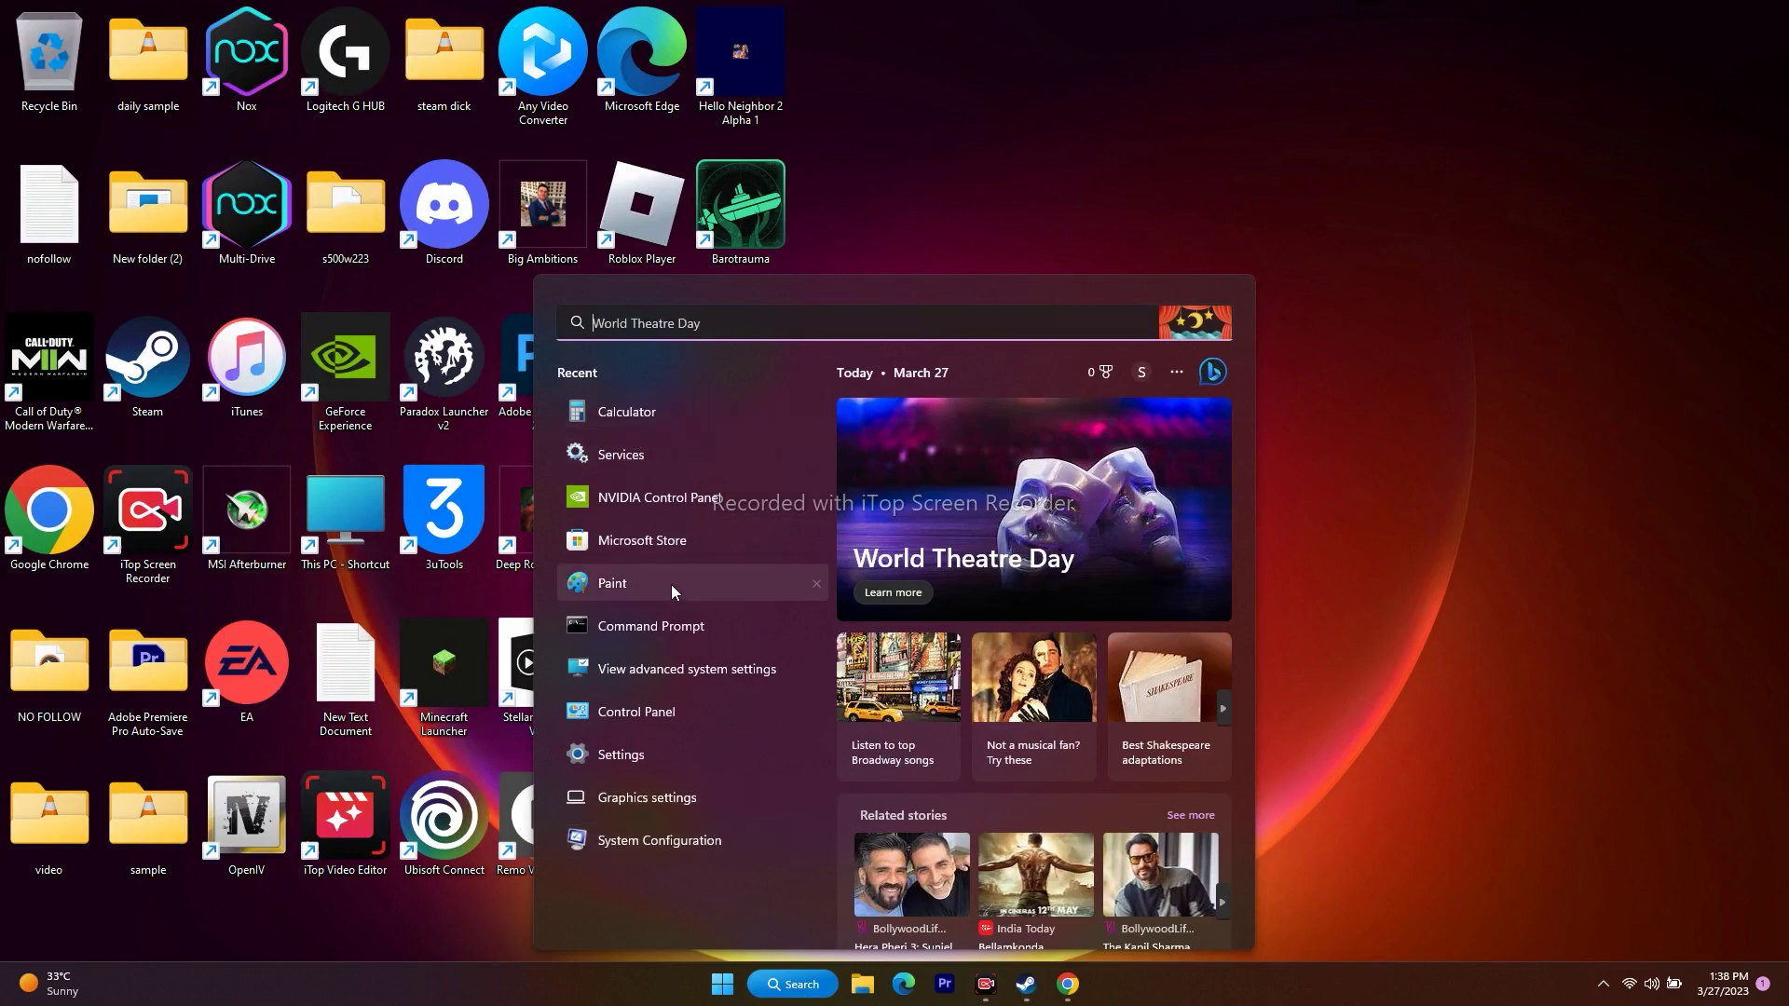
click(673, 713)
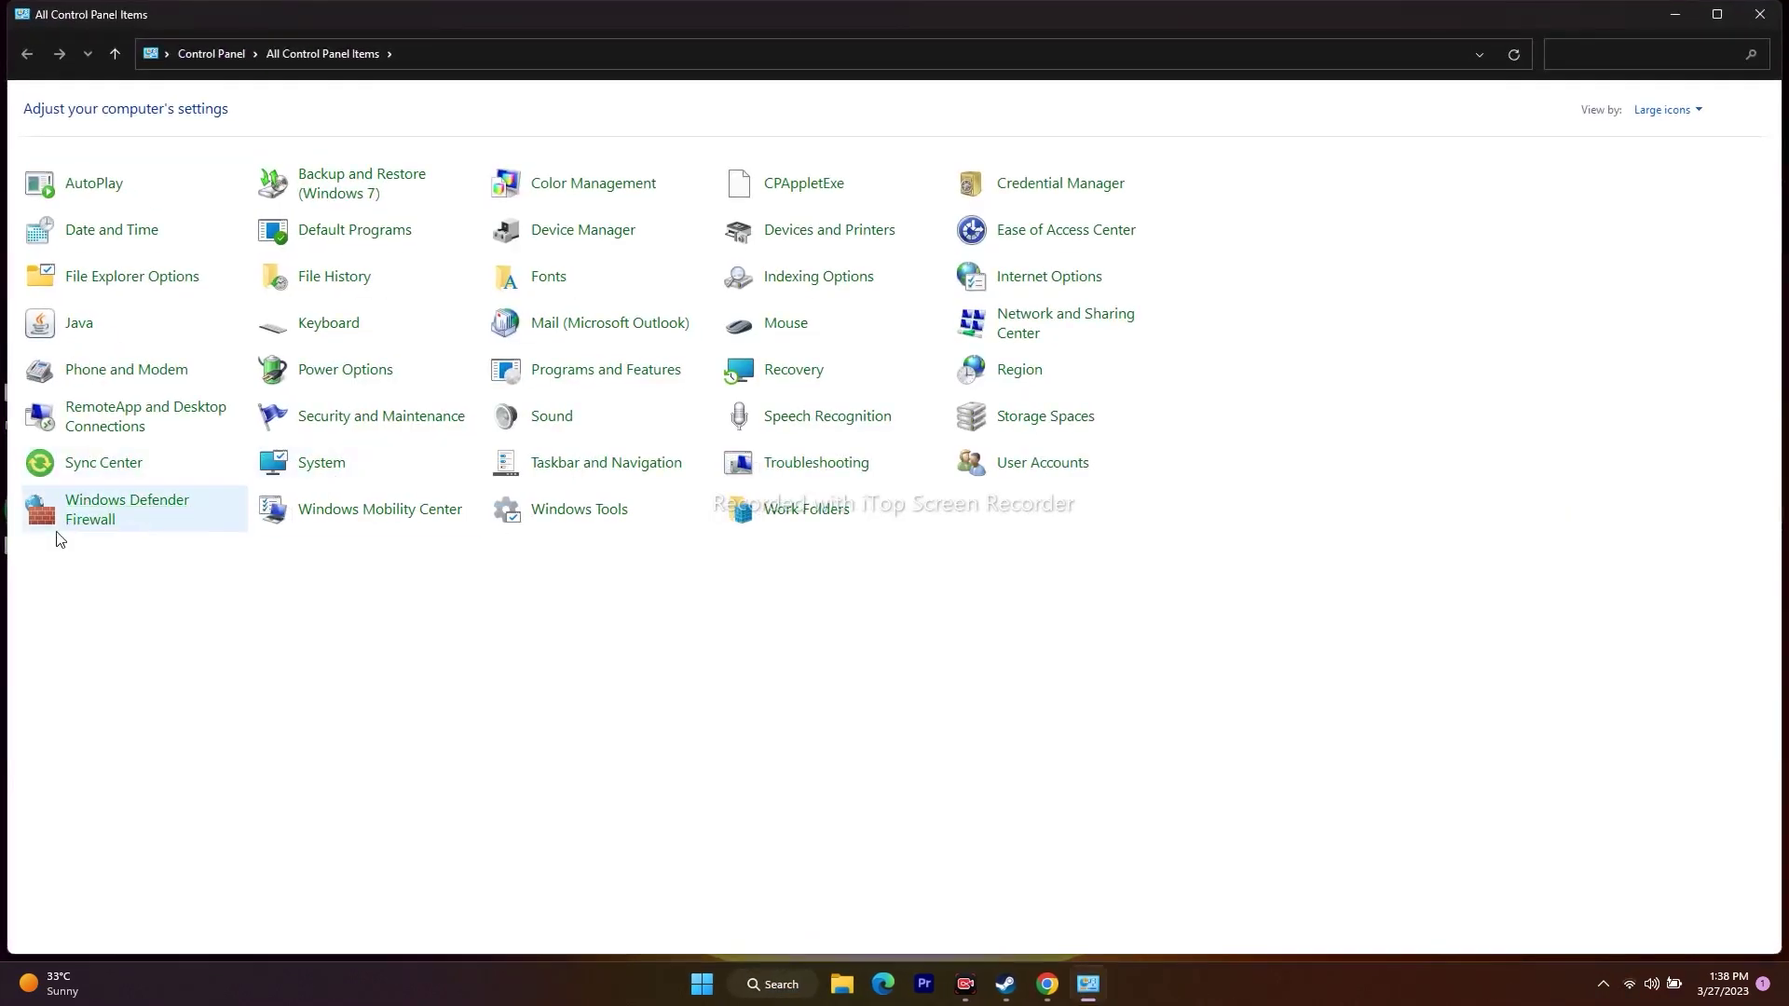
click(90, 518)
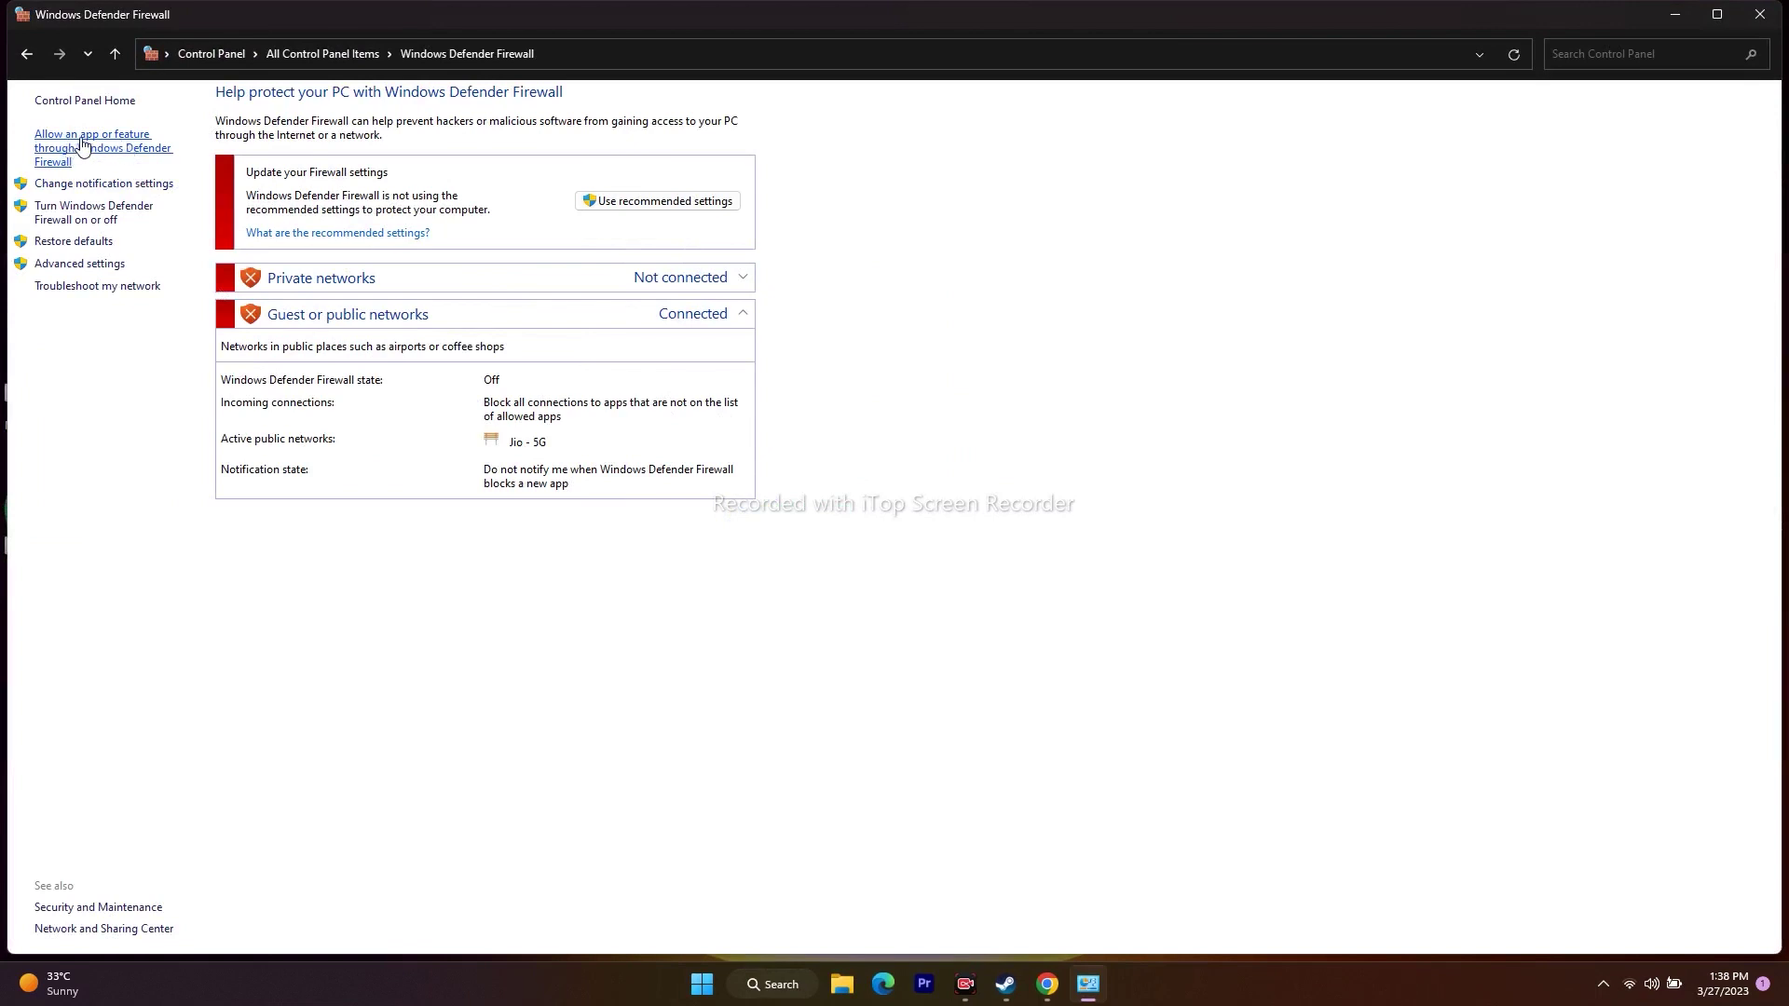
click(82, 146)
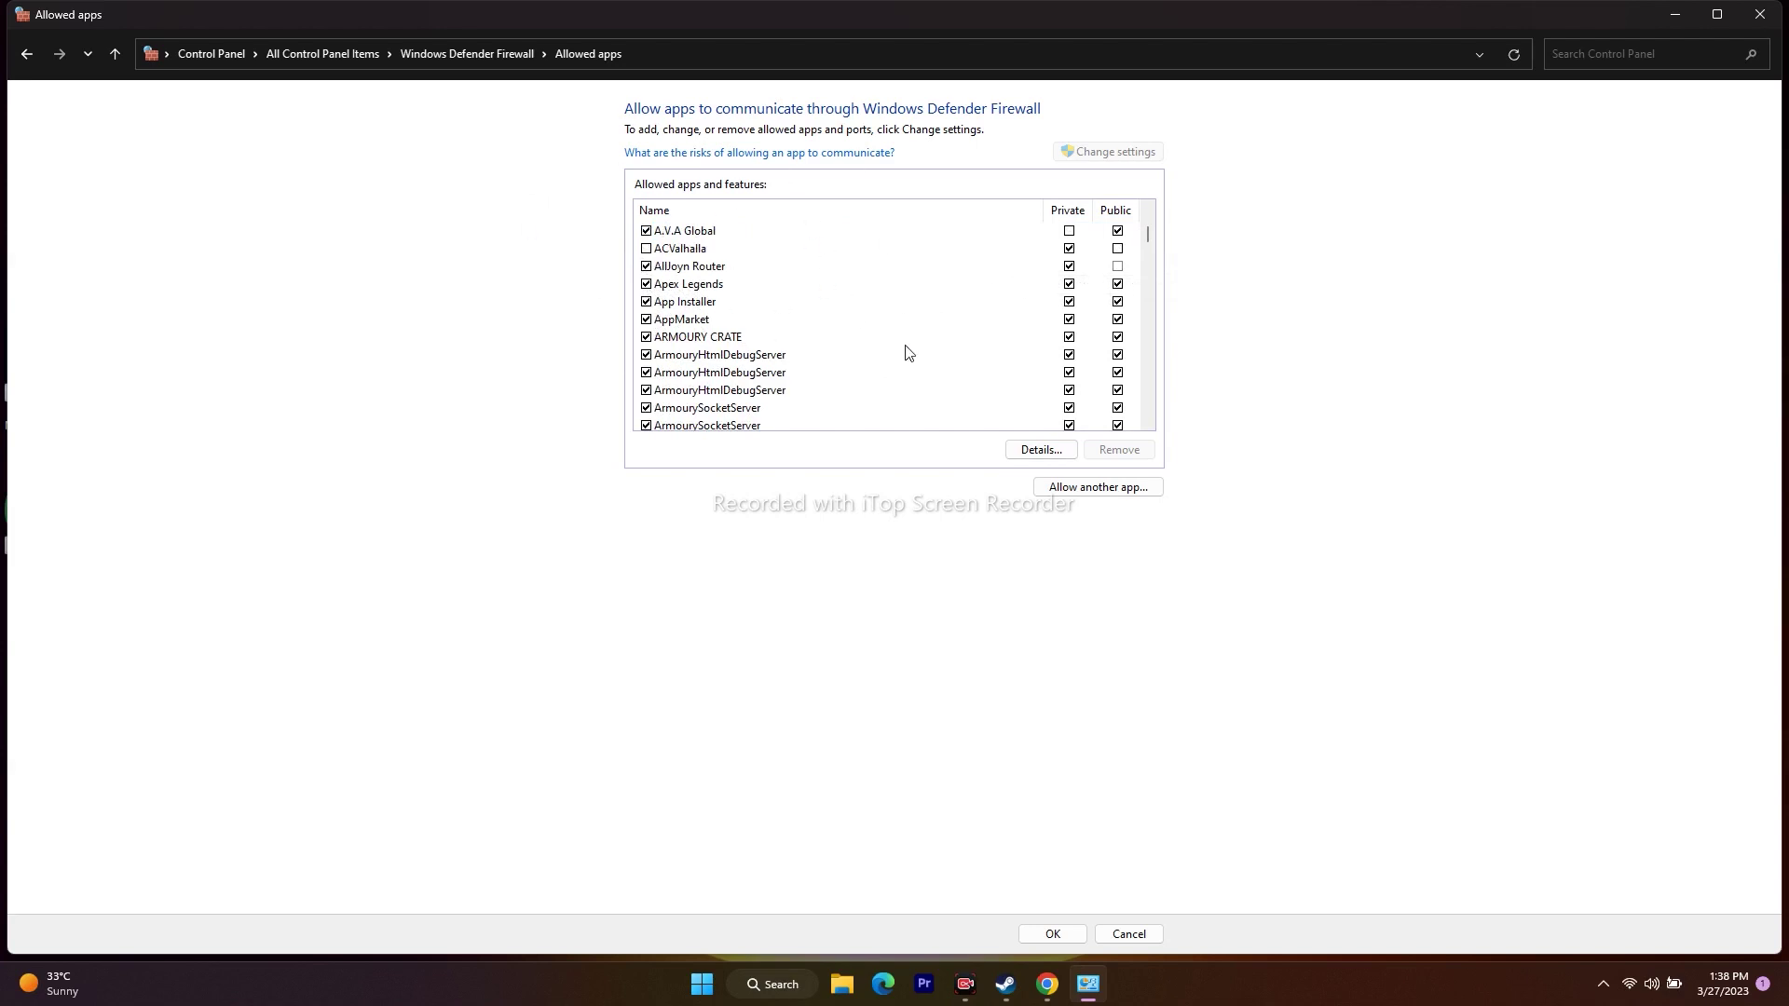
Step: Start allowing another app and browse to C:\Program Files (x86)\Steam
click(1090, 488)
click(1029, 581)
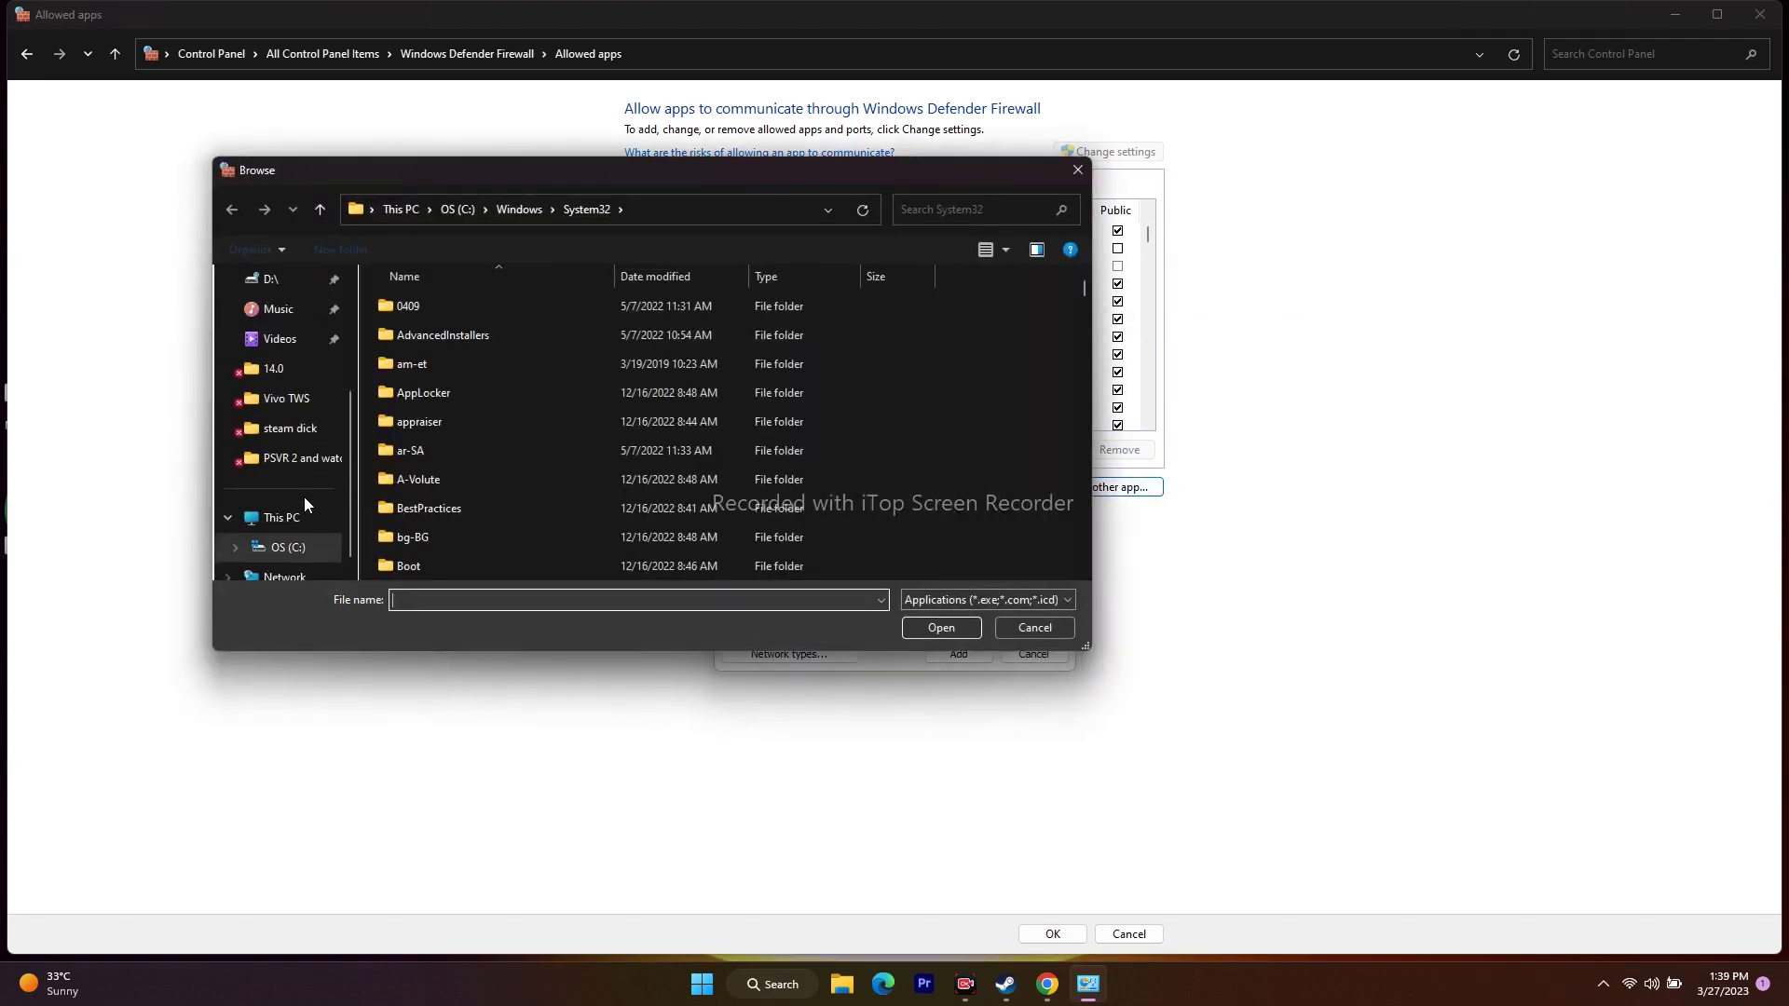
click(279, 517)
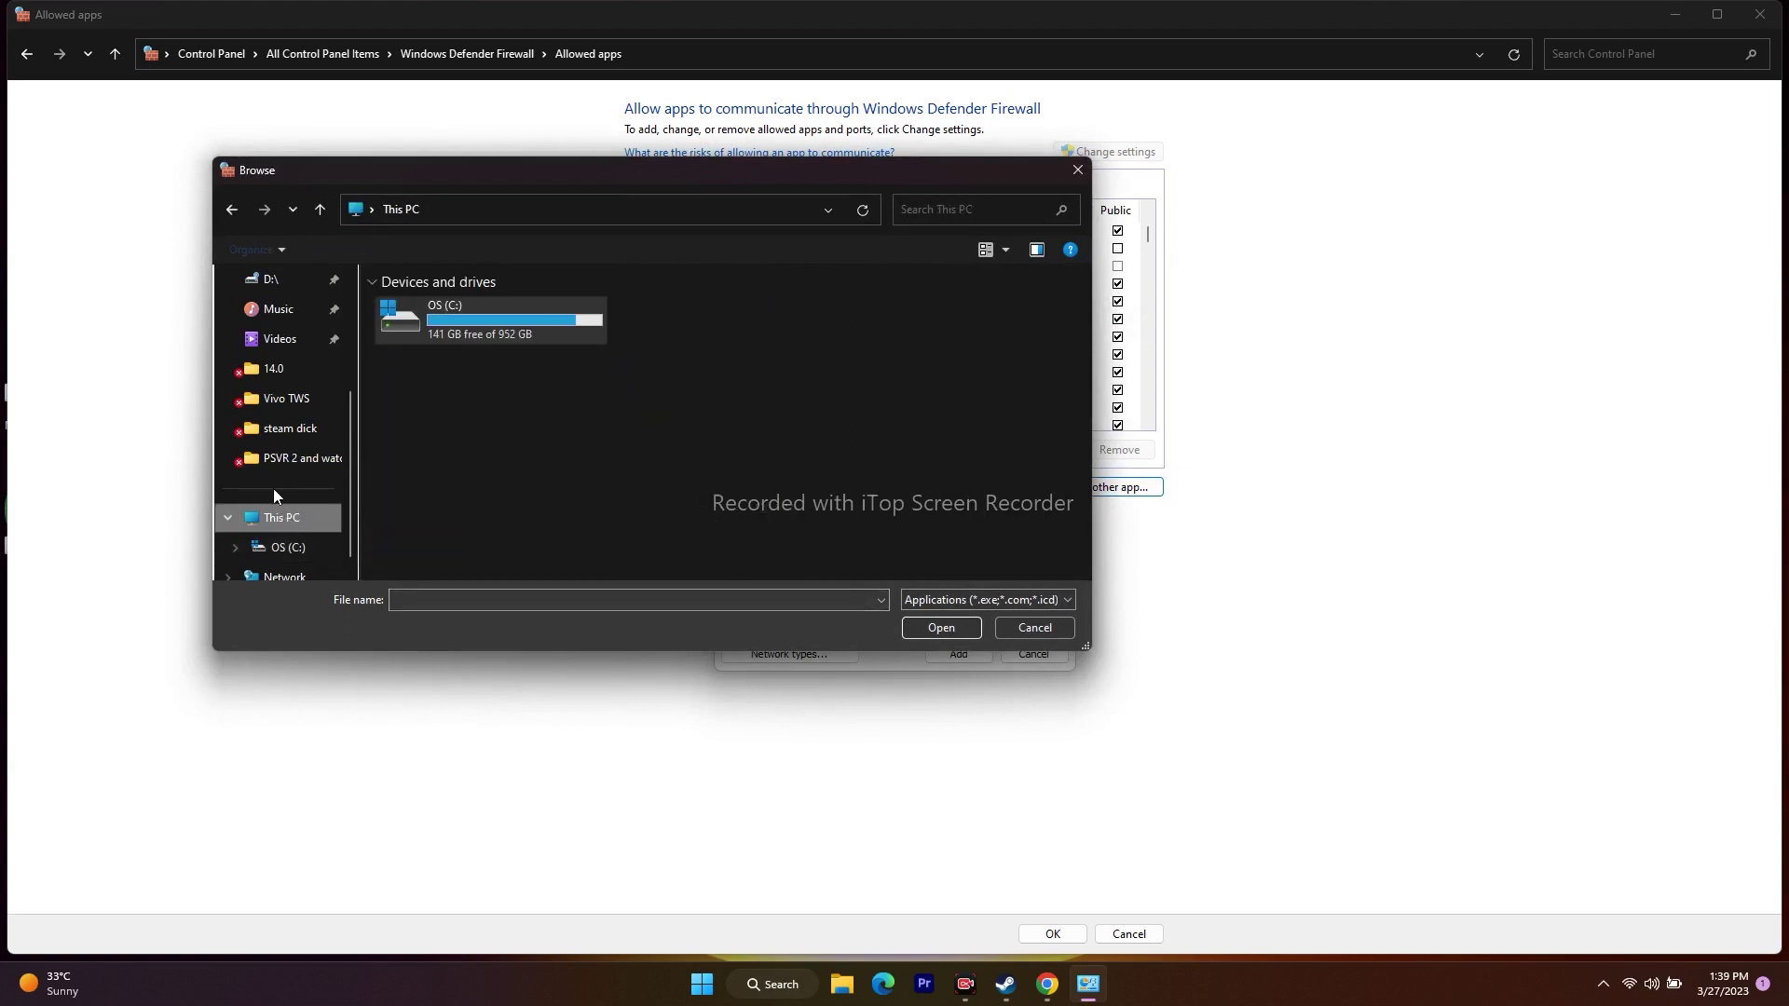
double_click(468, 321)
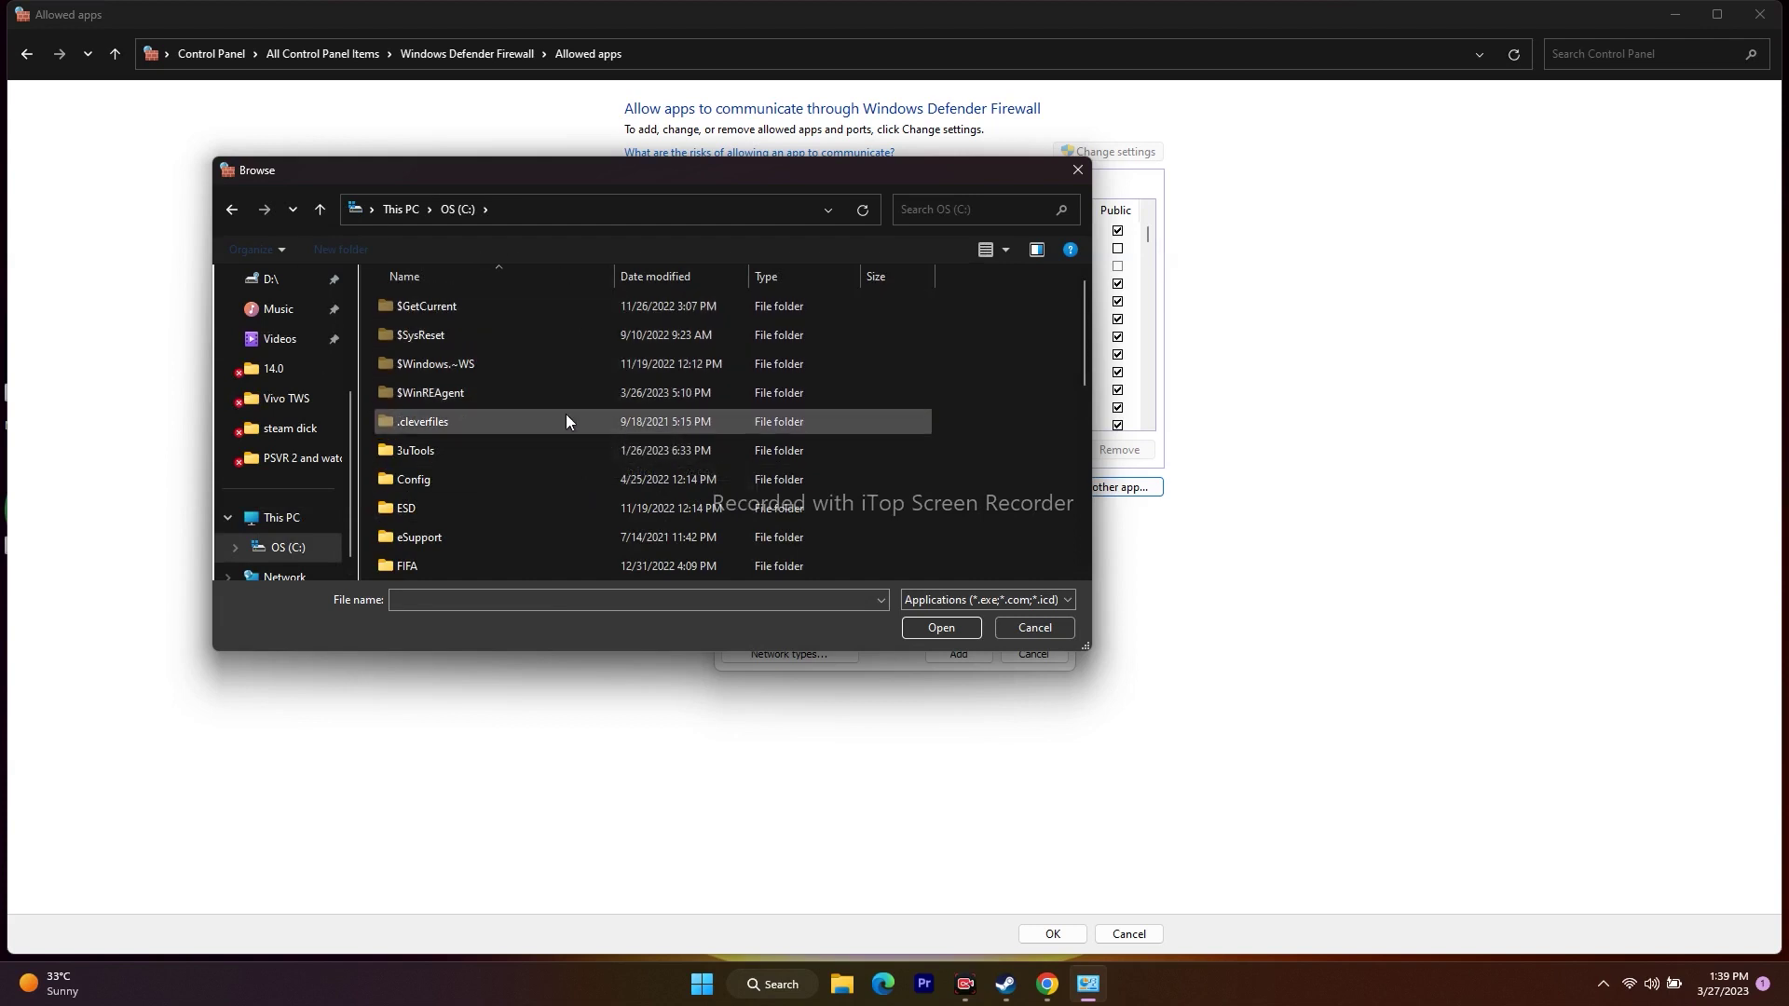
scroll(565, 417, down, 5)
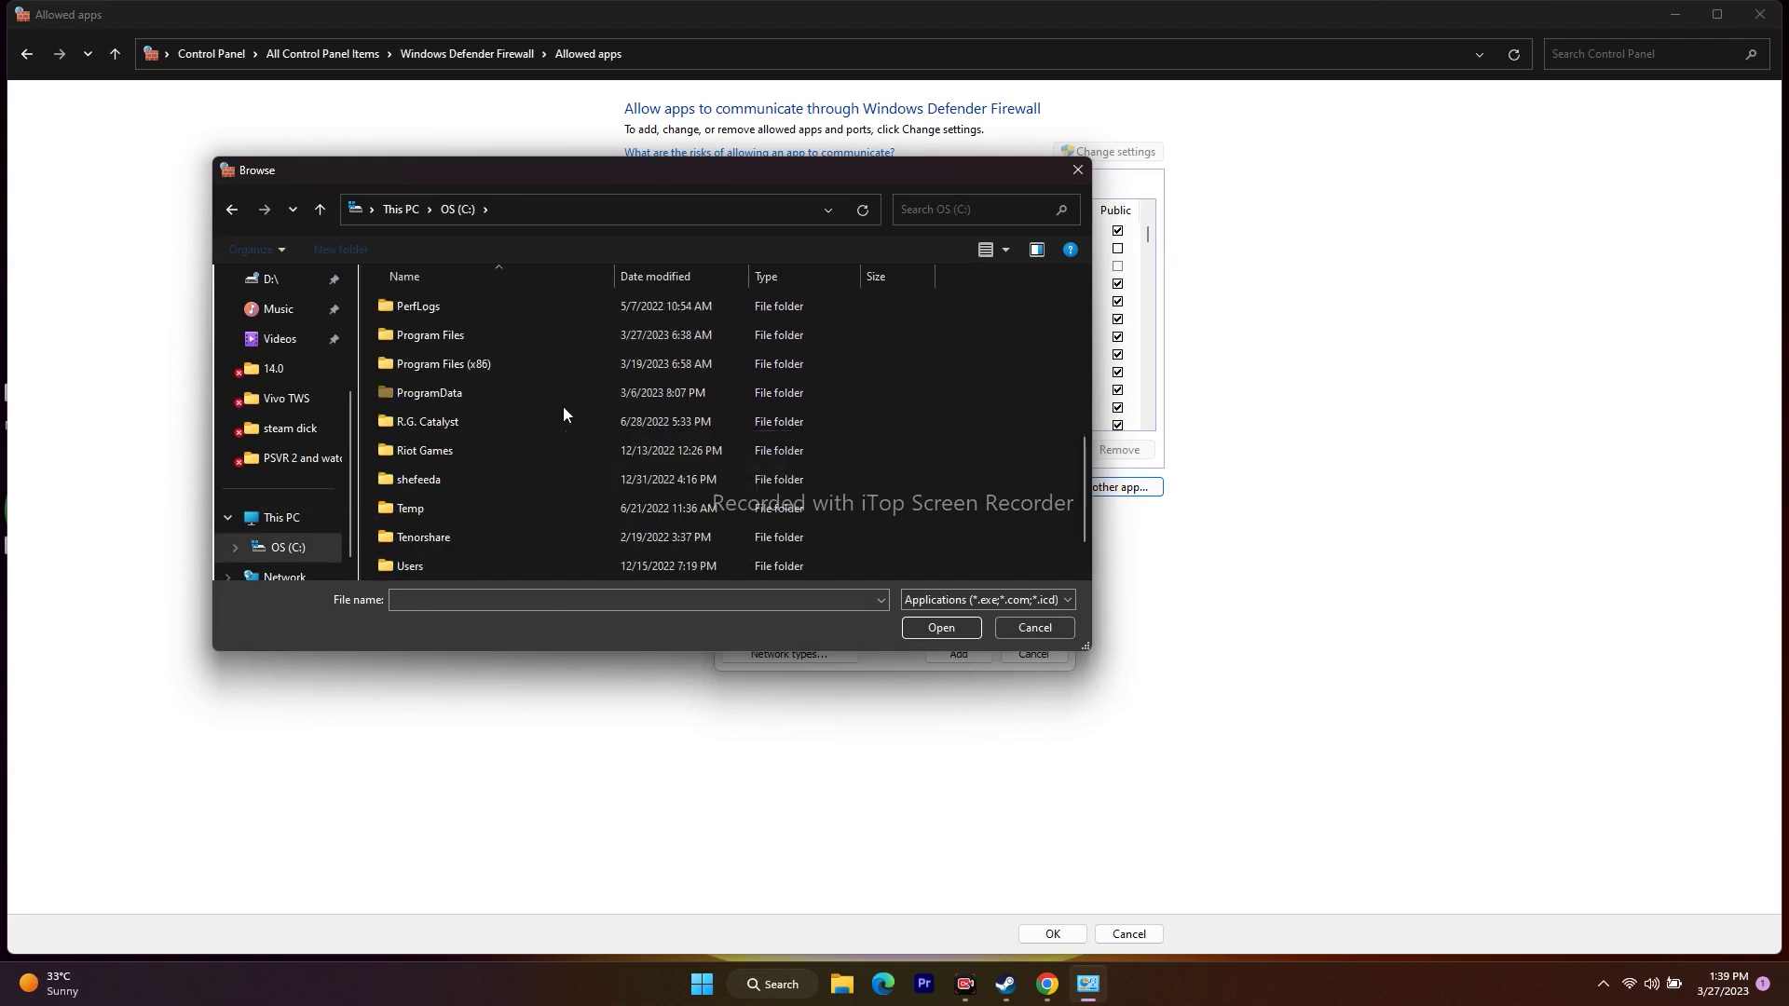
double_click(497, 370)
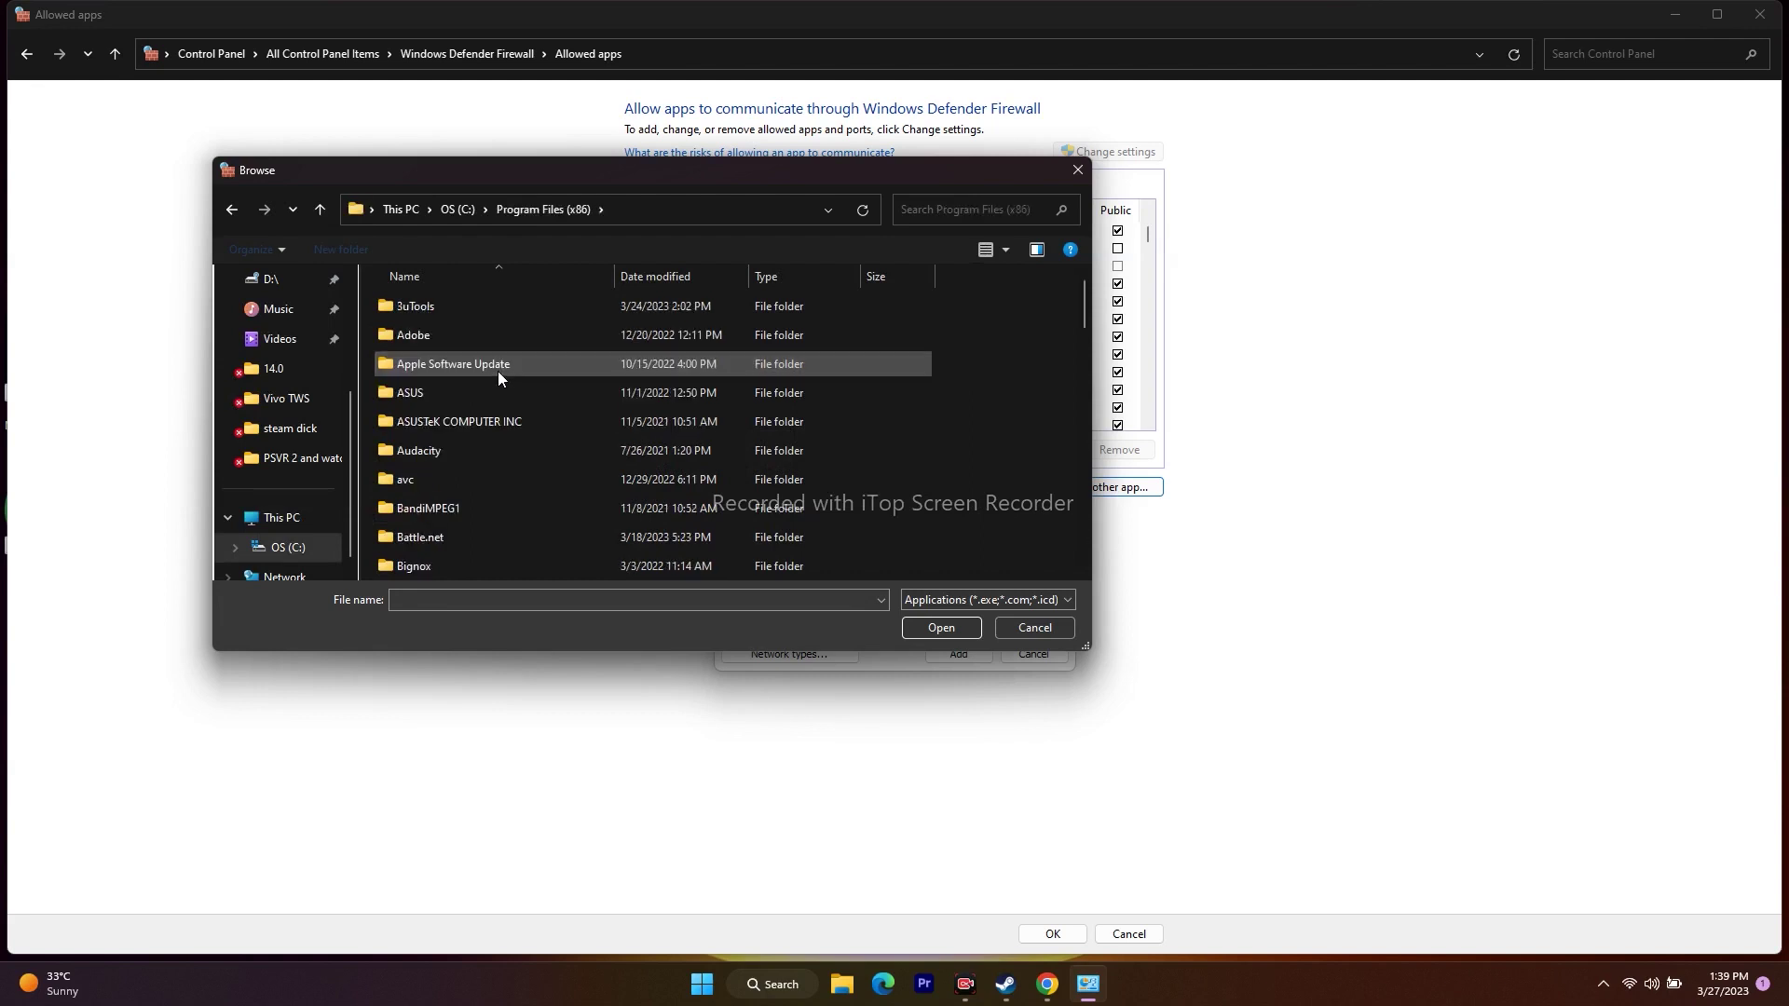
scroll(497, 370, down, 8)
scroll(497, 371, down, 5)
double_click(444, 371)
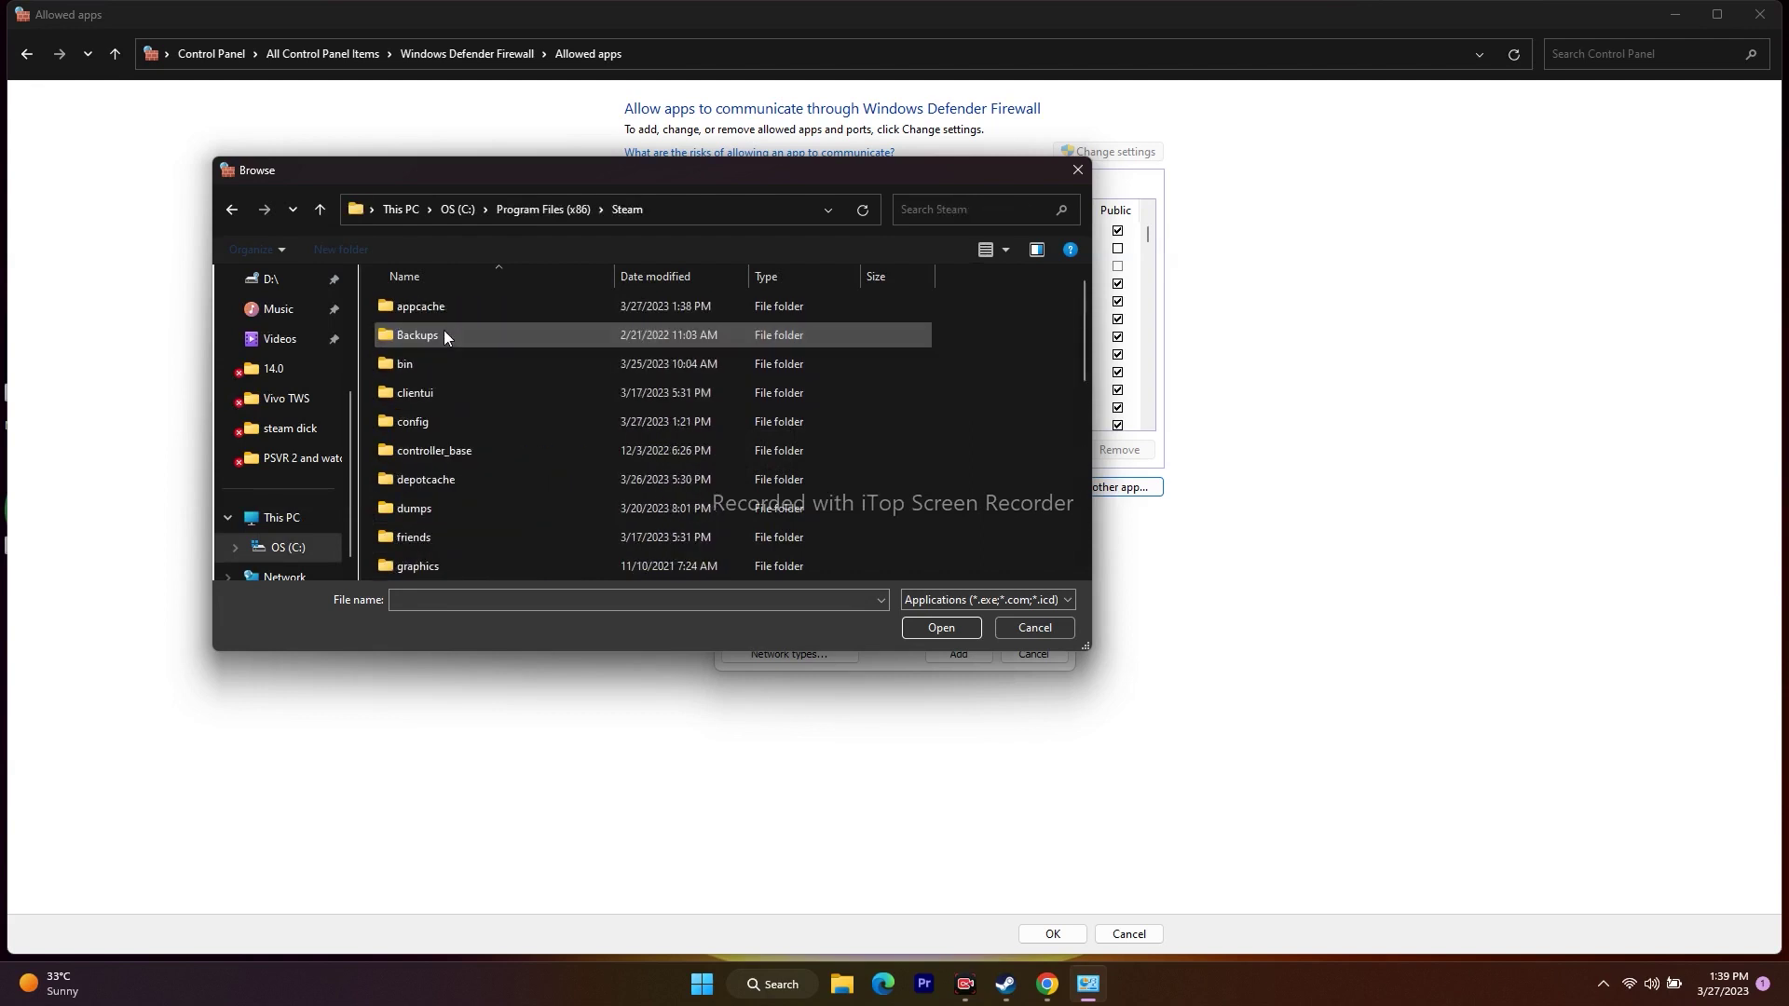
Step: Add r5apex from steamapps\common\Apex Legends to the firewall's allowed apps
scroll(466, 363, down, 5)
double_click(442, 450)
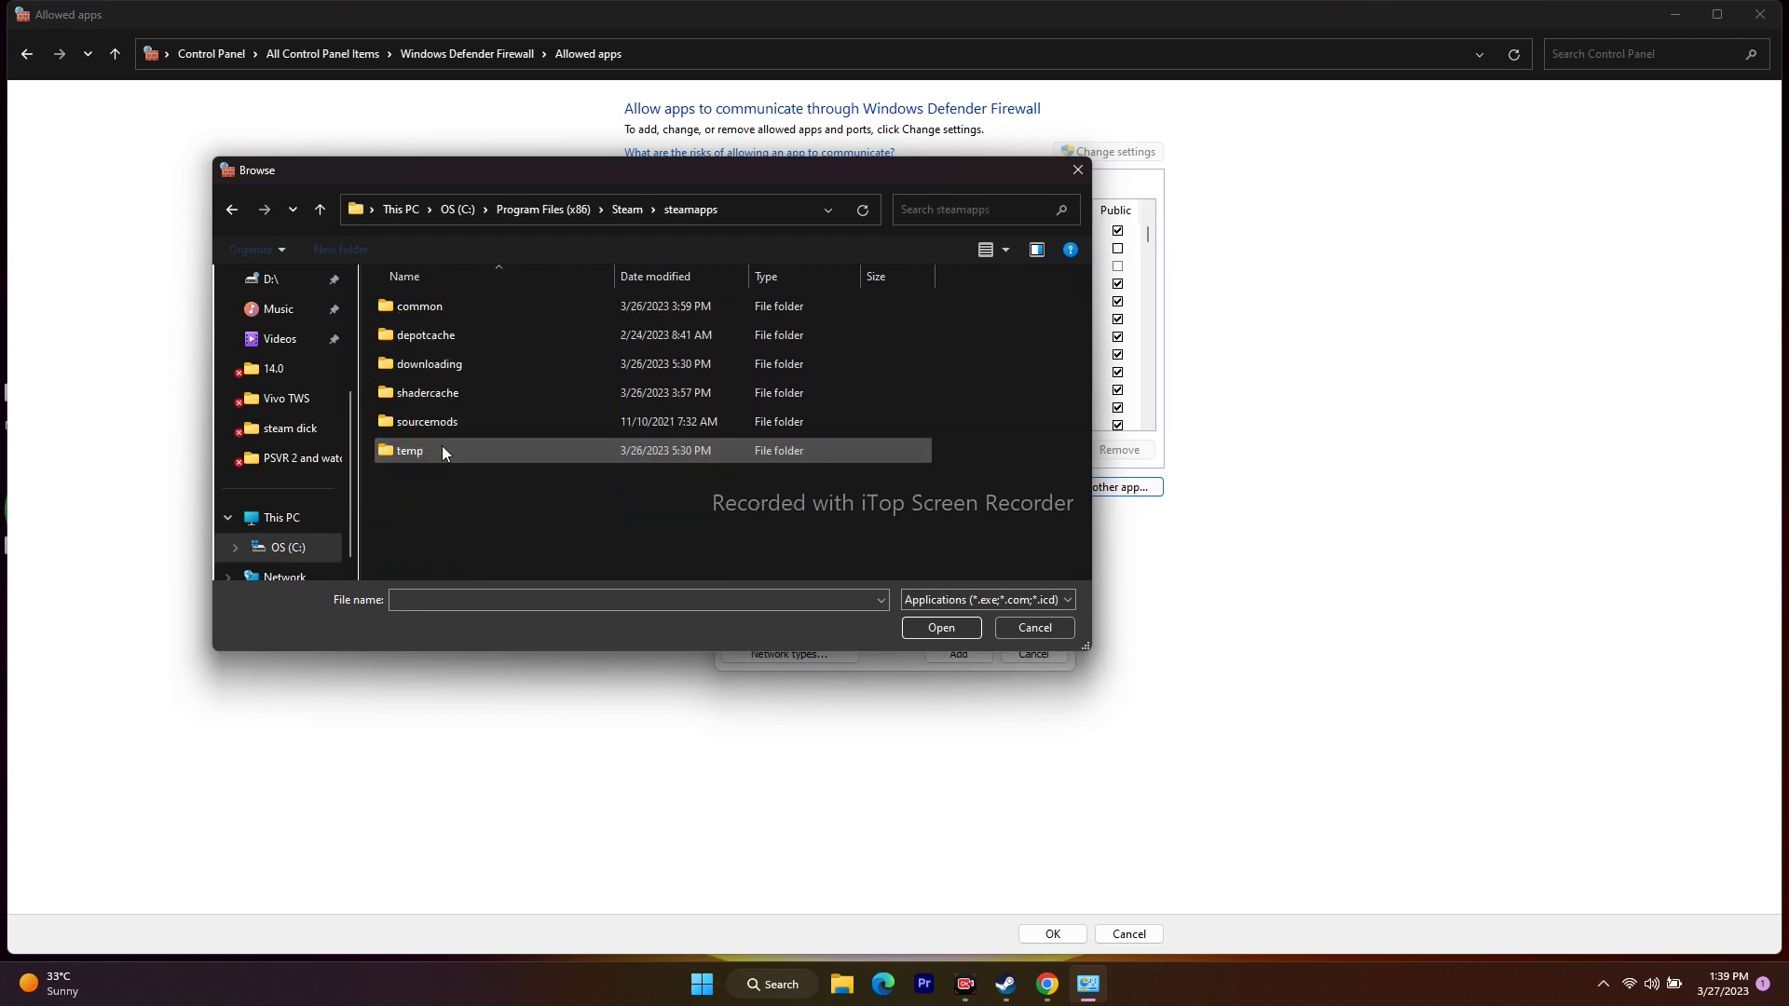
double_click(445, 305)
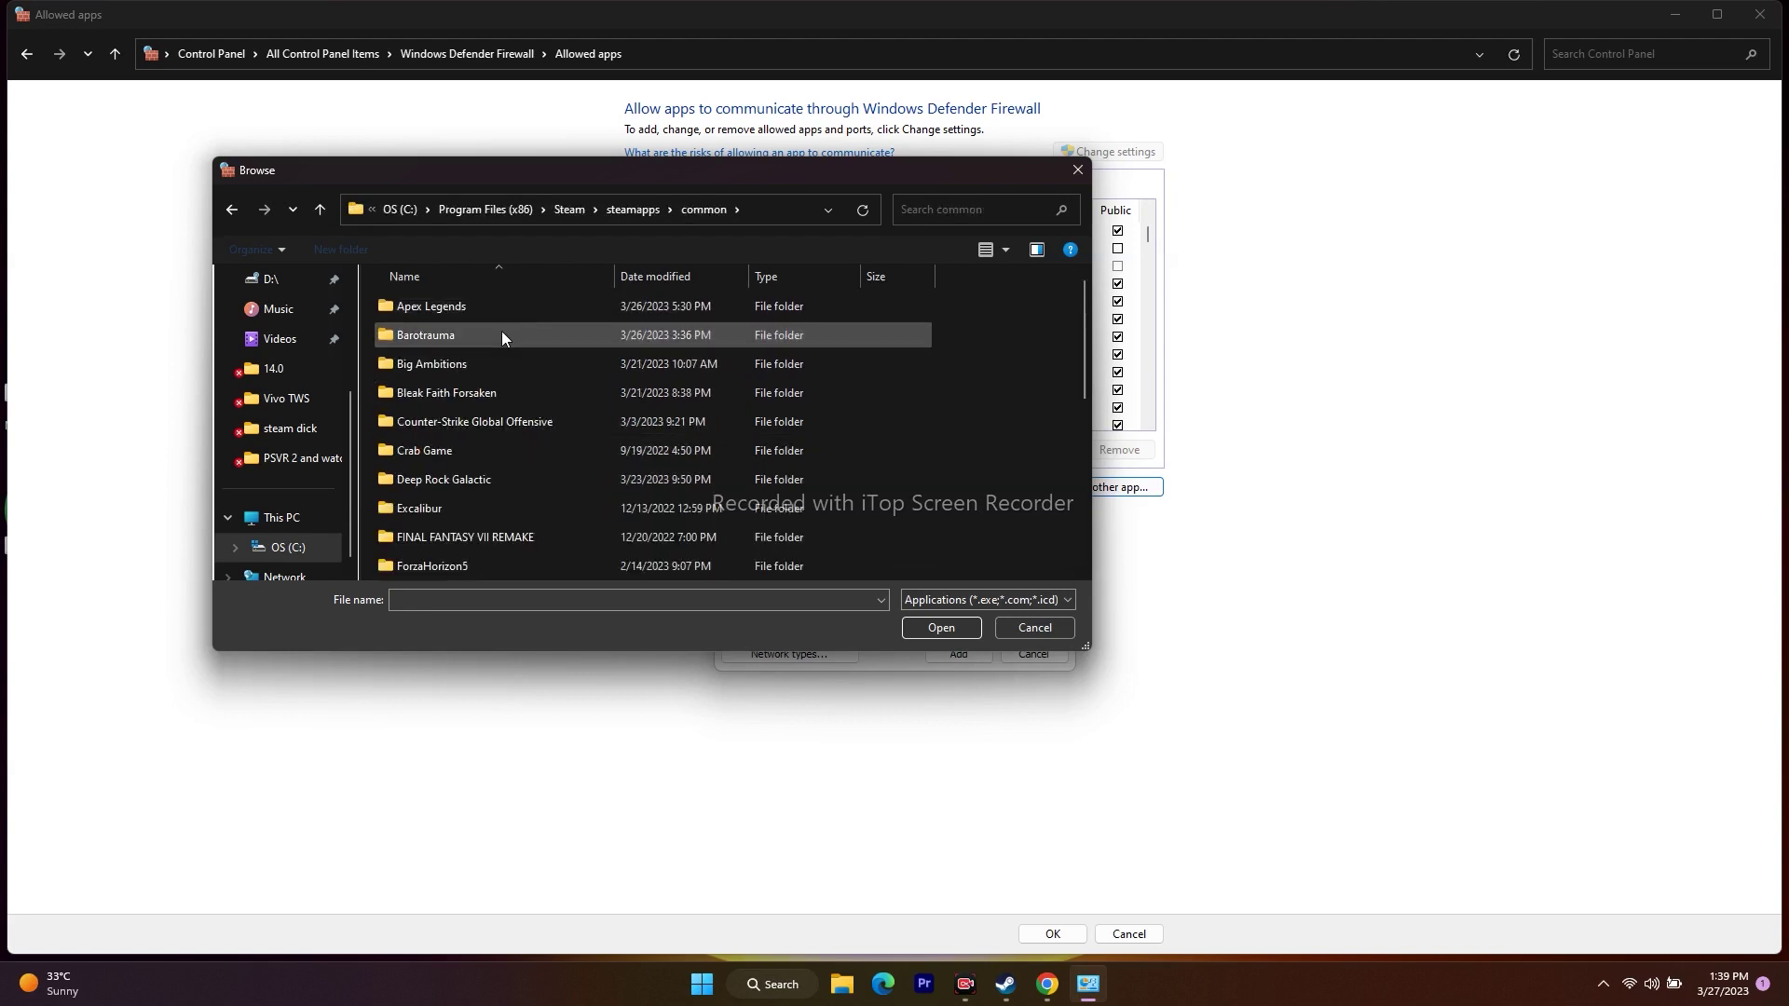
double_click(445, 308)
scroll(513, 419, down, 2)
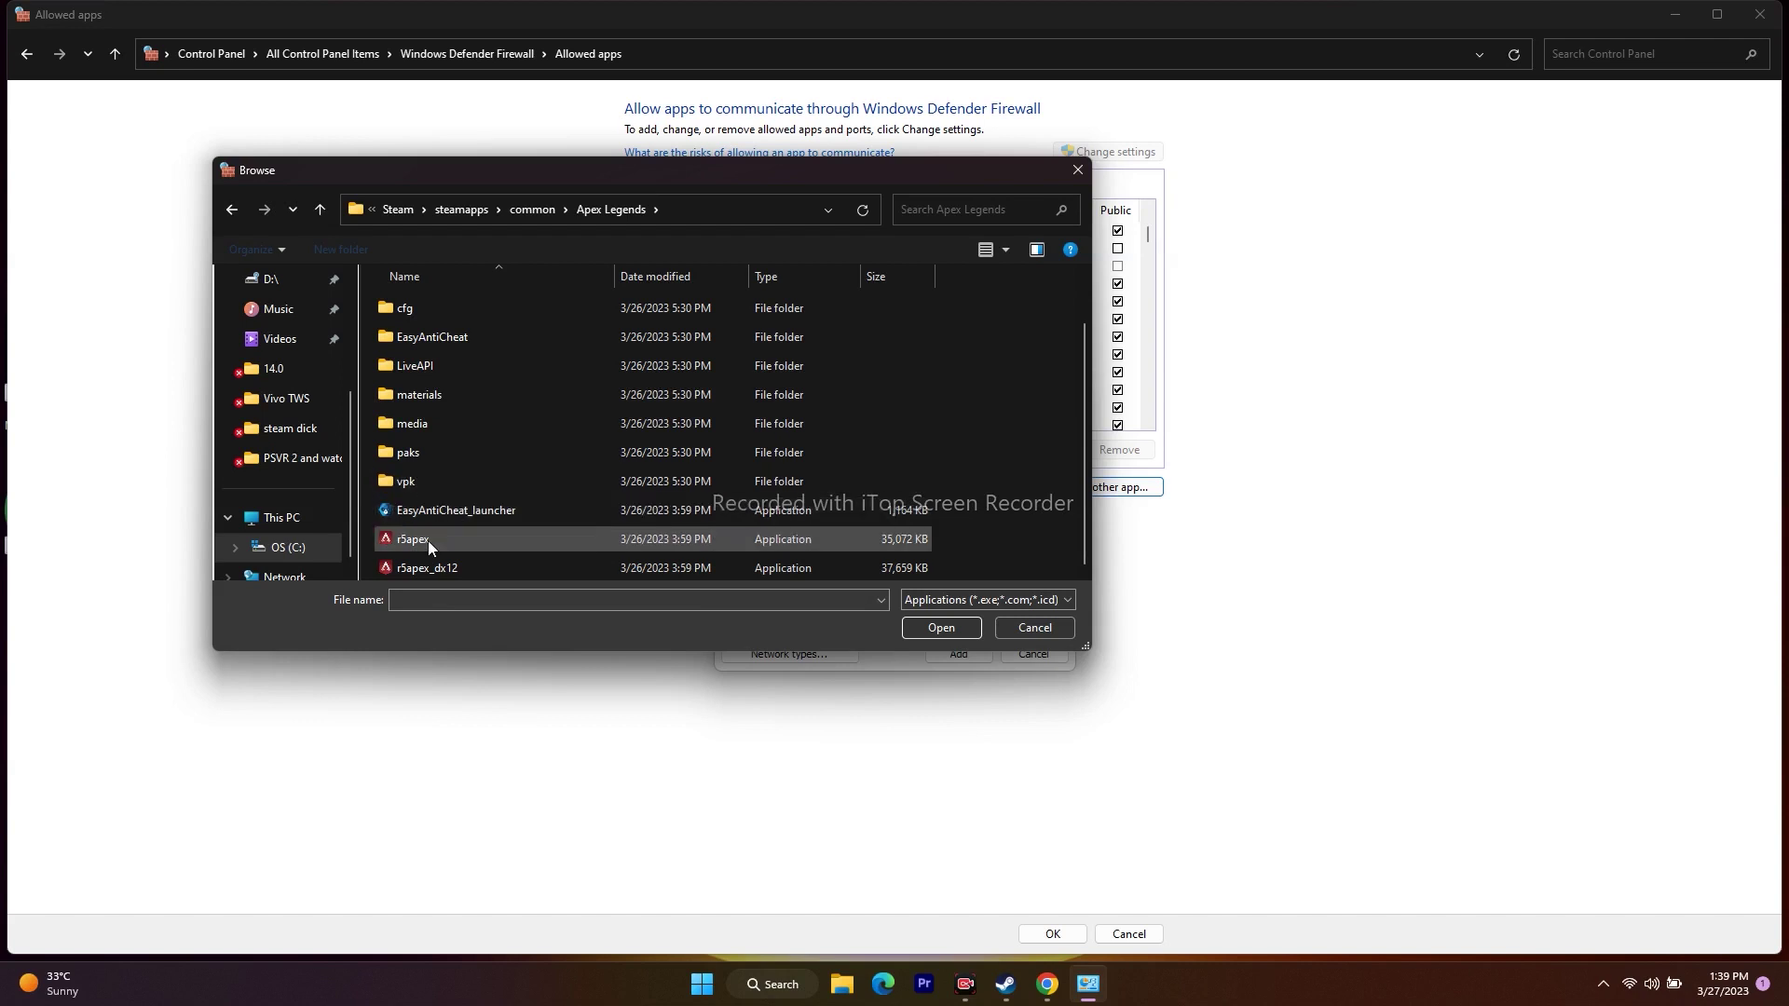
click(426, 540)
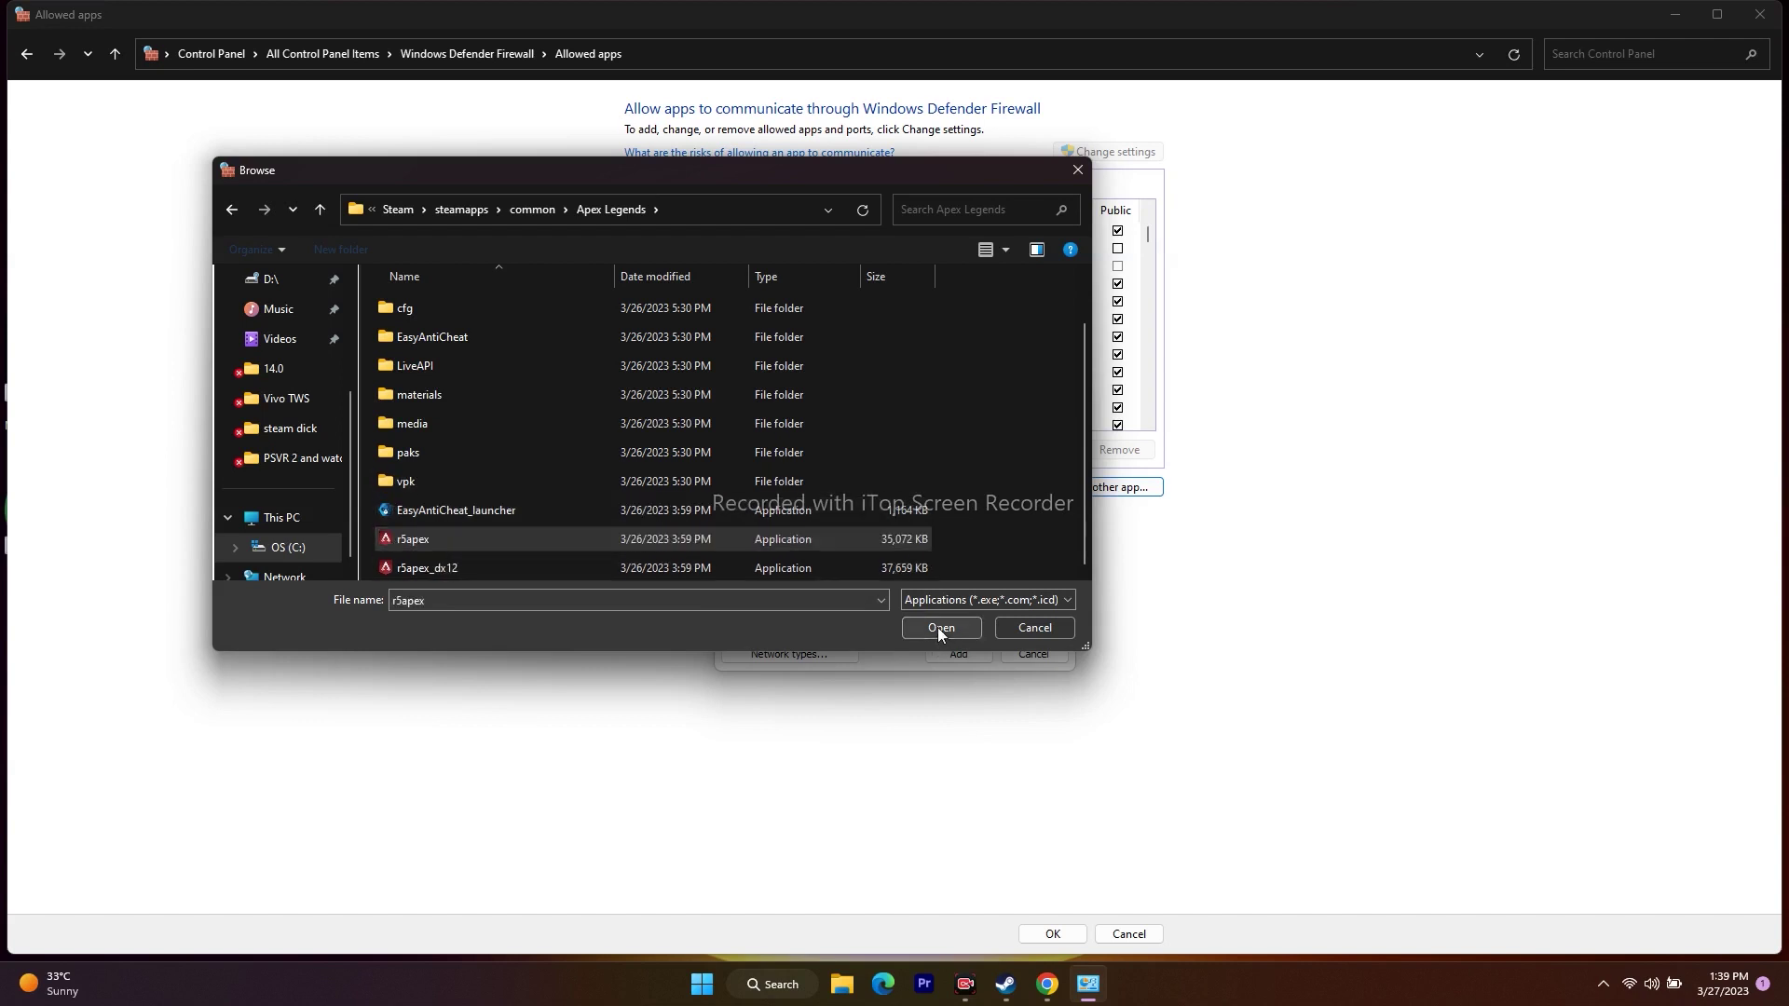
click(937, 628)
click(958, 653)
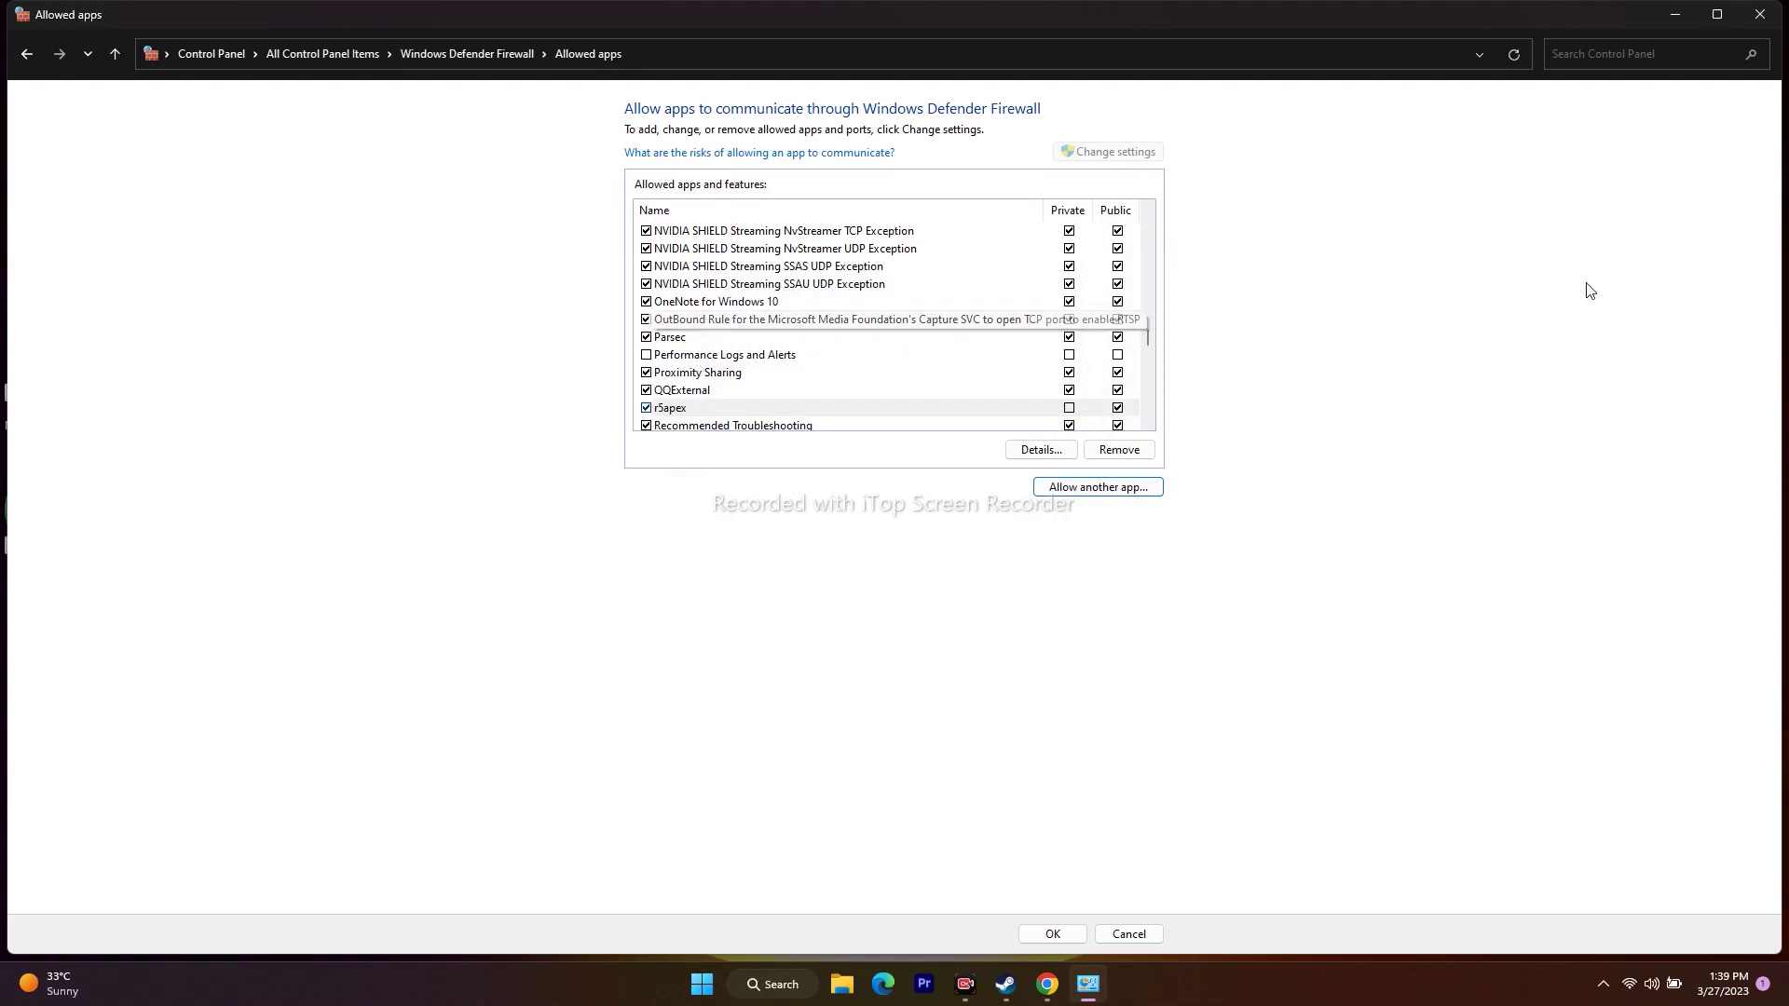
Step: Close the allowed apps window, restore Steam, then minimize it to the desktop
click(1759, 14)
click(1026, 984)
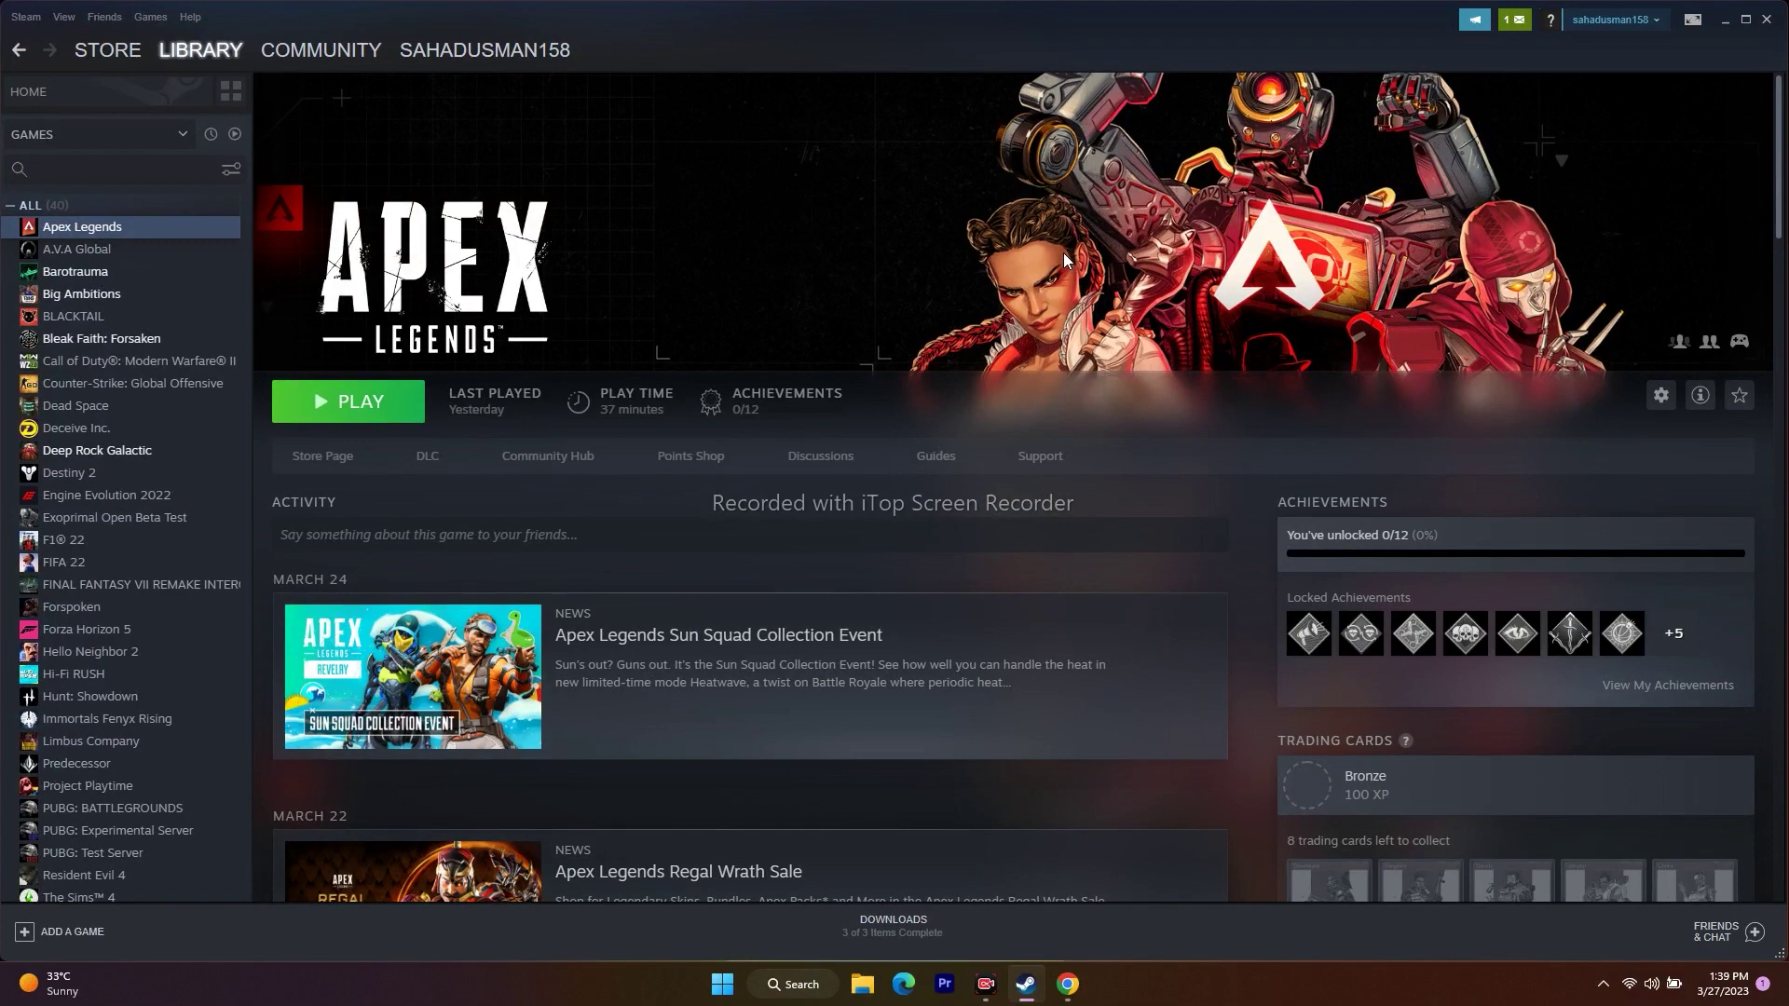
click(1723, 20)
click(792, 984)
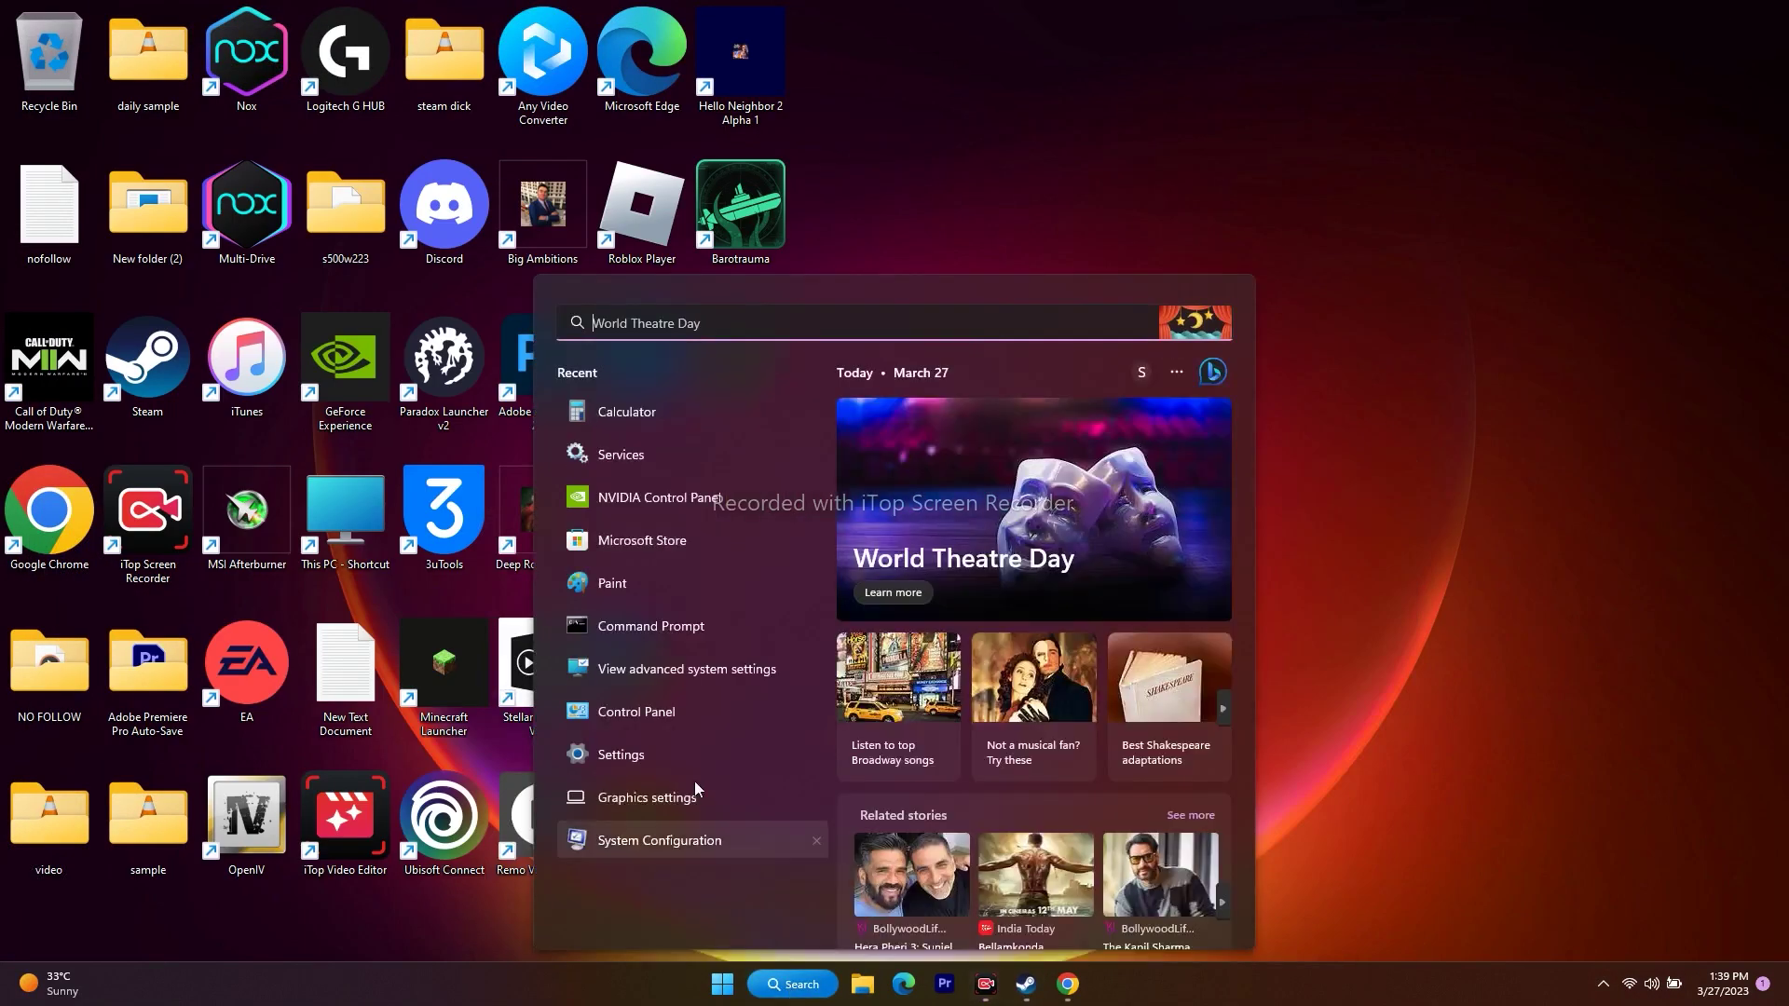
click(667, 844)
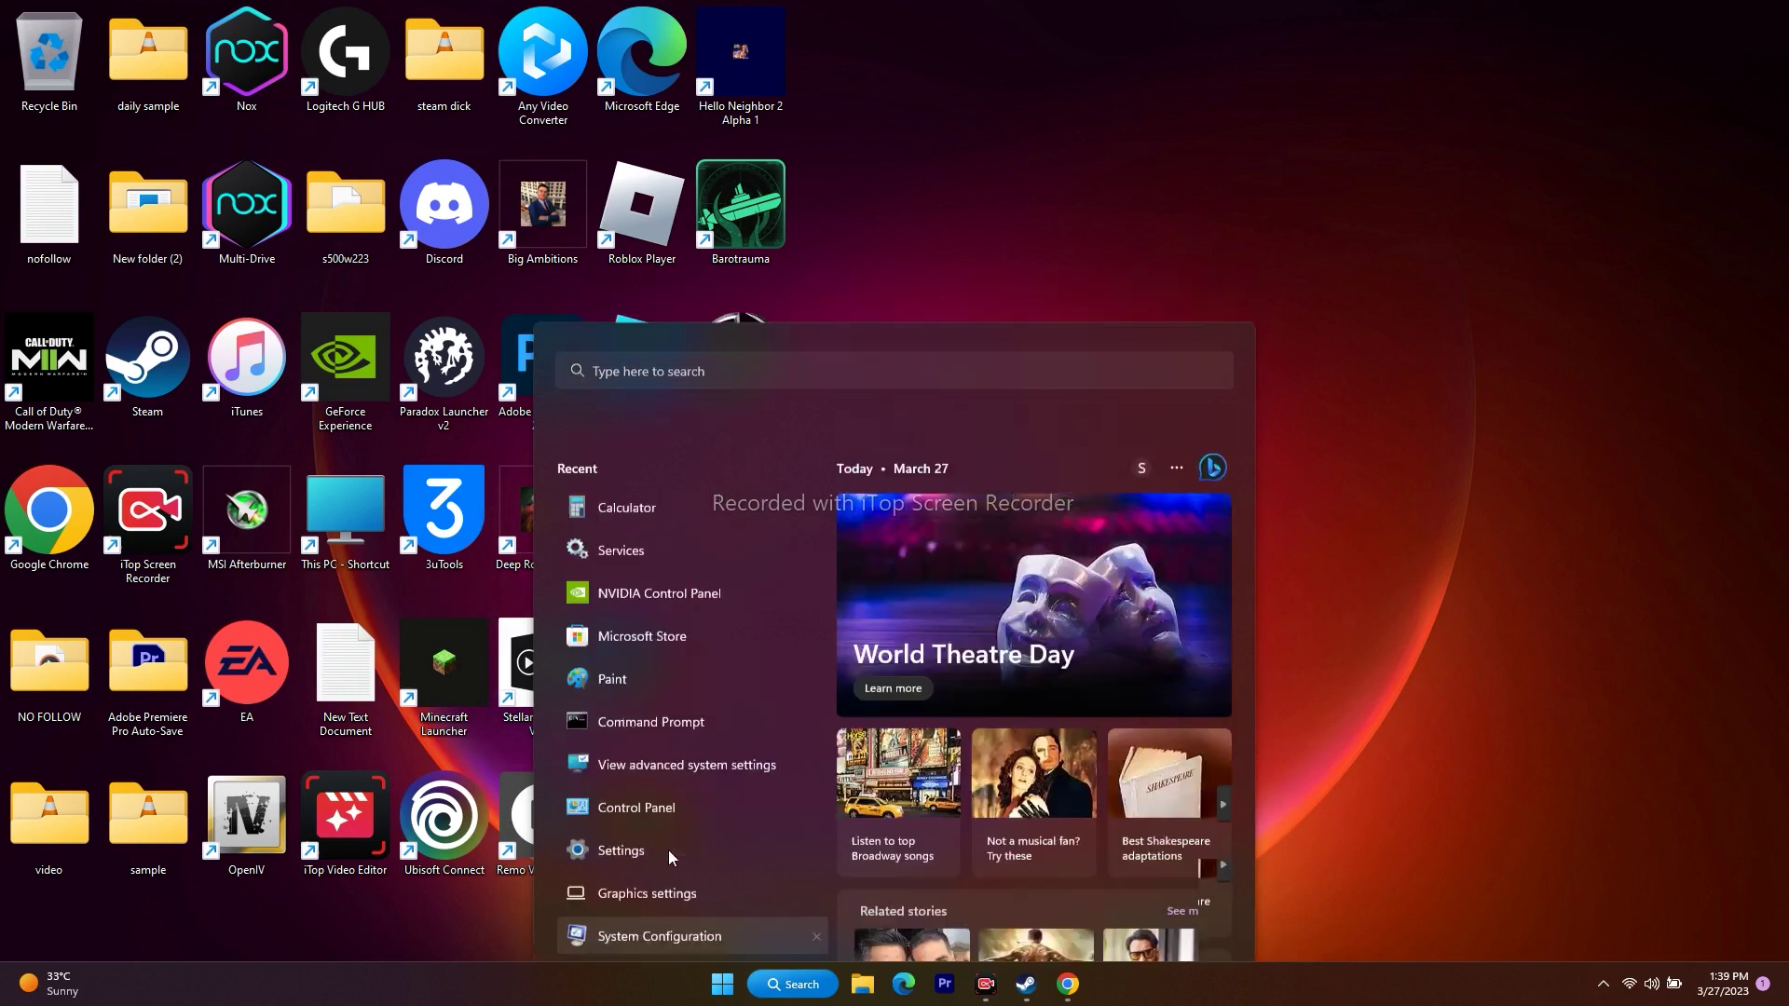
click(745, 345)
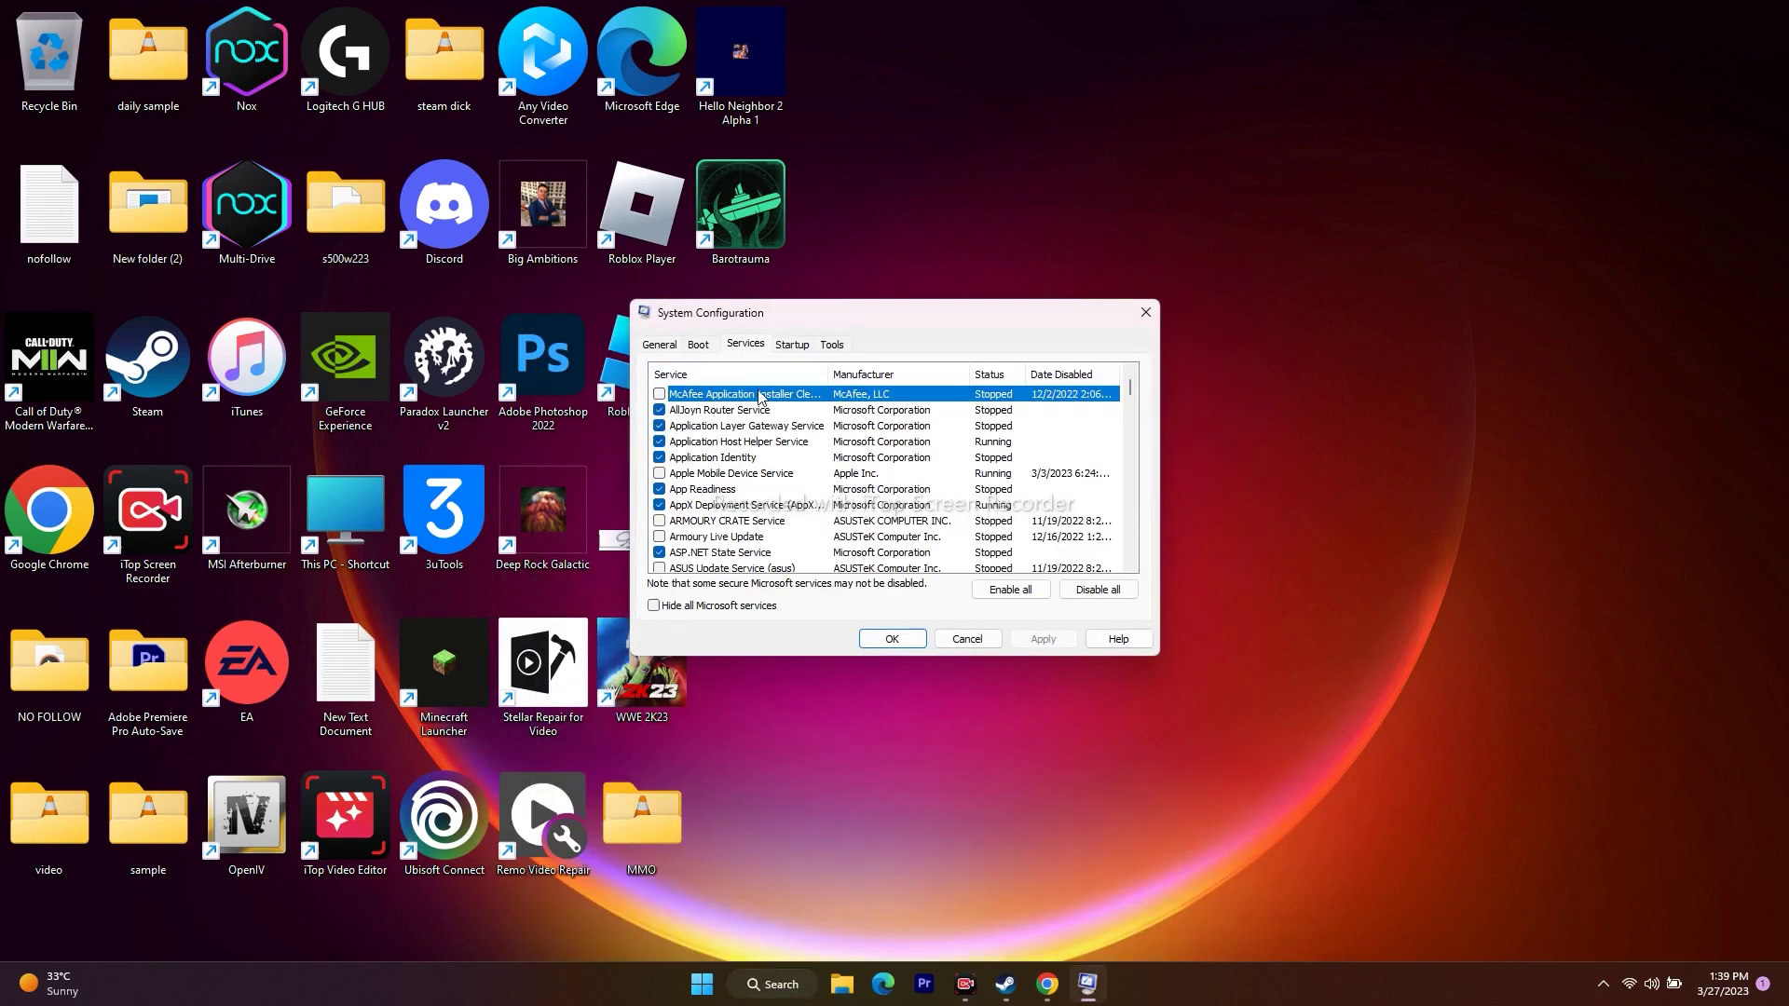
click(660, 607)
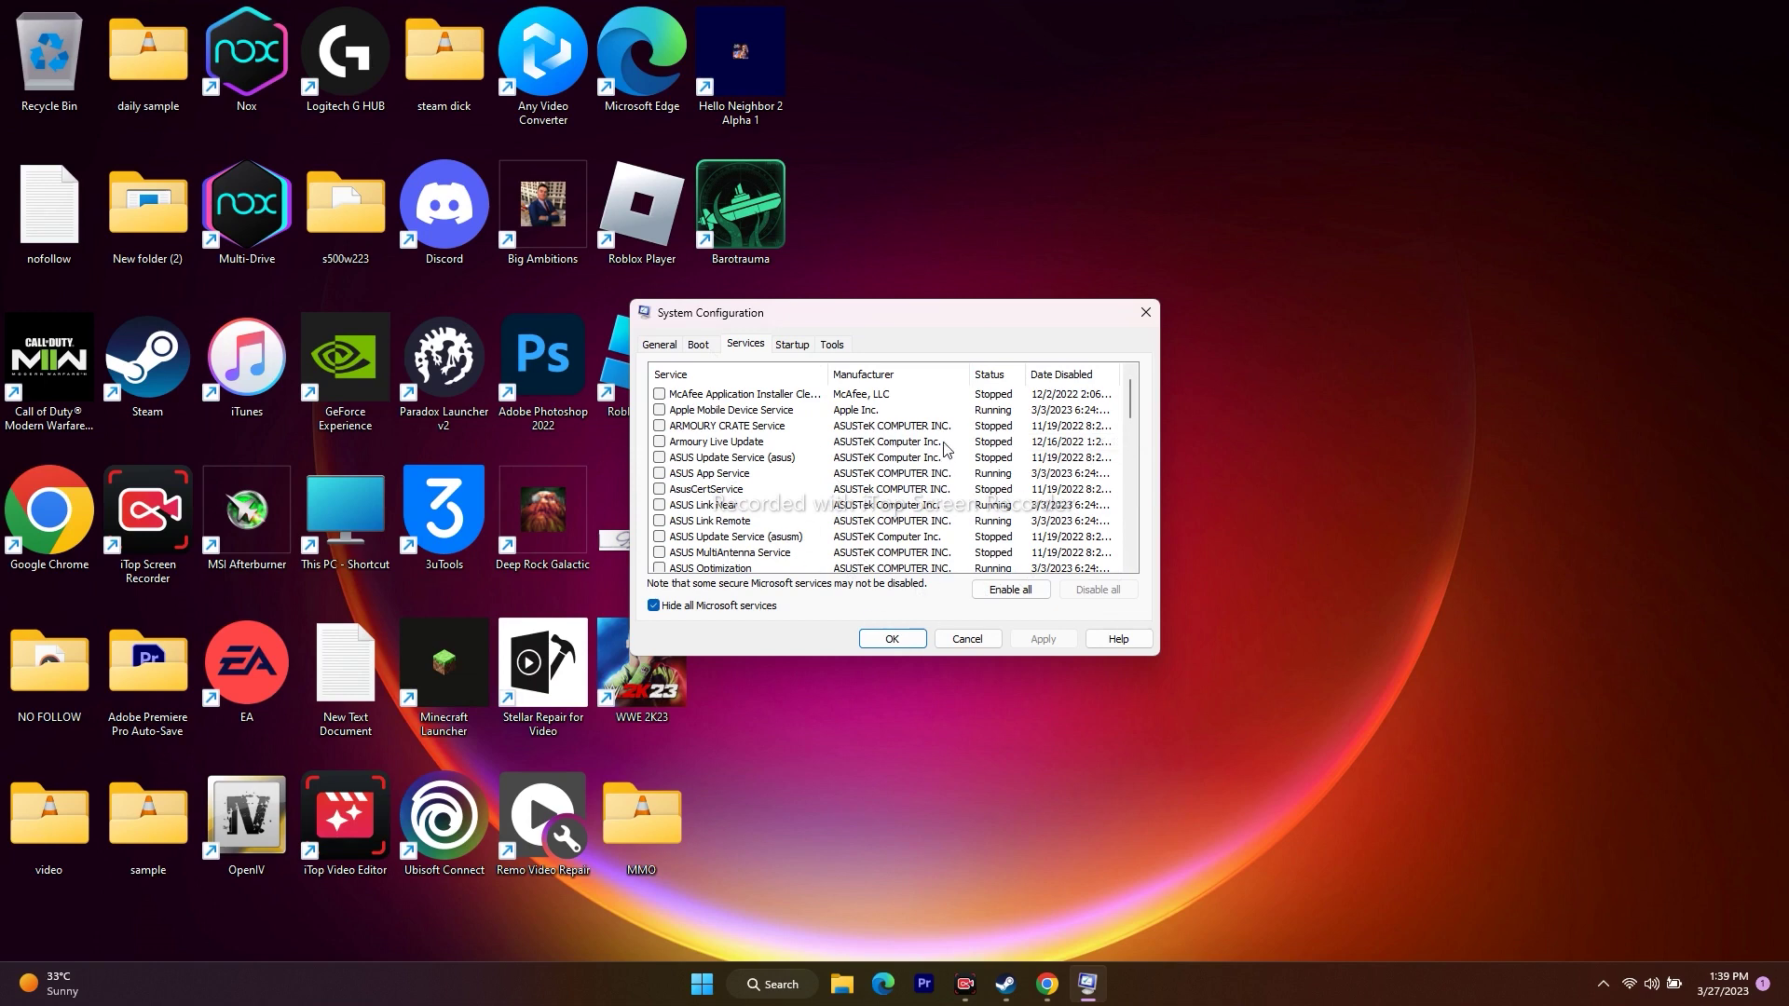
click(1145, 313)
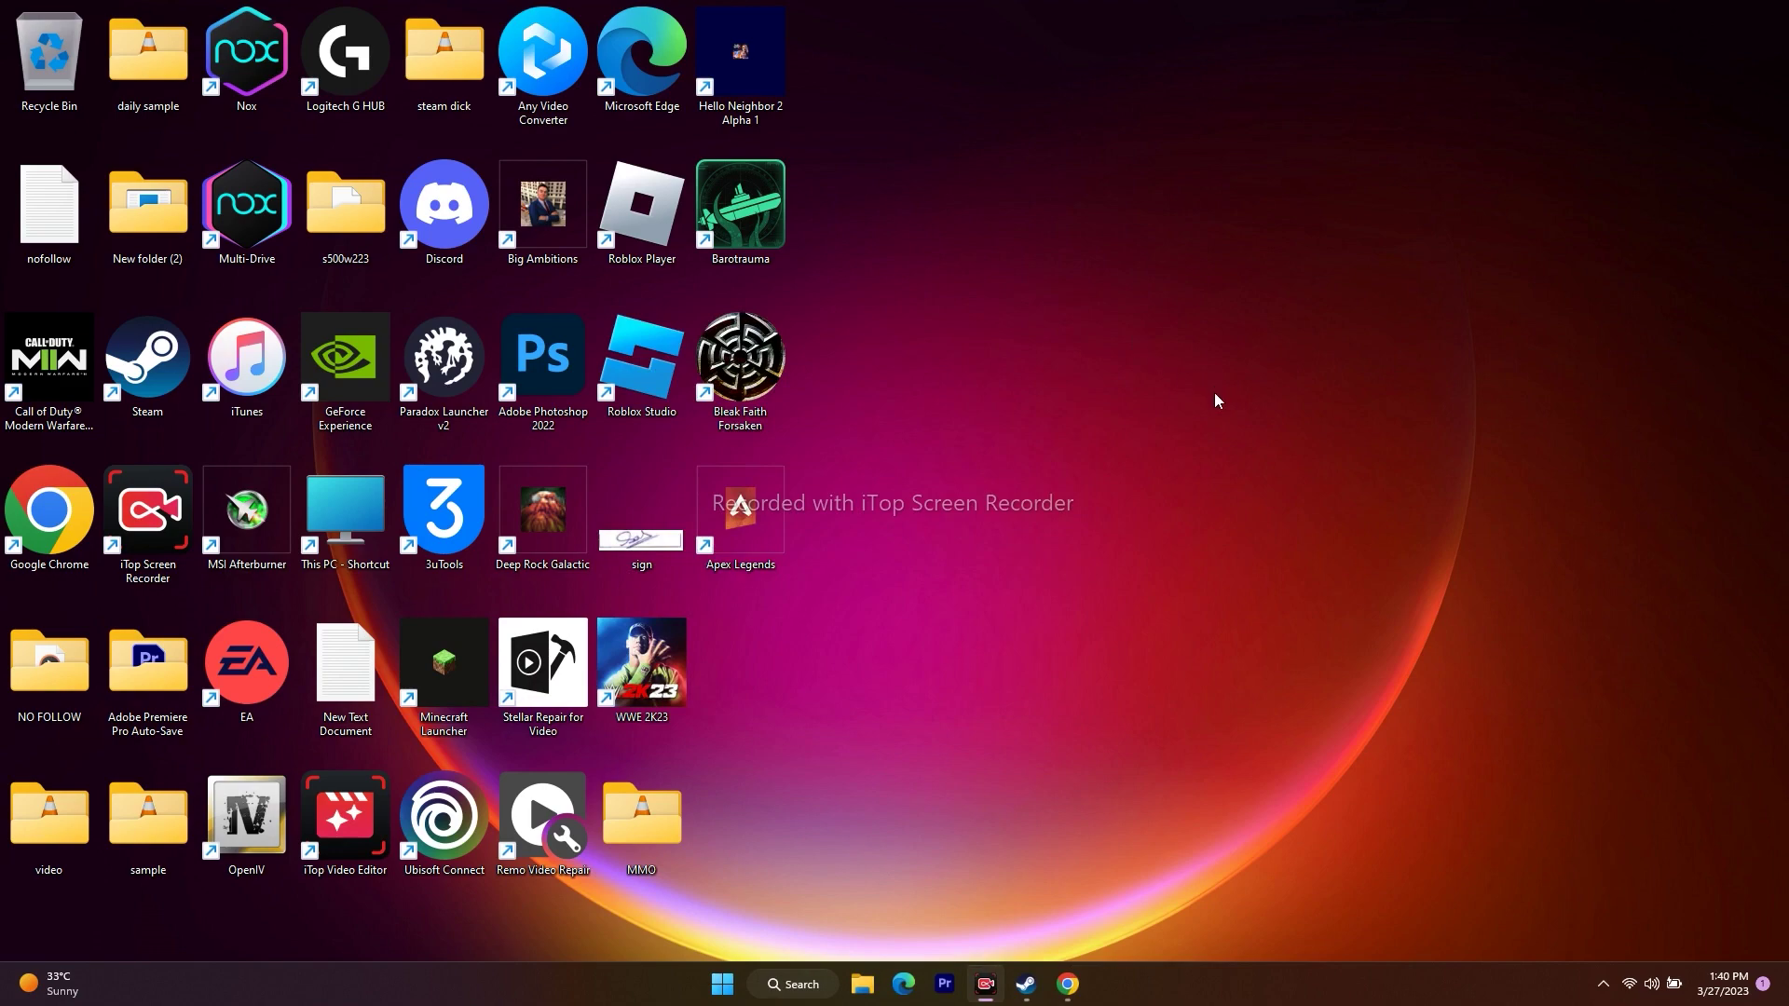
Step: Review Apex Legends' General properties in Steam, with Steam Overlay off, then close them
click(1026, 984)
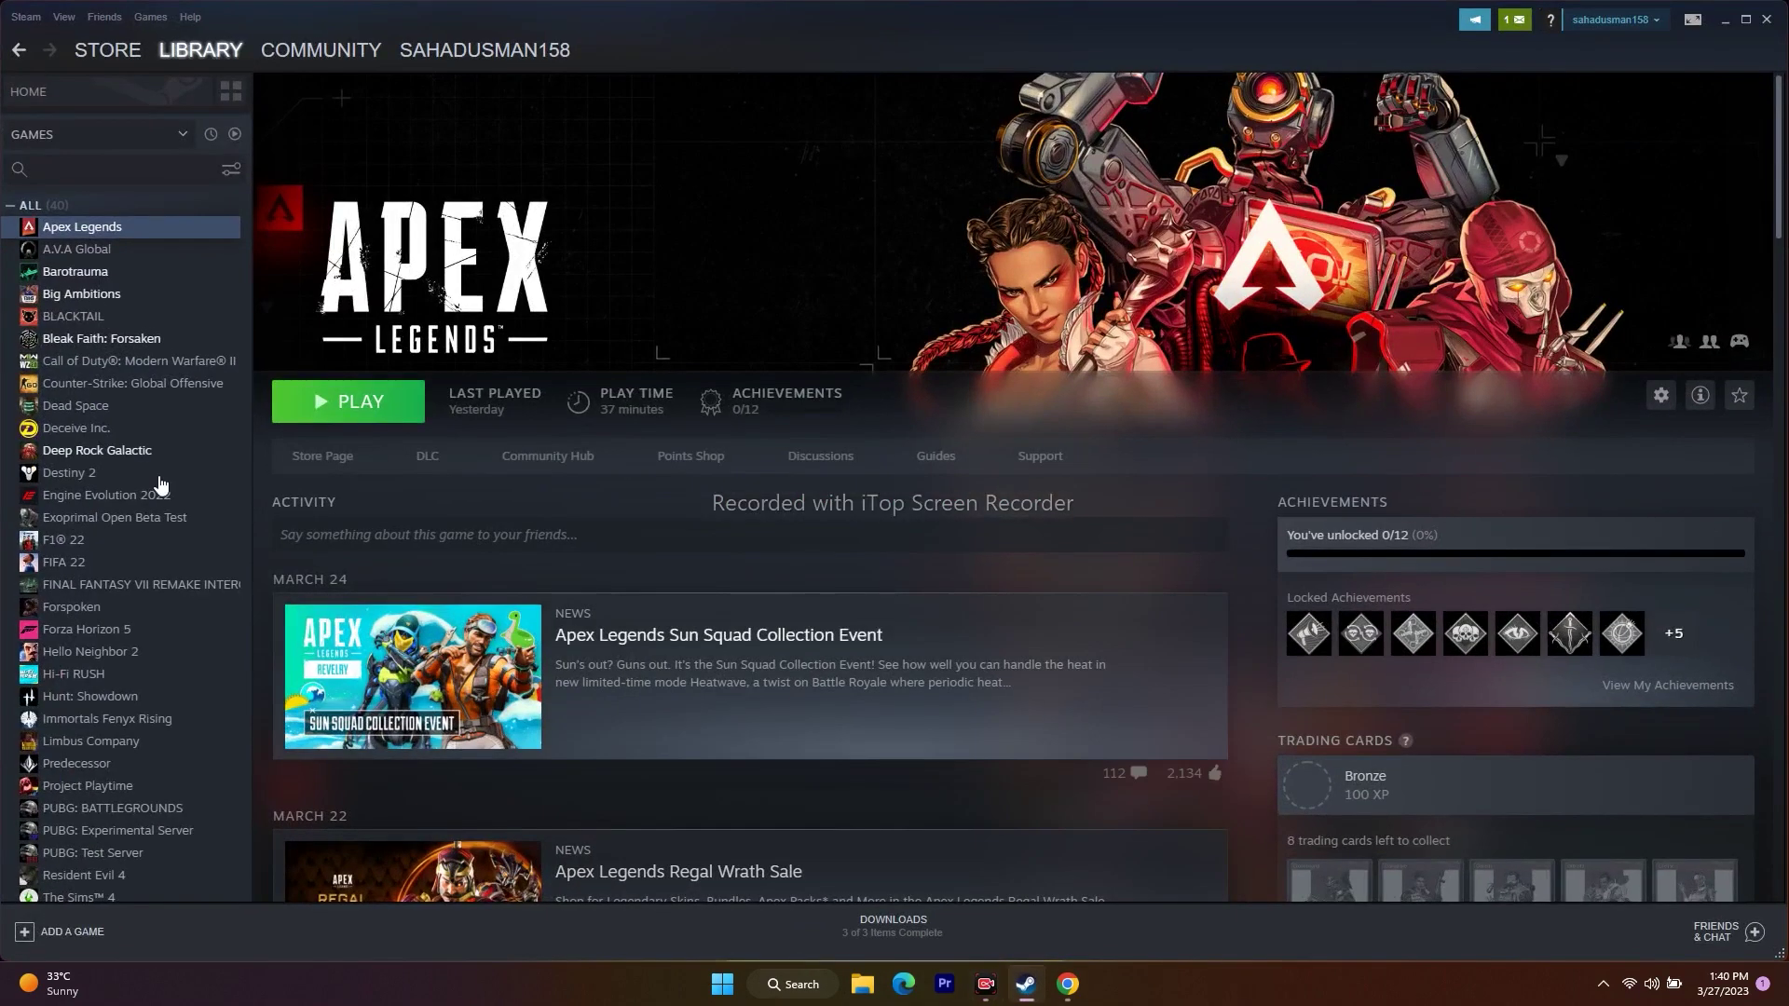
right_click(90, 238)
click(136, 337)
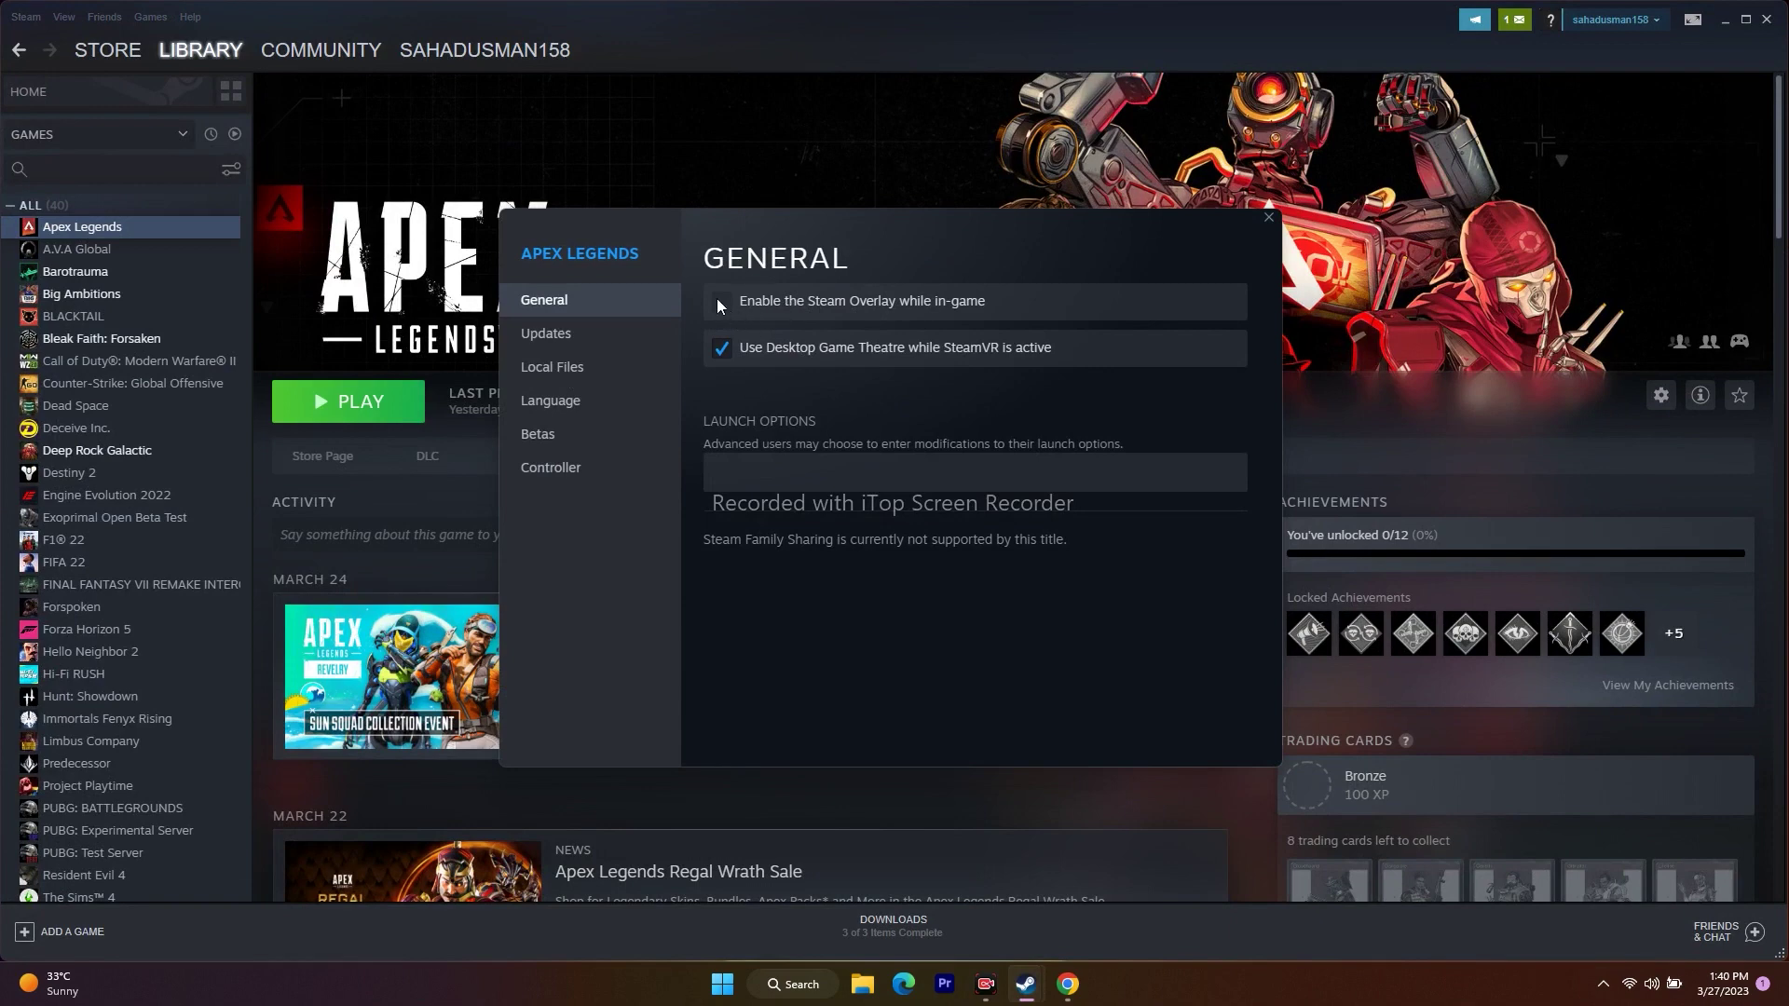
click(1267, 218)
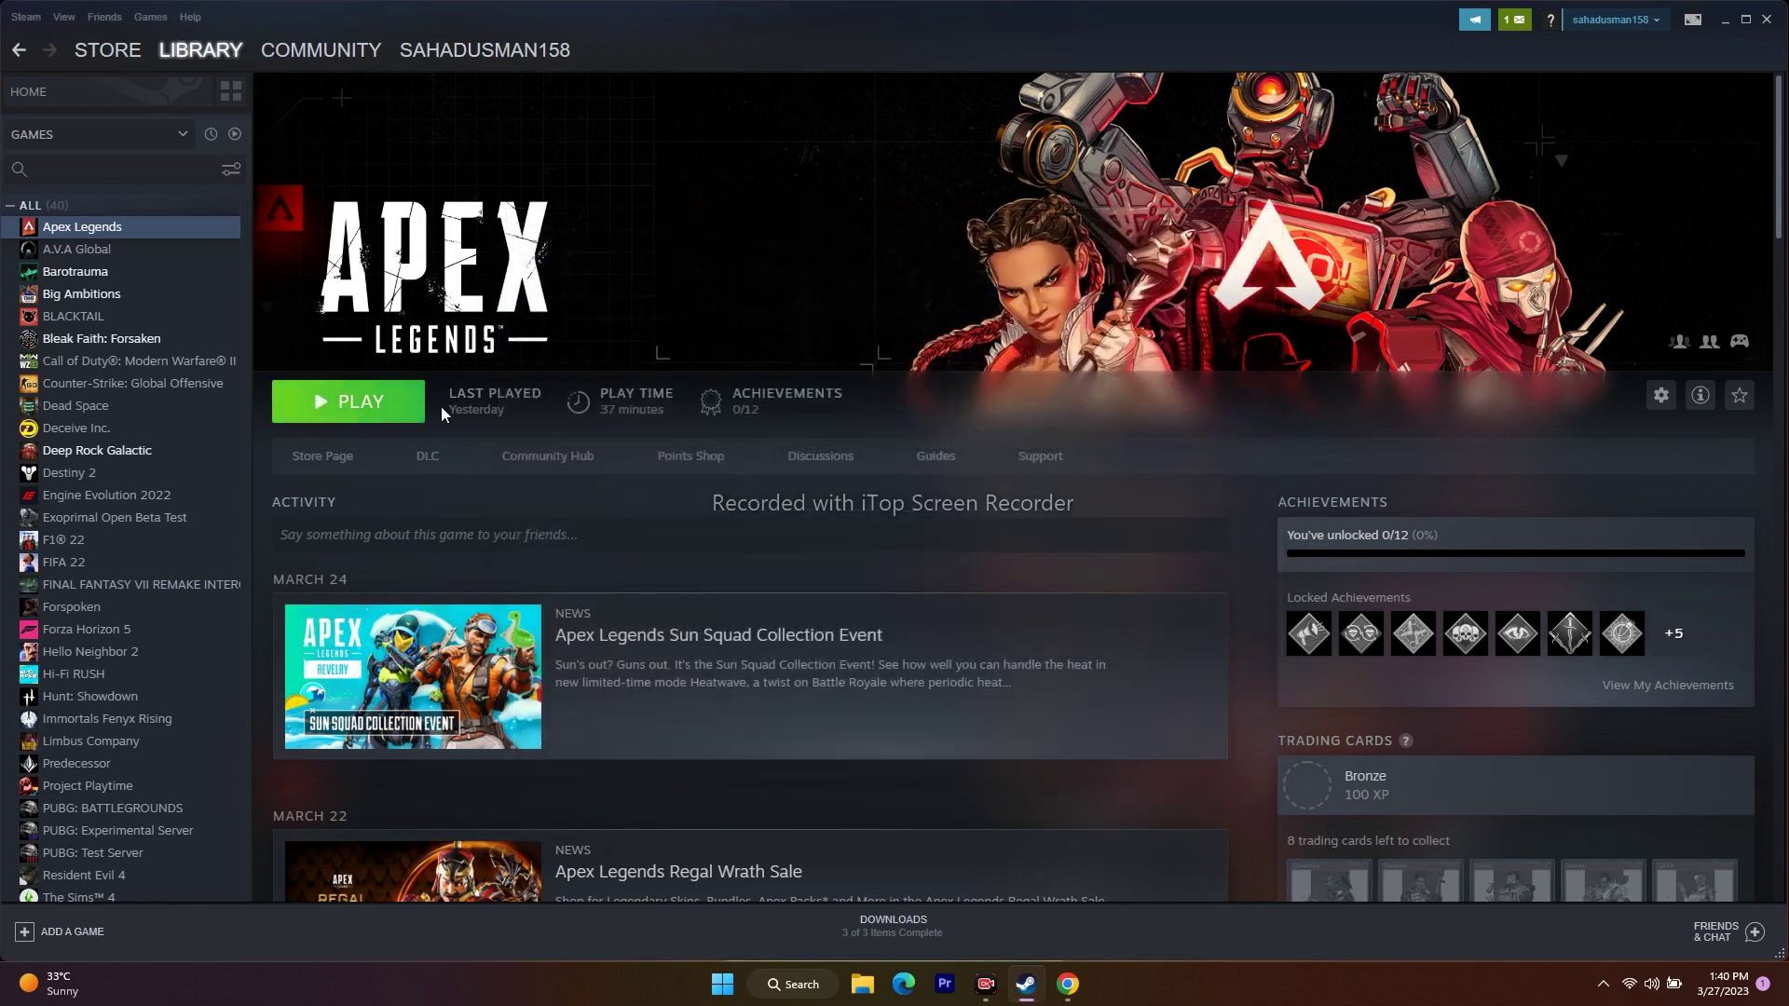